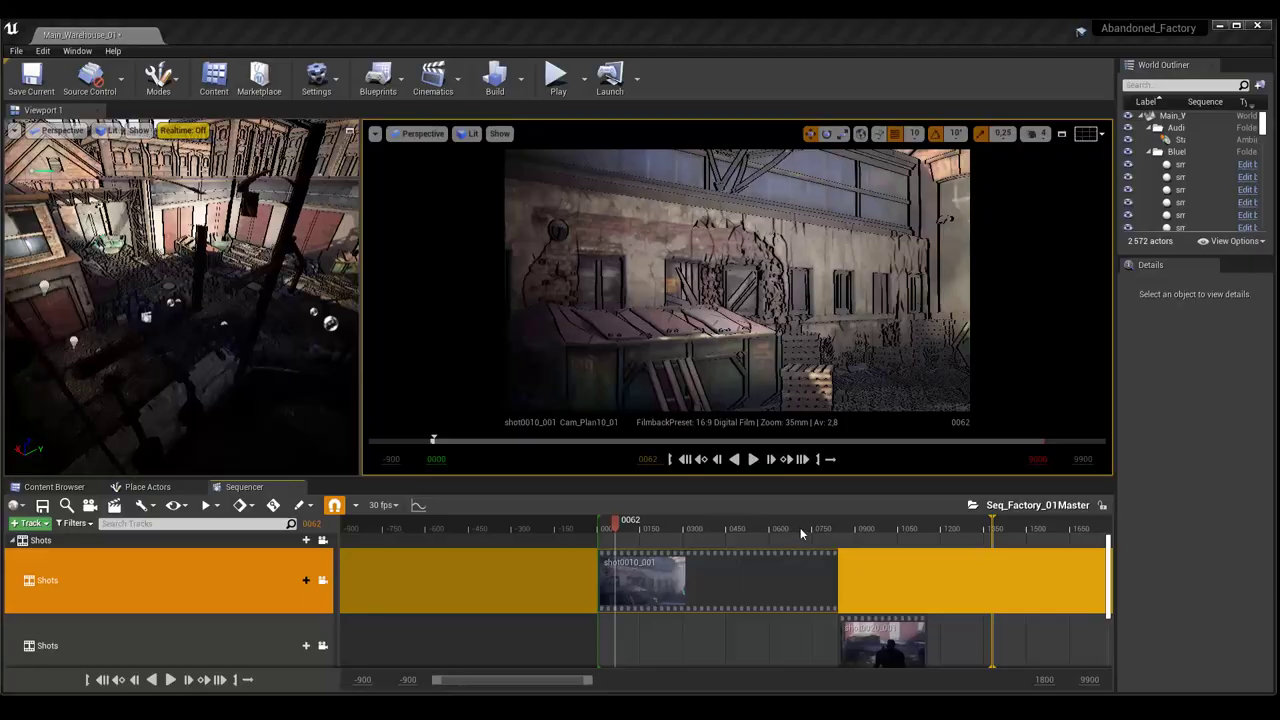
Step: Move the master sequence playhead to frame 0724, partway through shot0010_001
click(800, 527)
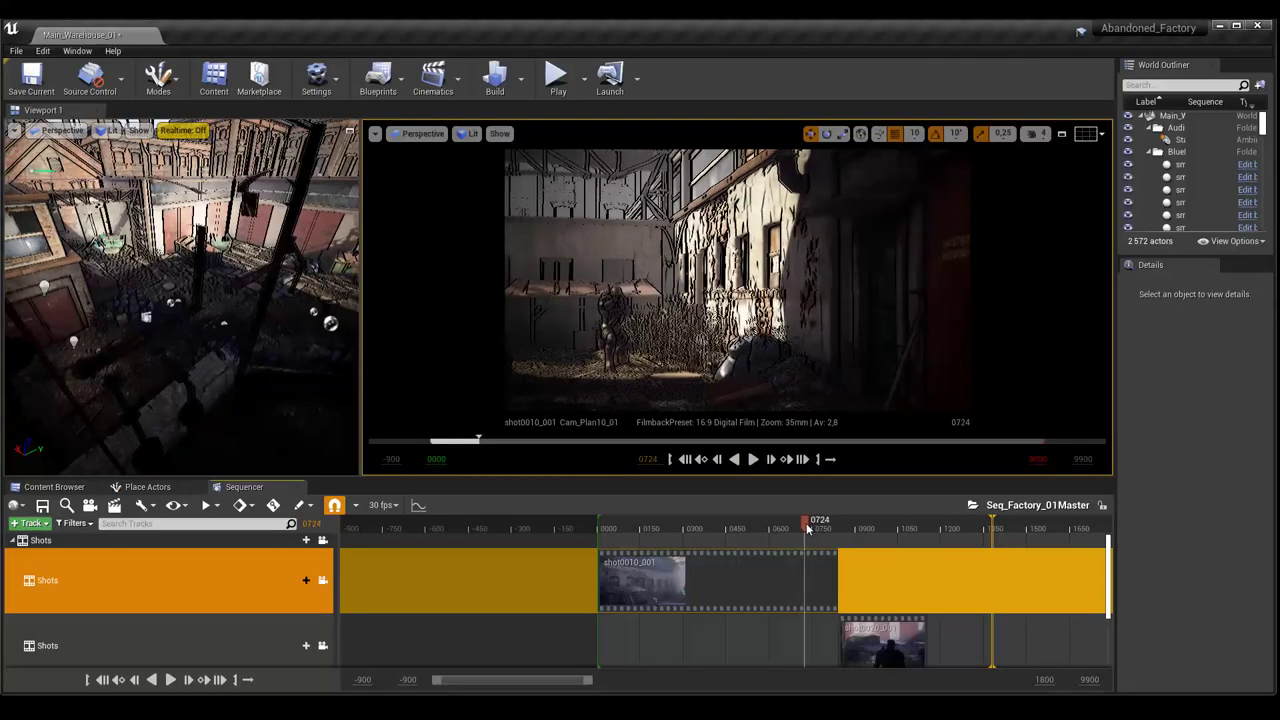
Step: Scrub shot0010_001 back to frame 0090 and raise the Sequencer to show four Shots tracks
mouse_move(806, 523)
mouse_down()
mouse_move(814, 531)
mouse_move(609, 544)
mouse_move(781, 573)
mouse_move(876, 571)
mouse_up()
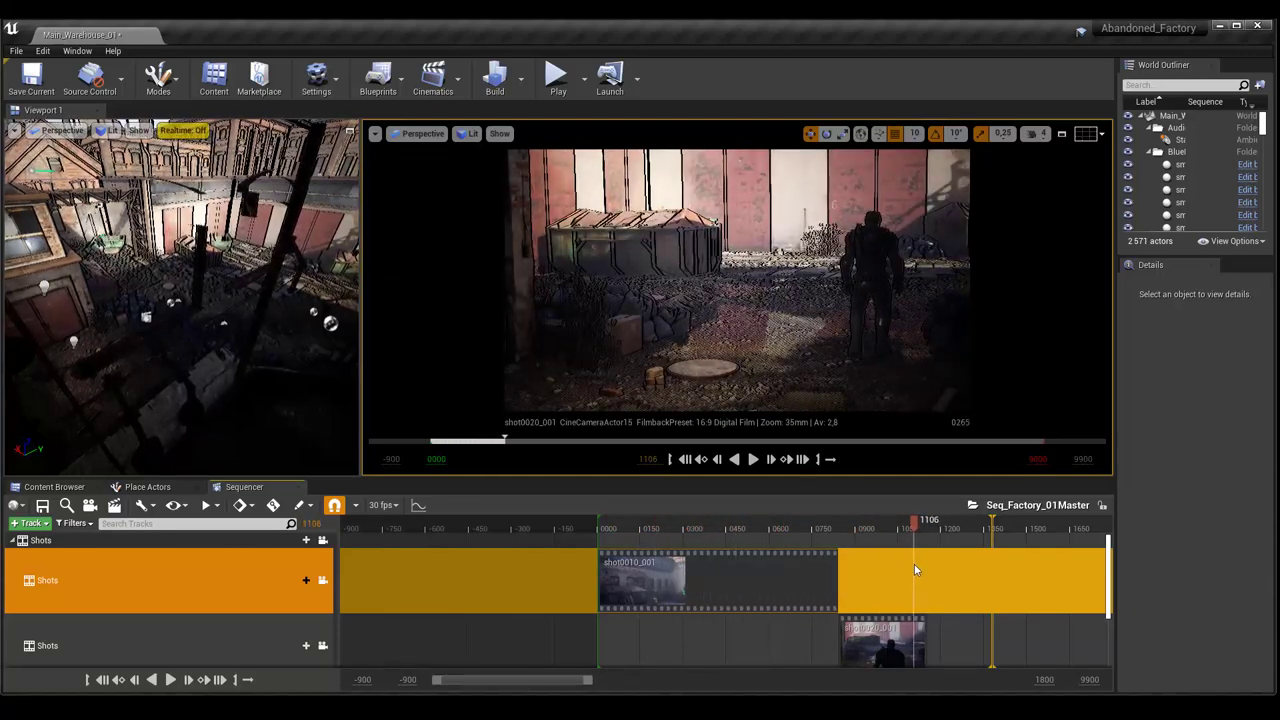
mouse_move(917, 567)
mouse_down()
mouse_move(705, 568)
mouse_move(730, 562)
mouse_move(944, 576)
mouse_move(680, 605)
mouse_move(756, 611)
mouse_up()
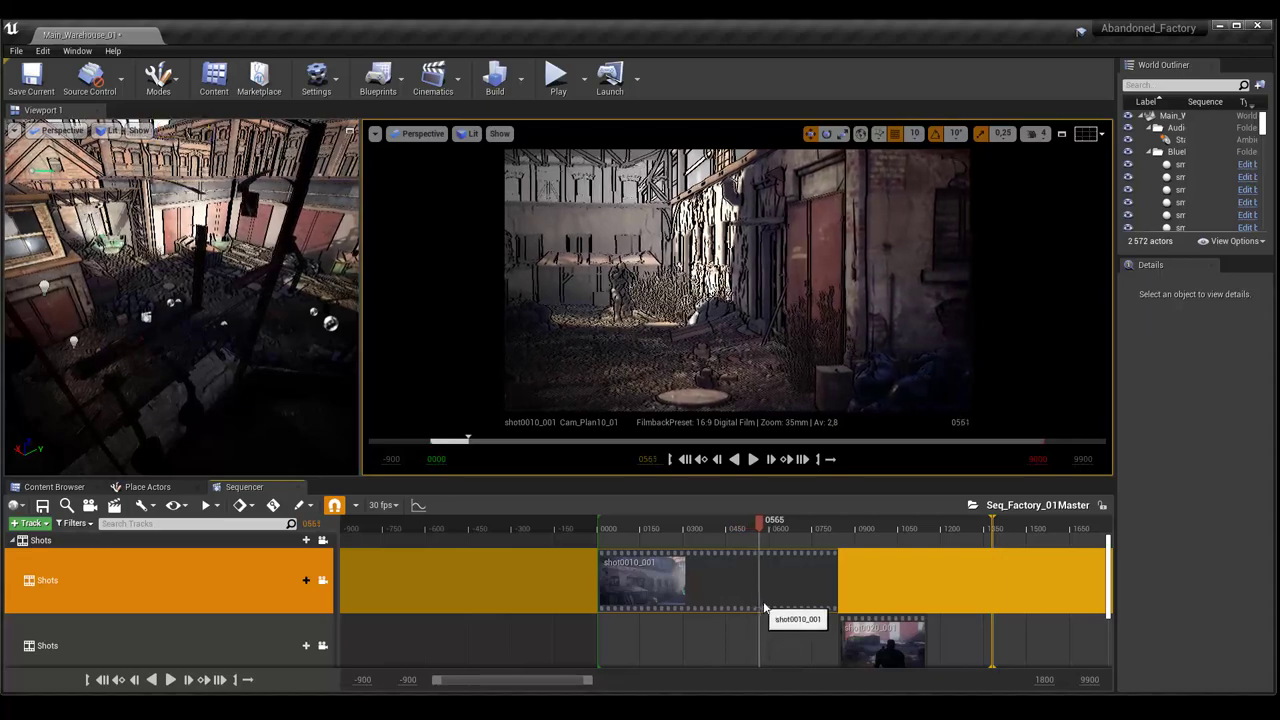
mouse_move(756, 611)
mouse_down()
mouse_move(882, 586)
mouse_move(623, 588)
mouse_up()
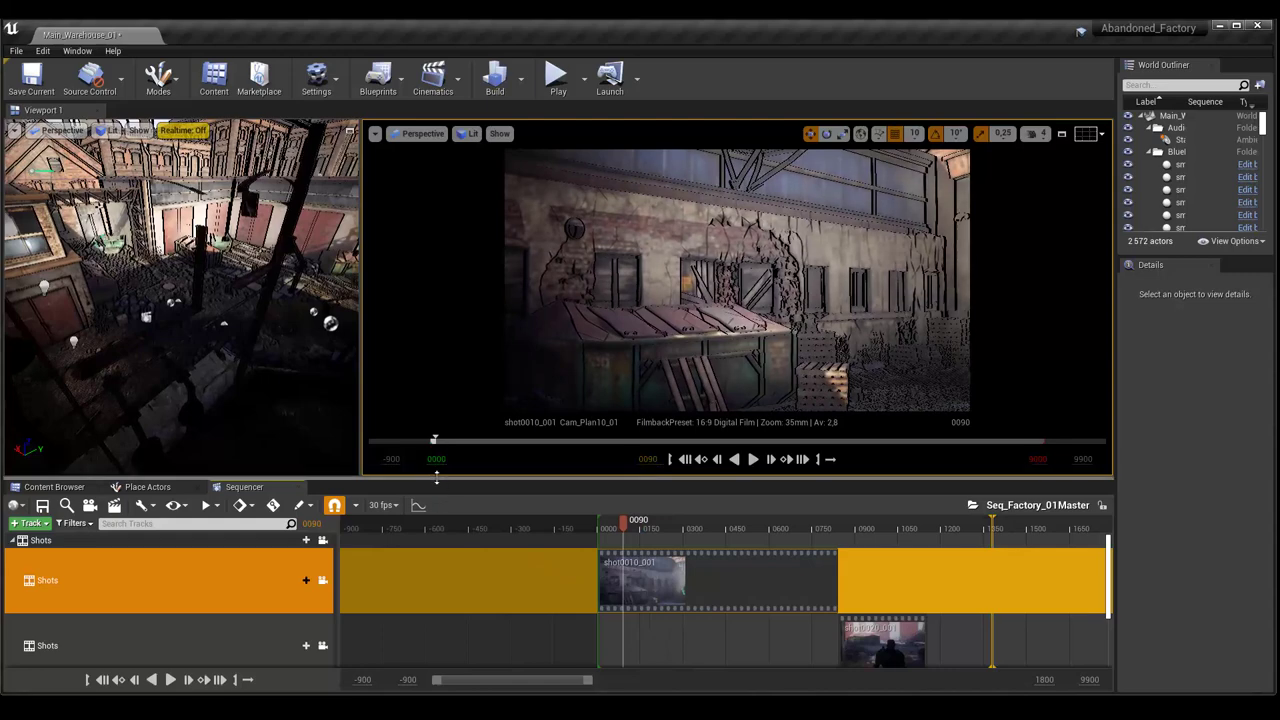
mouse_move(436, 477)
mouse_down()
mouse_move(447, 340)
mouse_move(441, 354)
mouse_up()
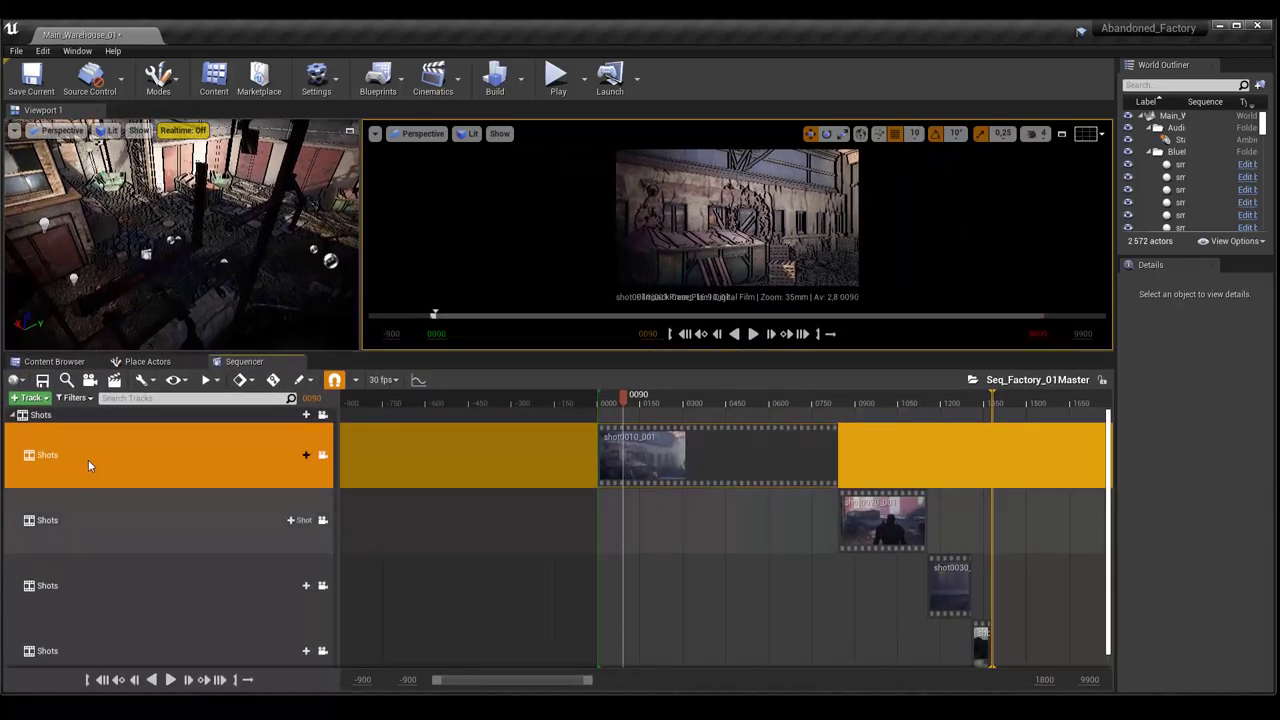
Step: Select the second, third and fourth Shots tracks in turn
click(186, 519)
click(154, 580)
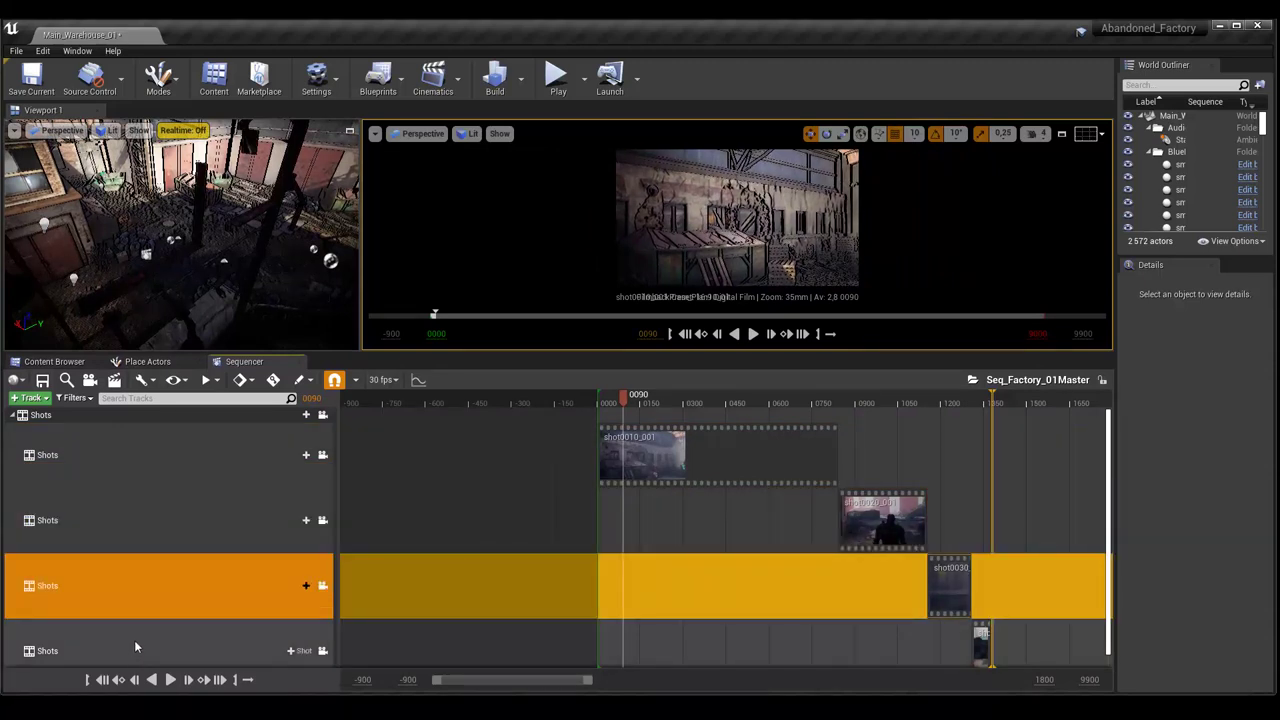
click(136, 647)
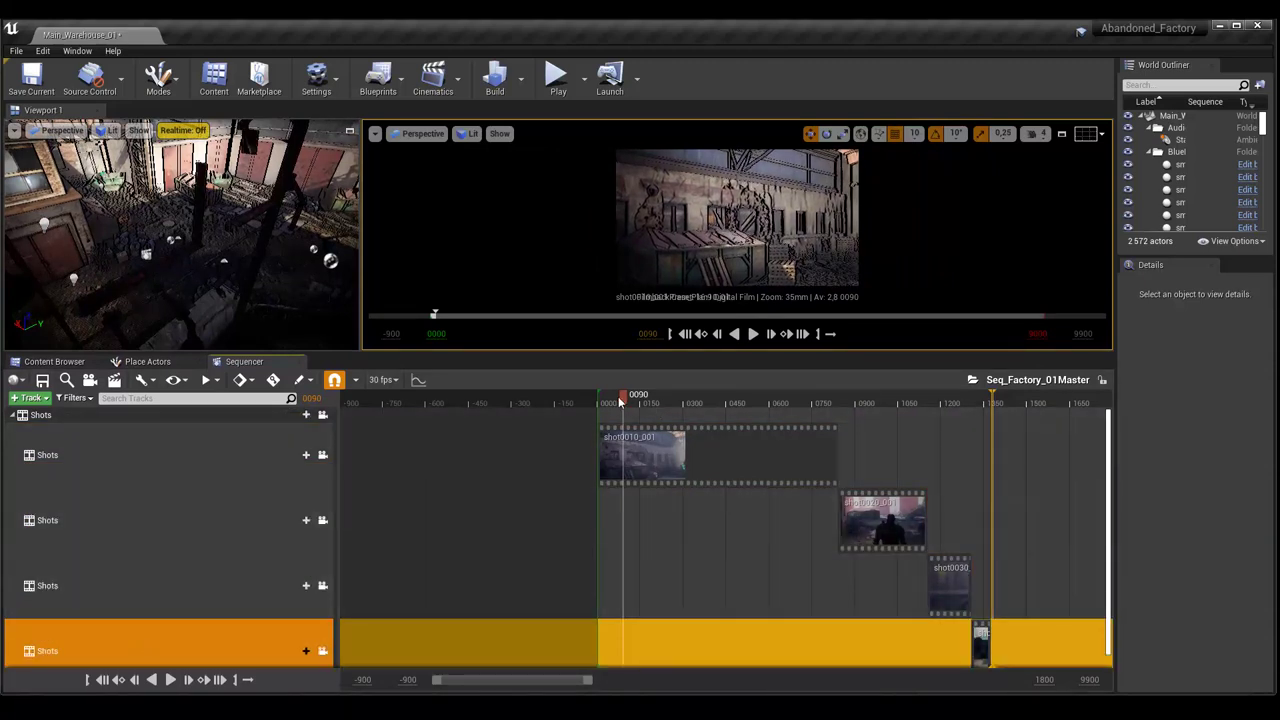
Step: Scrub past the cut to frame 0987 in shot0020_001, then shrink the Sequencer for larger viewports
drag(624, 400, 834, 404)
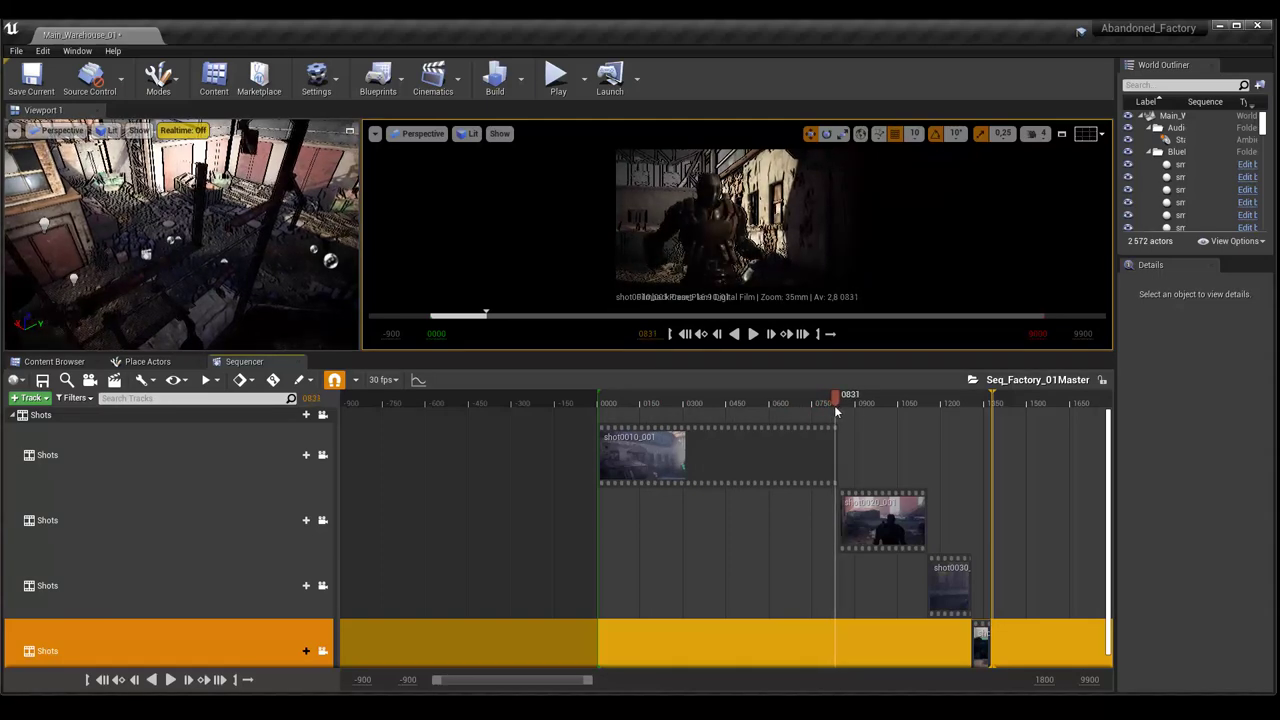
drag(834, 404, 832, 406)
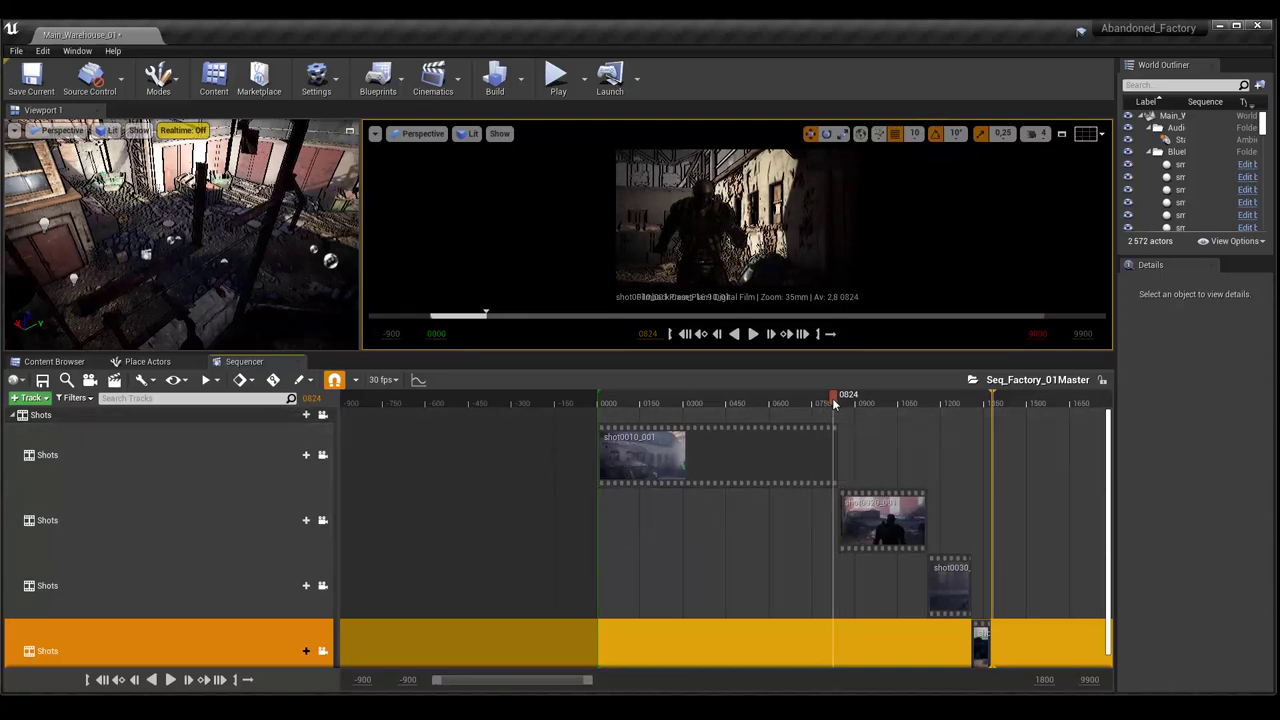
drag(832, 398, 880, 409)
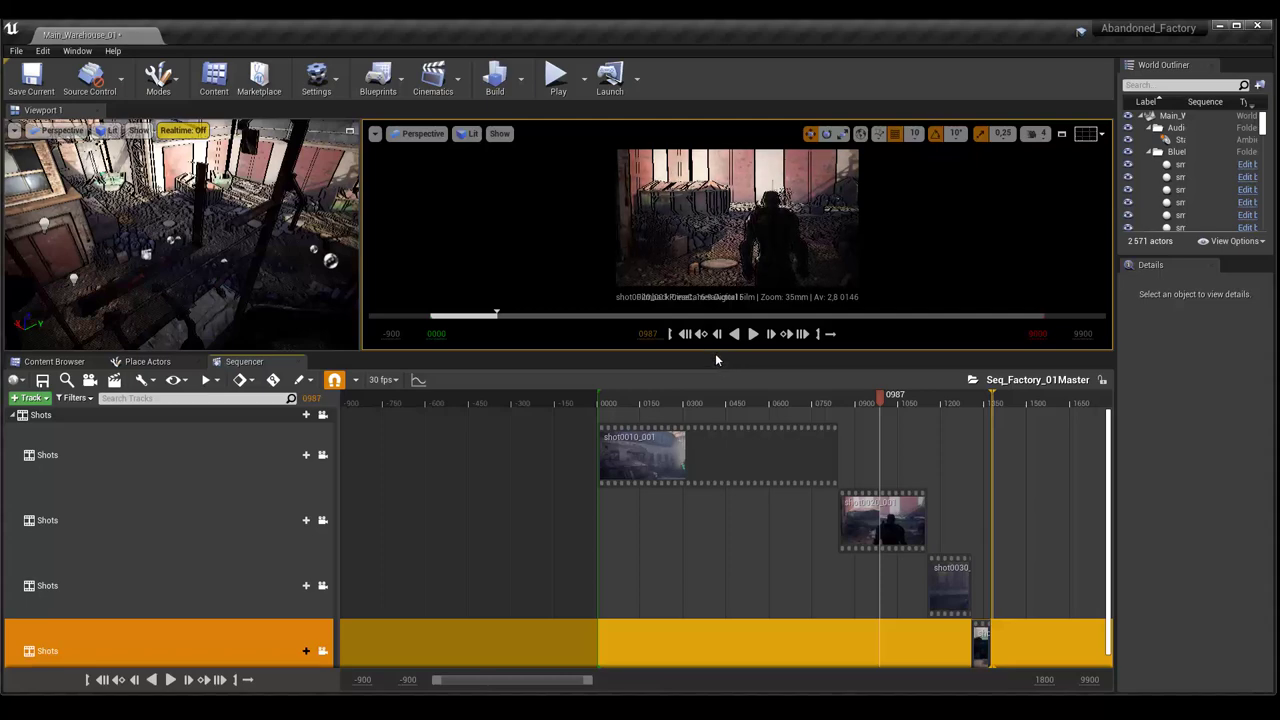
drag(715, 353, 718, 518)
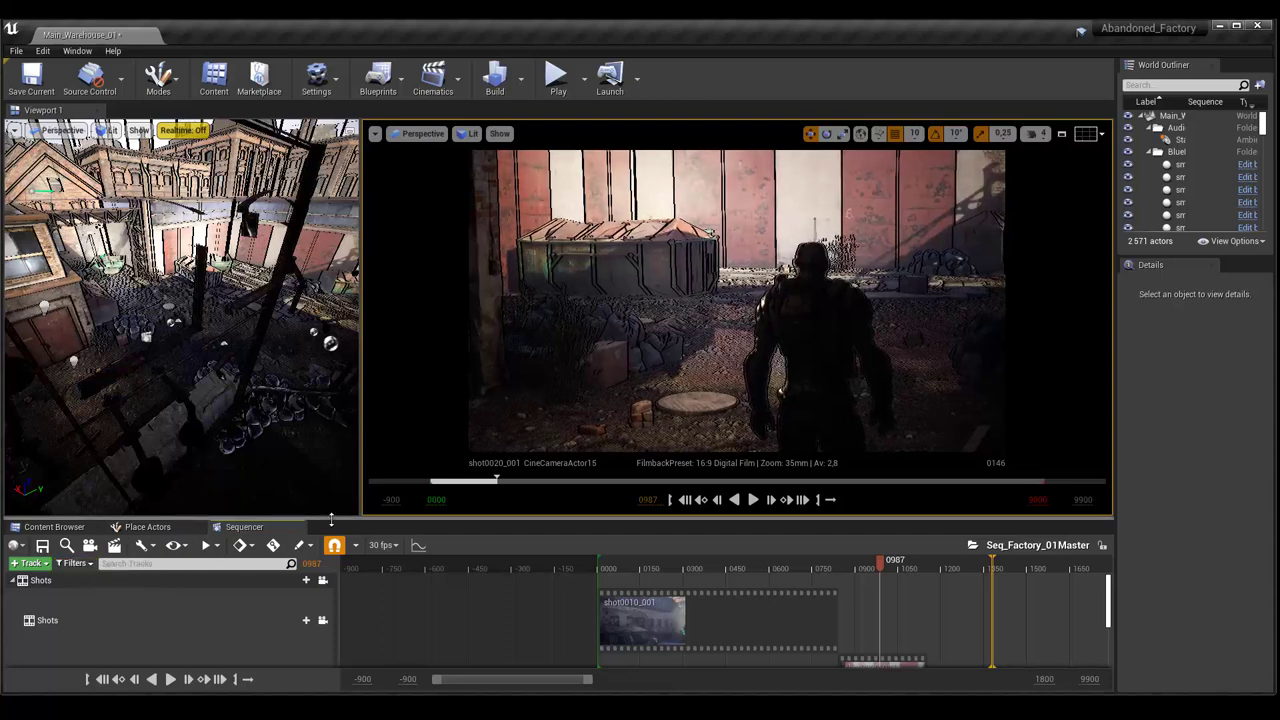
Step: Enlarge the Sequencer, delete the fourth Shots track, and float the Sequencer as its own window
mouse_move(330, 518)
mouse_down()
mouse_move(335, 475)
mouse_move(325, 494)
mouse_up()
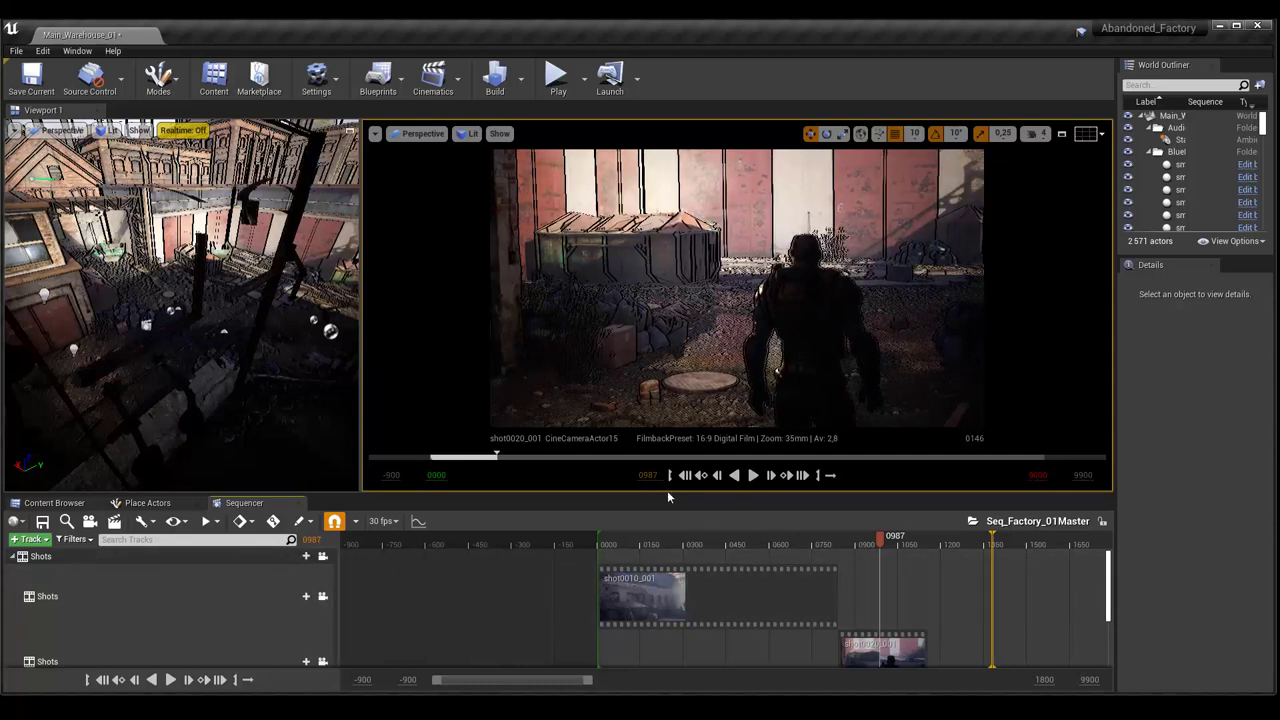
drag(667, 494, 662, 333)
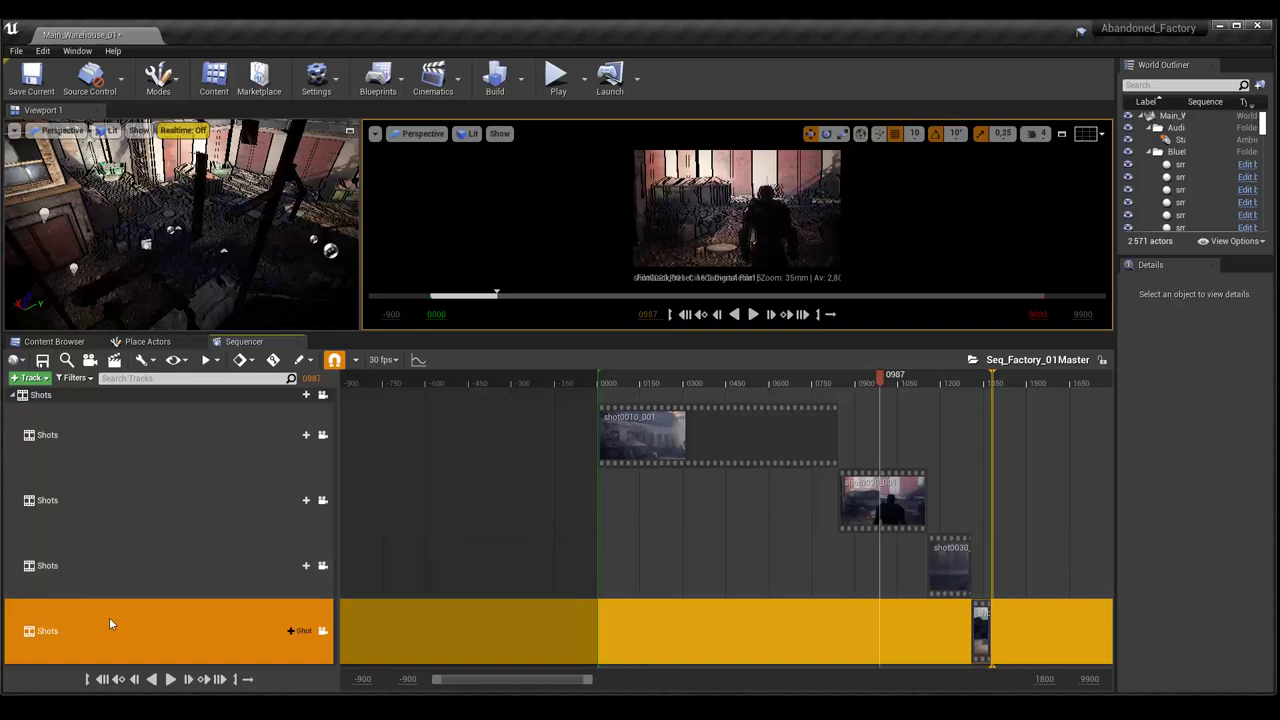
key(Delete)
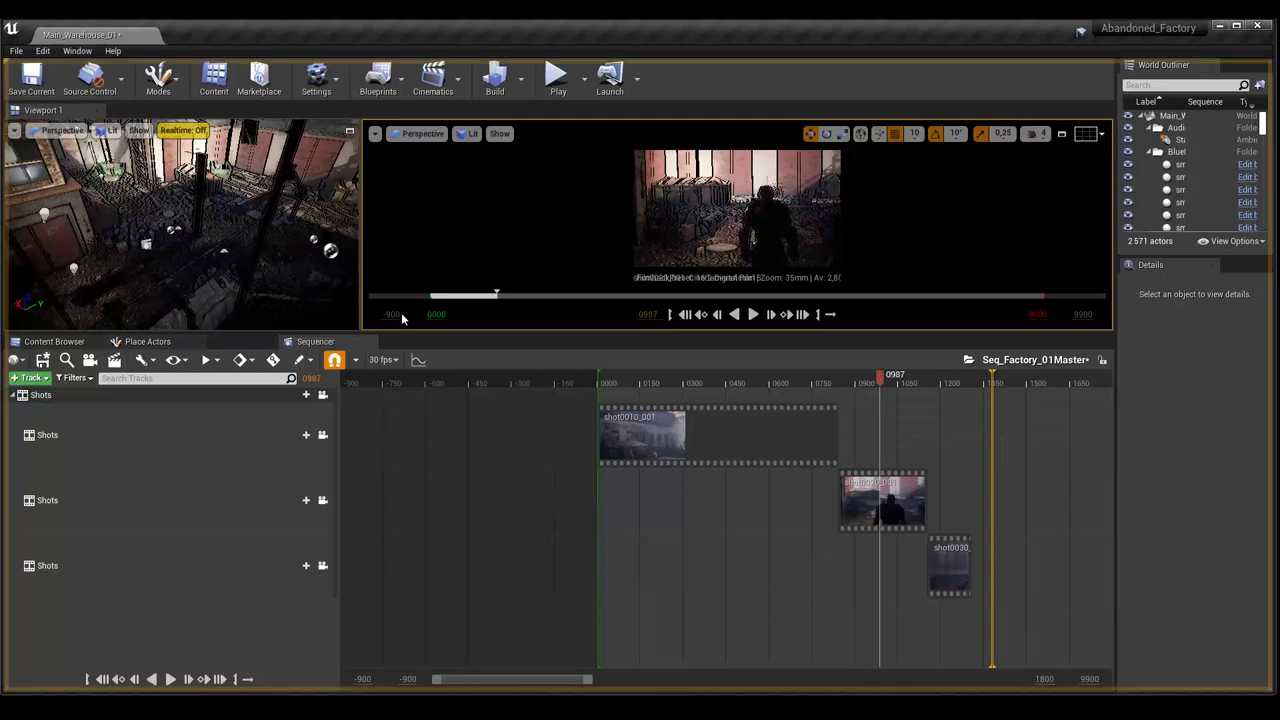
drag(242, 342, 960, 330)
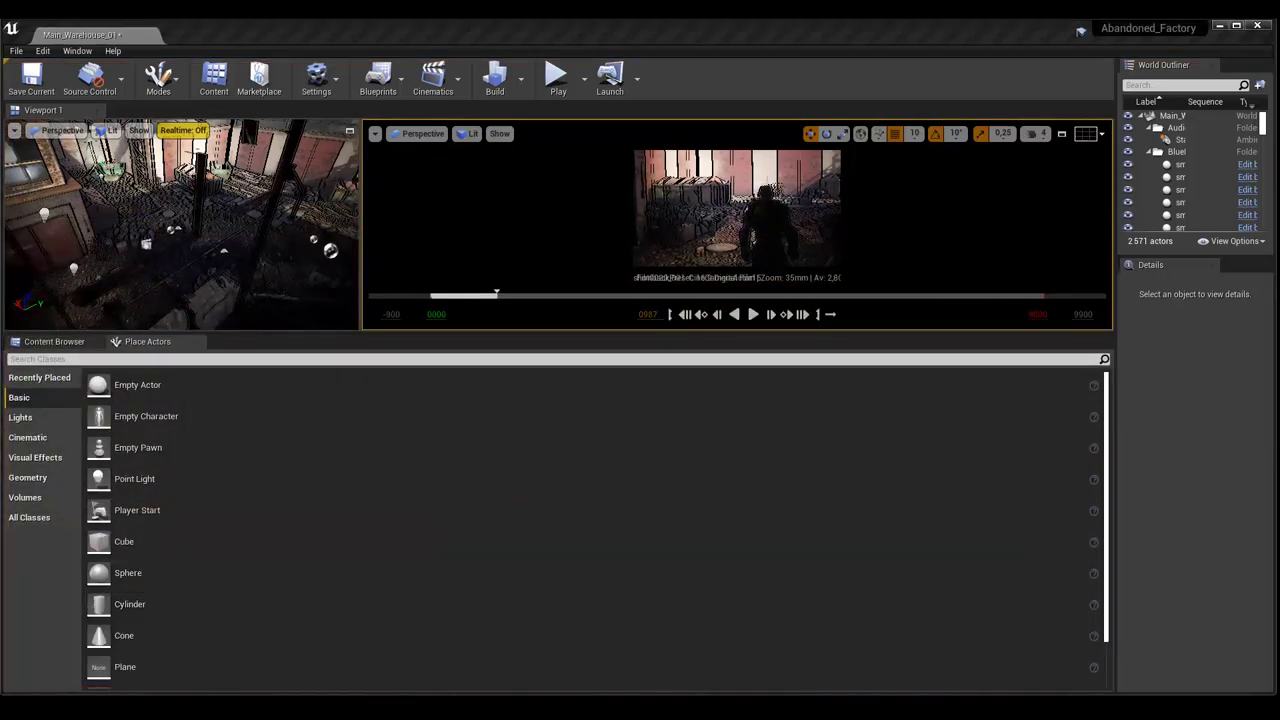
Step: Move and enlarge the floating Sequencer, then browse Content into shots > shot0040 to show shot0040_001
drag(625, 178, 354, 226)
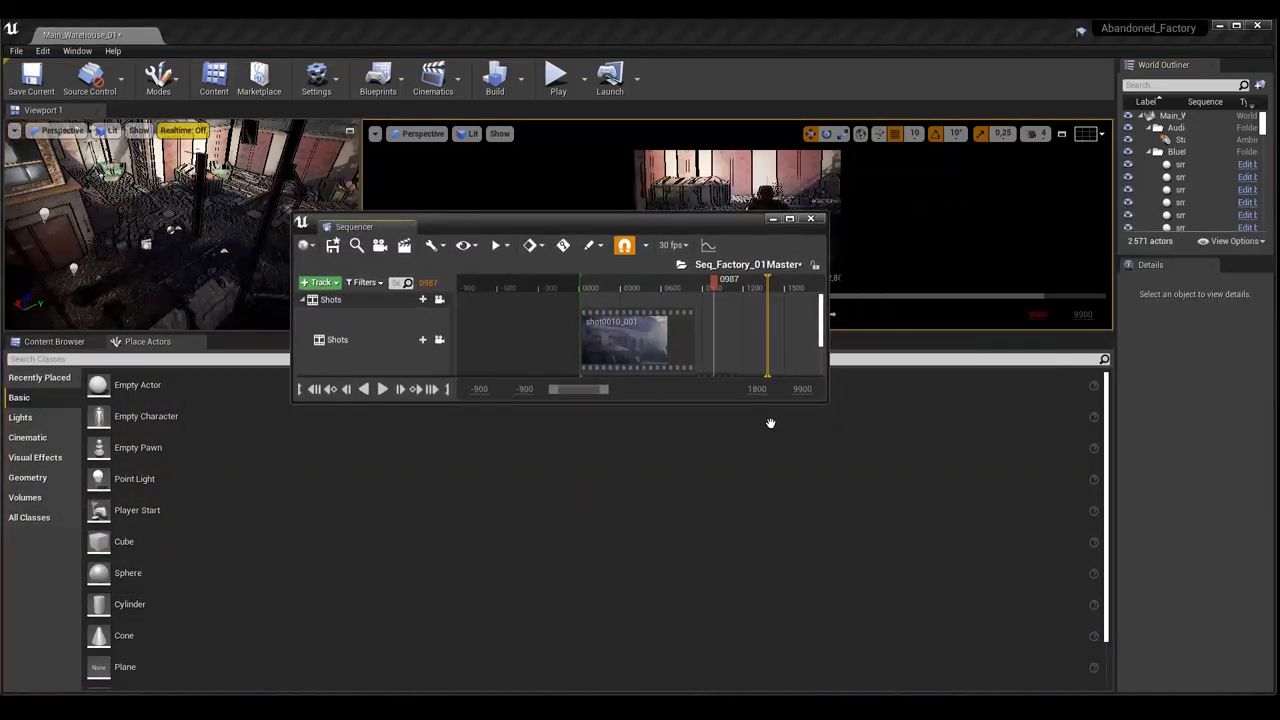
mouse_move(828, 401)
mouse_down()
mouse_move(1195, 613)
mouse_move(1198, 592)
mouse_up()
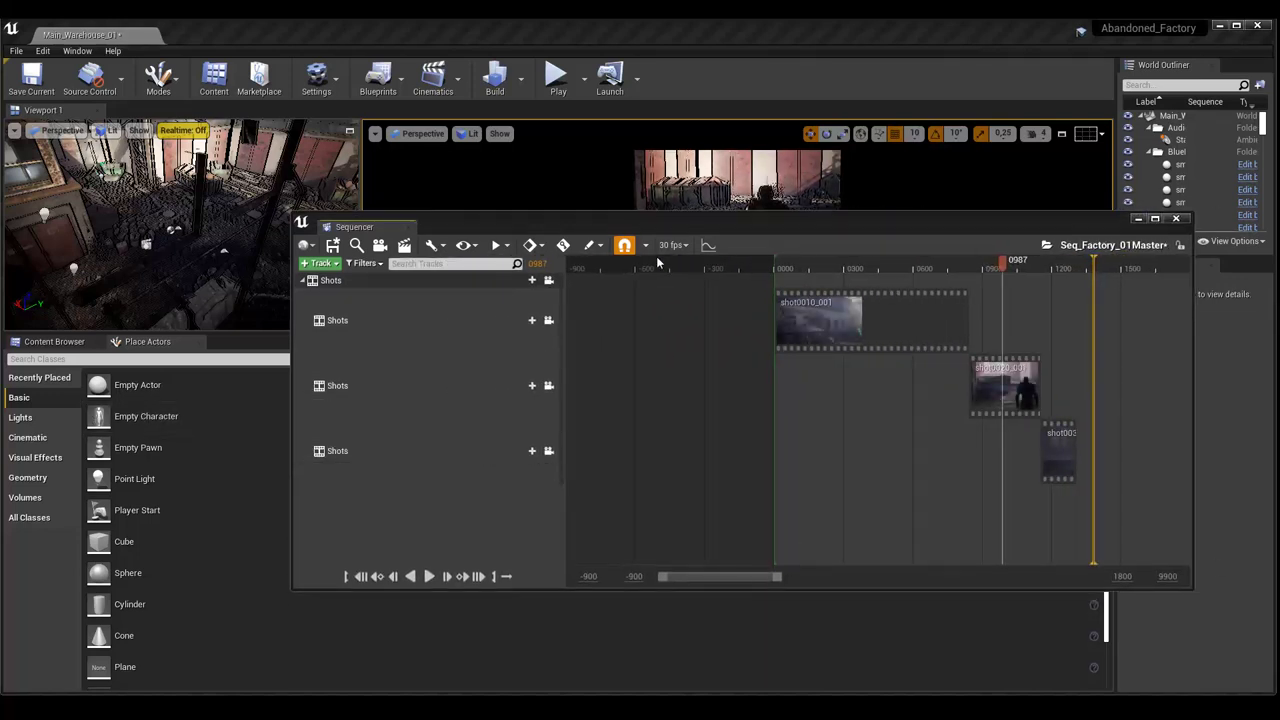
click(28, 342)
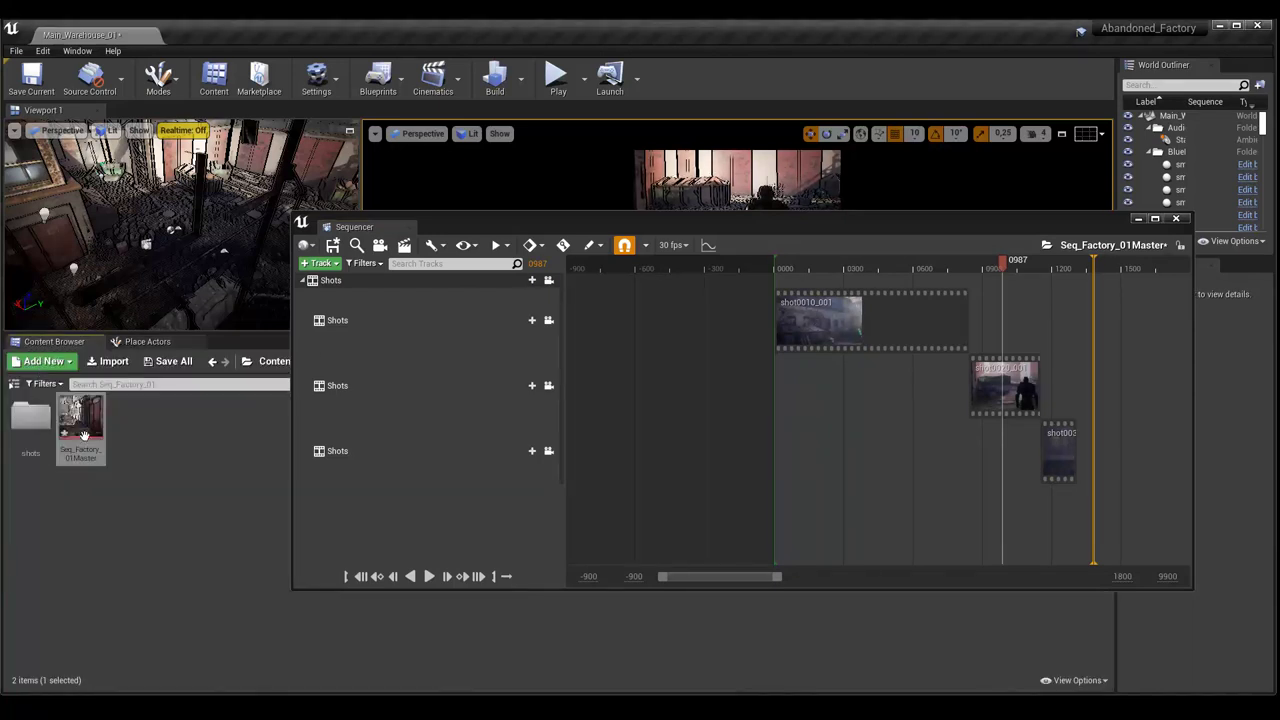
click(27, 420)
double_click(27, 420)
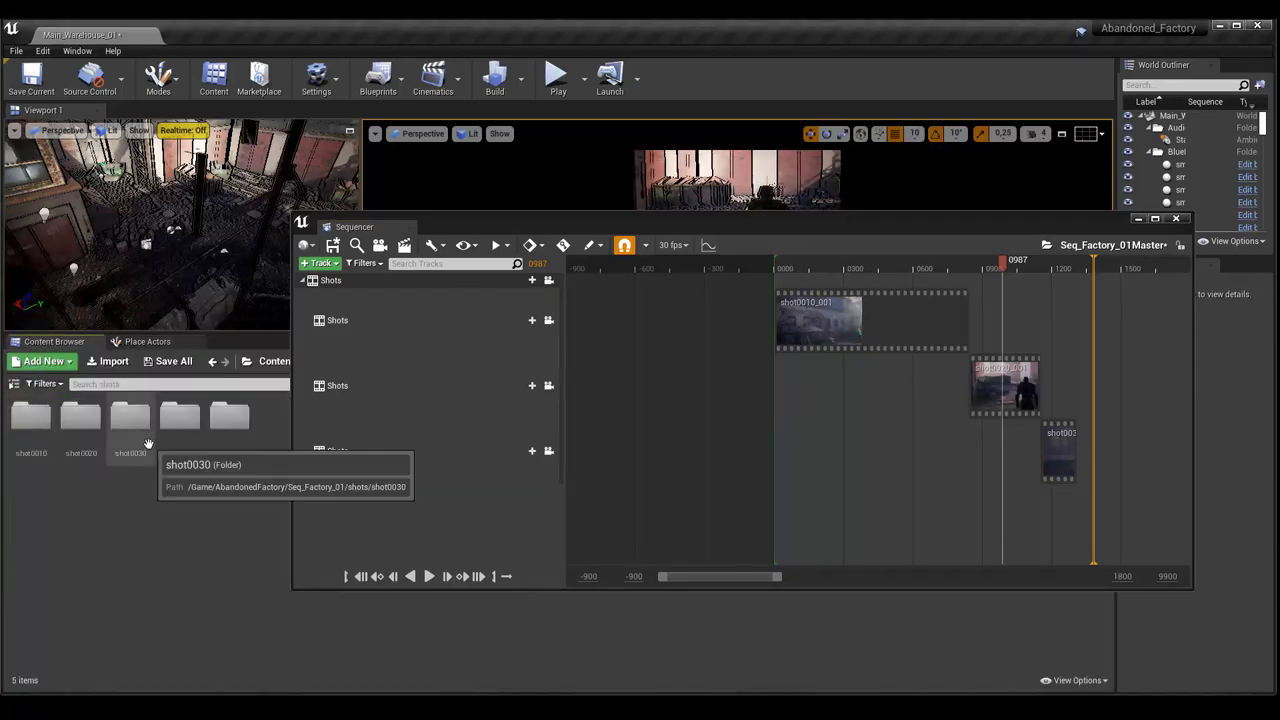
click(174, 421)
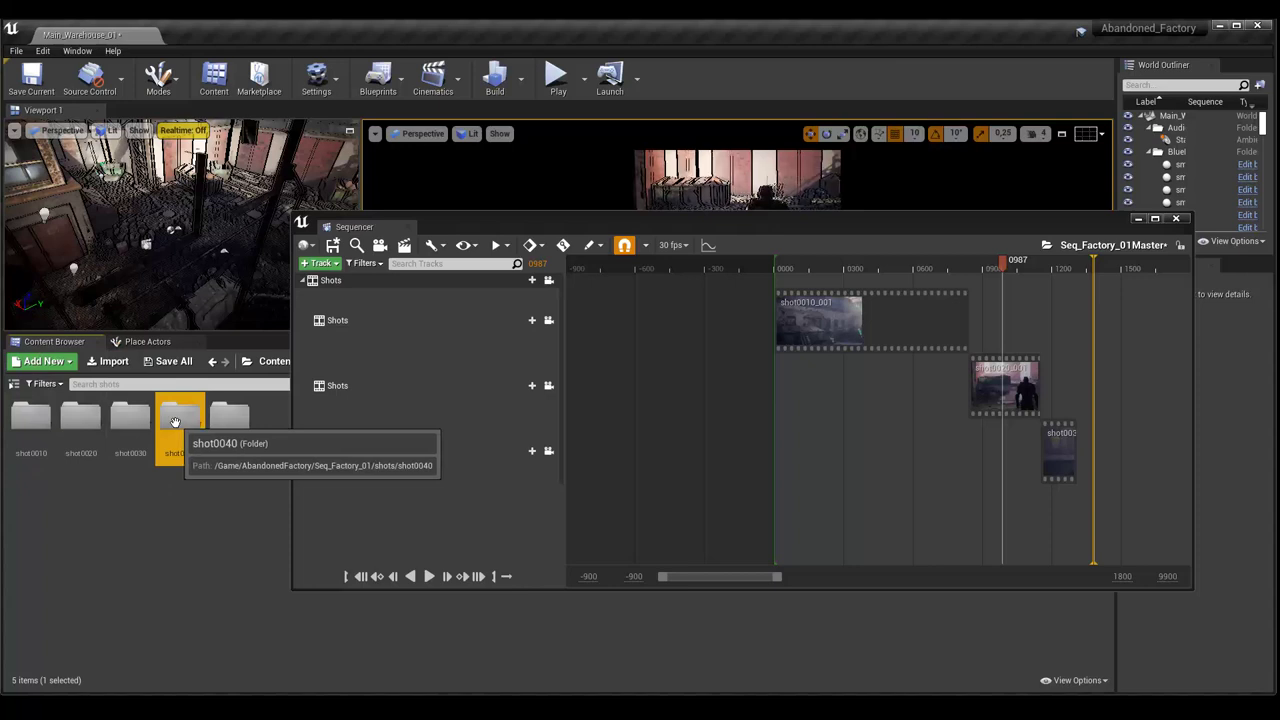
double_click(174, 421)
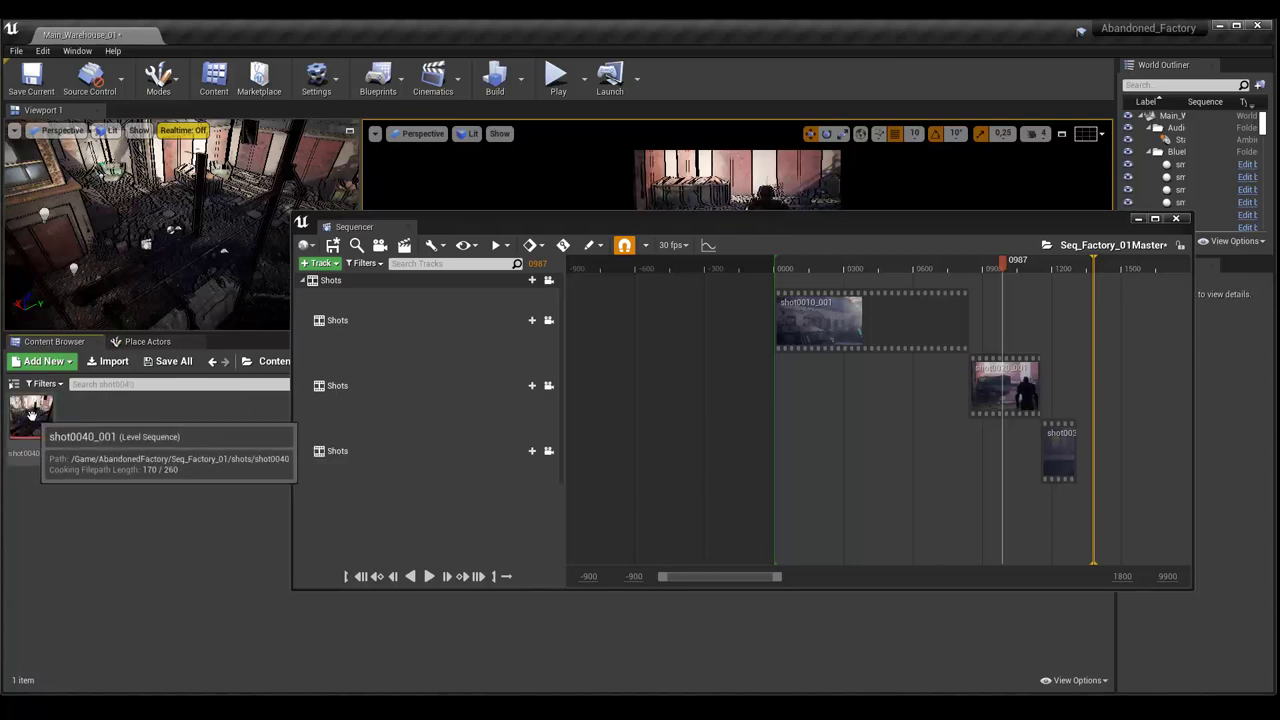
Step: Place shot0040_001 on a new fourth Shots track after shot0030_001, ending at the playback end
drag(31, 414, 377, 503)
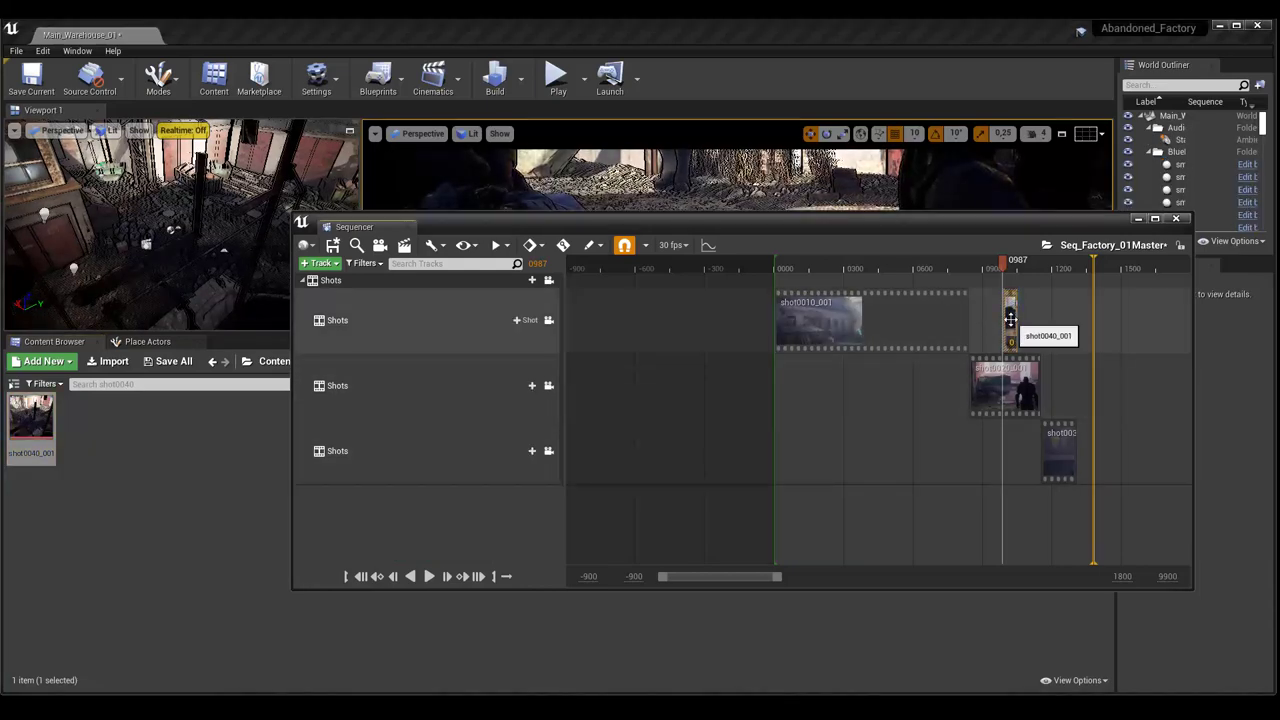
drag(1010, 319, 1014, 528)
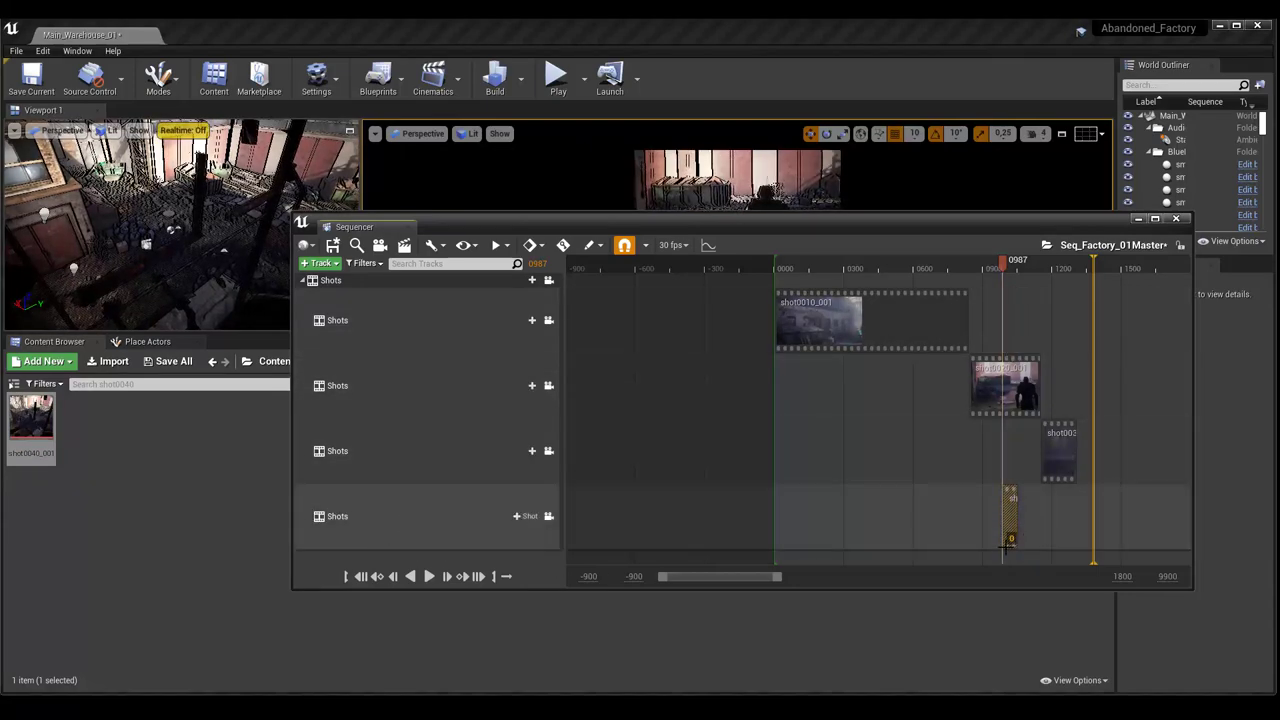
drag(1019, 515, 1092, 515)
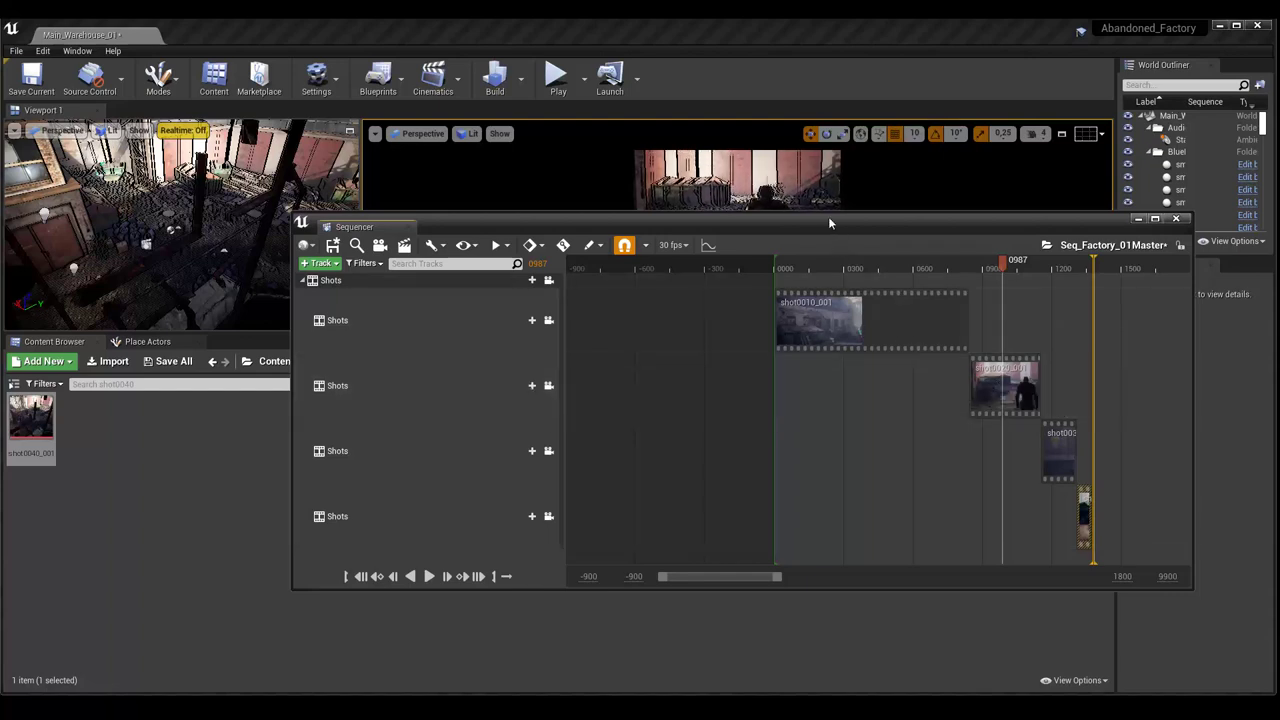
mouse_move(828, 216)
mouse_down()
mouse_move(718, 294)
mouse_move(701, 288)
mouse_up()
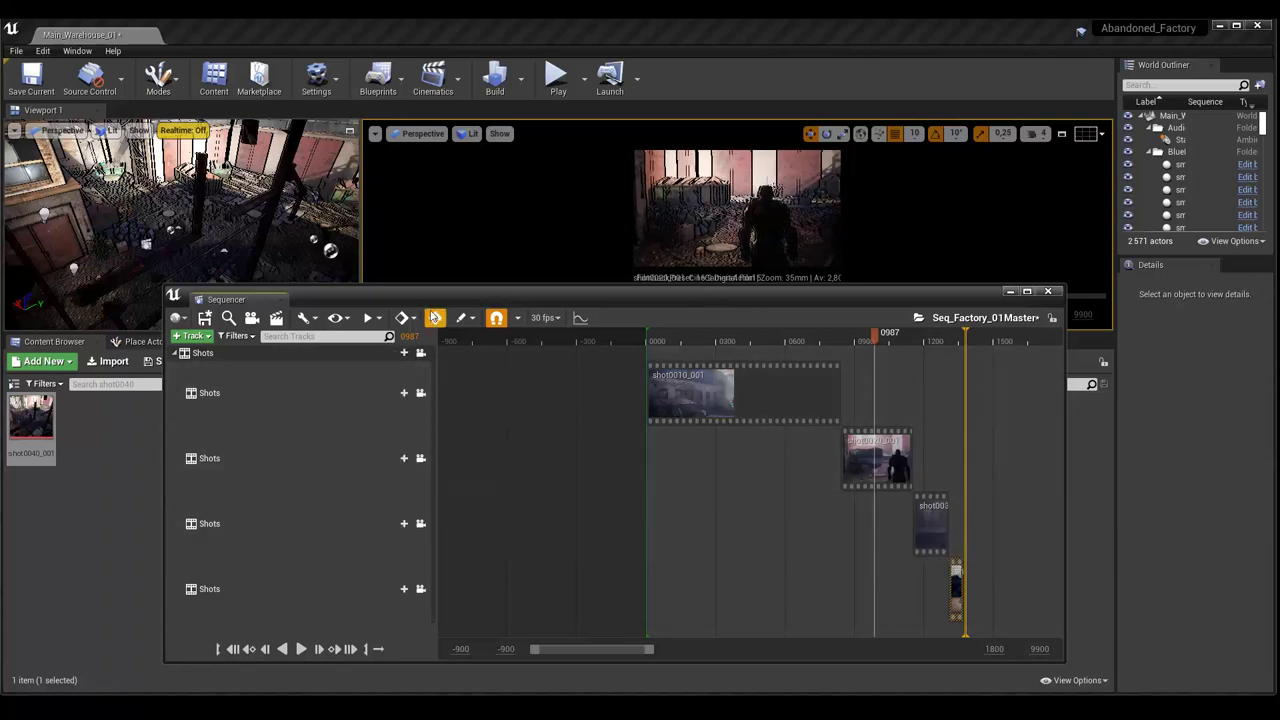
Step: Open shot0020_001 from the shots > shot0020 folder in the Sequencer
drag(428, 300, 599, 309)
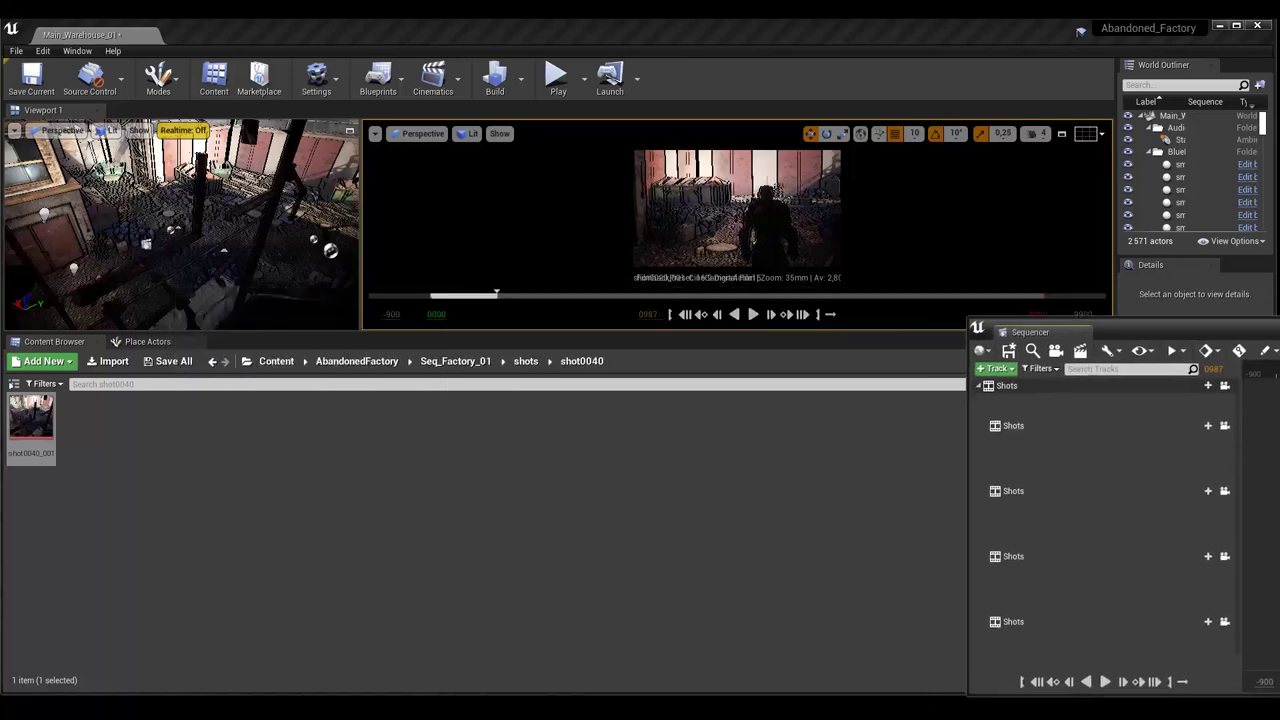
drag(522, 287, 513, 284)
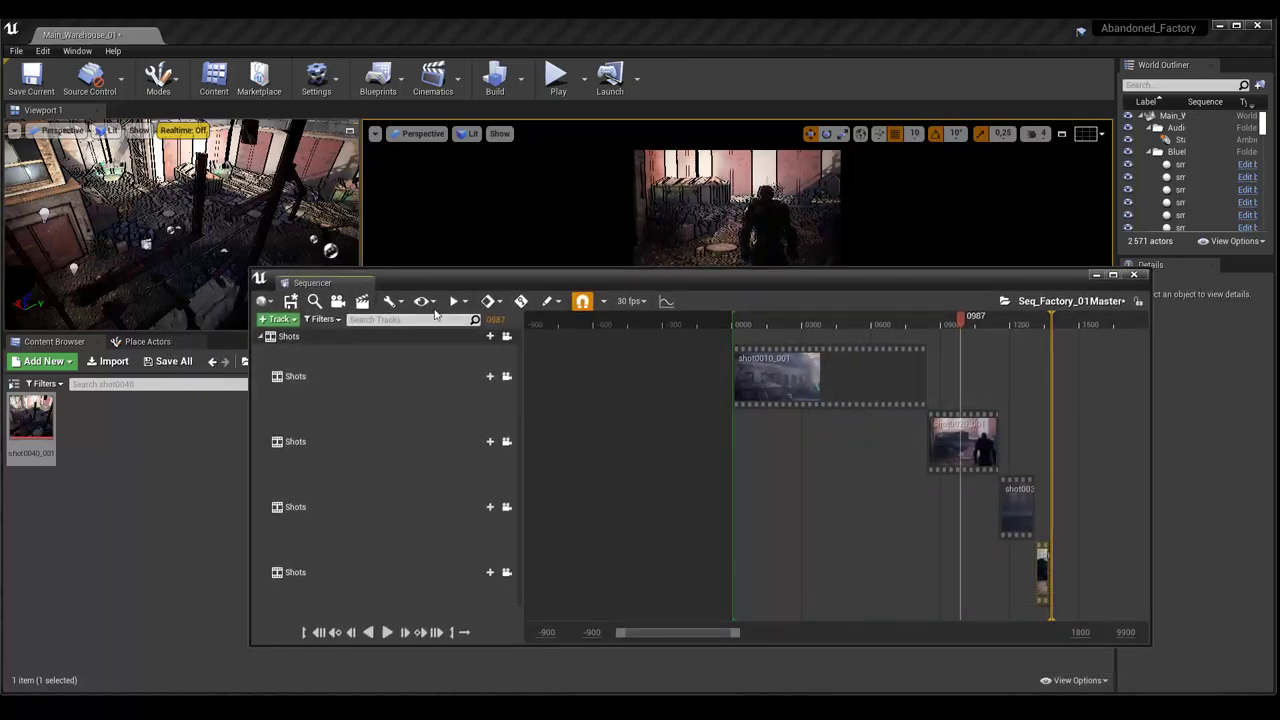
drag(455, 281, 433, 404)
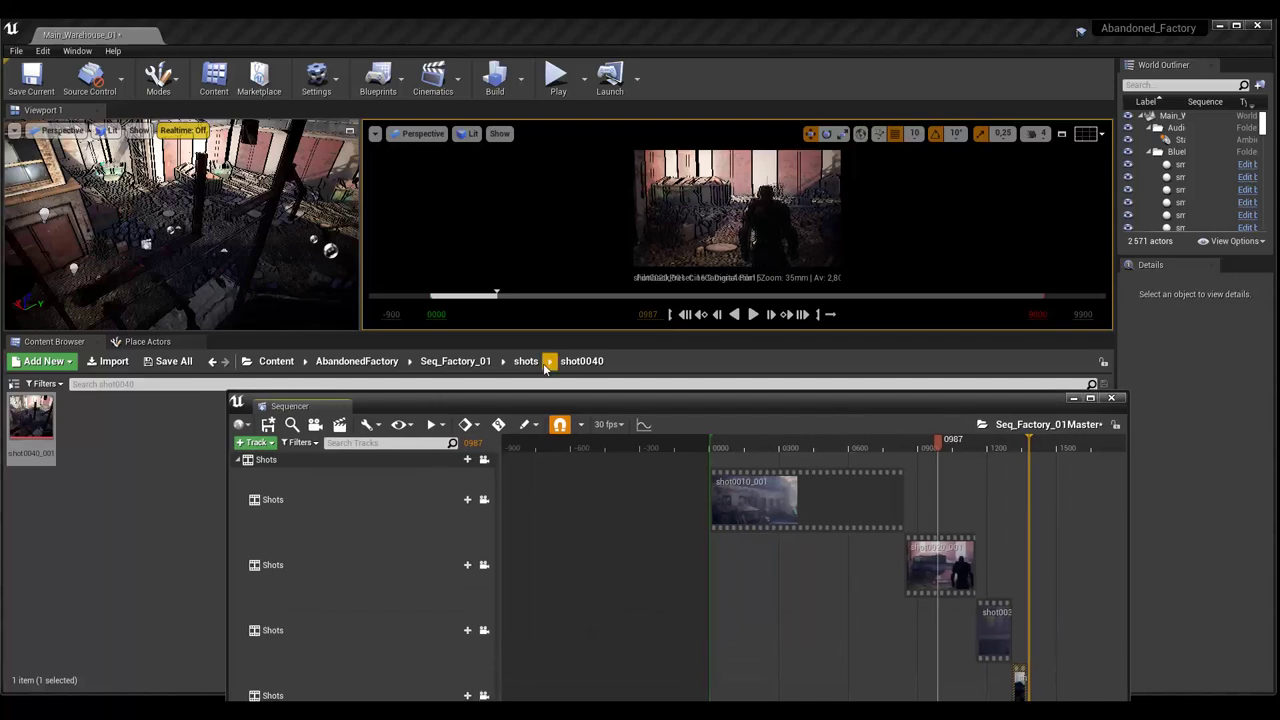
click(528, 364)
double_click(81, 420)
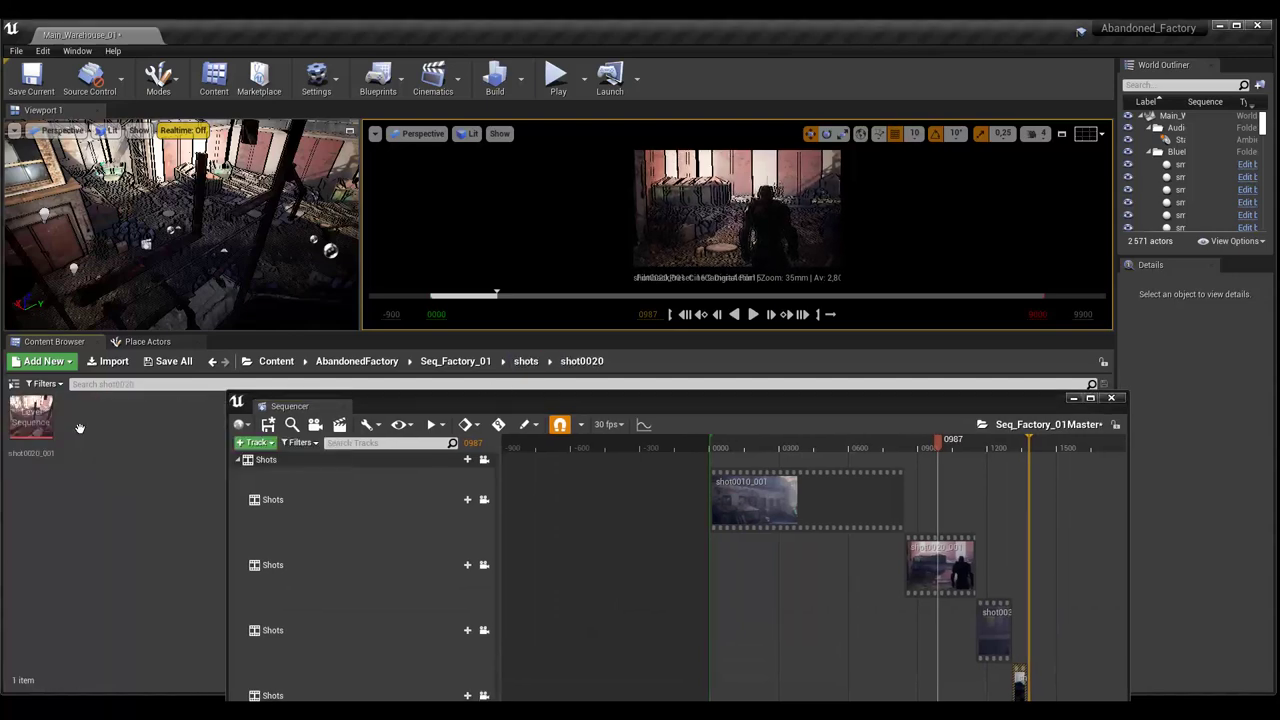
double_click(32, 420)
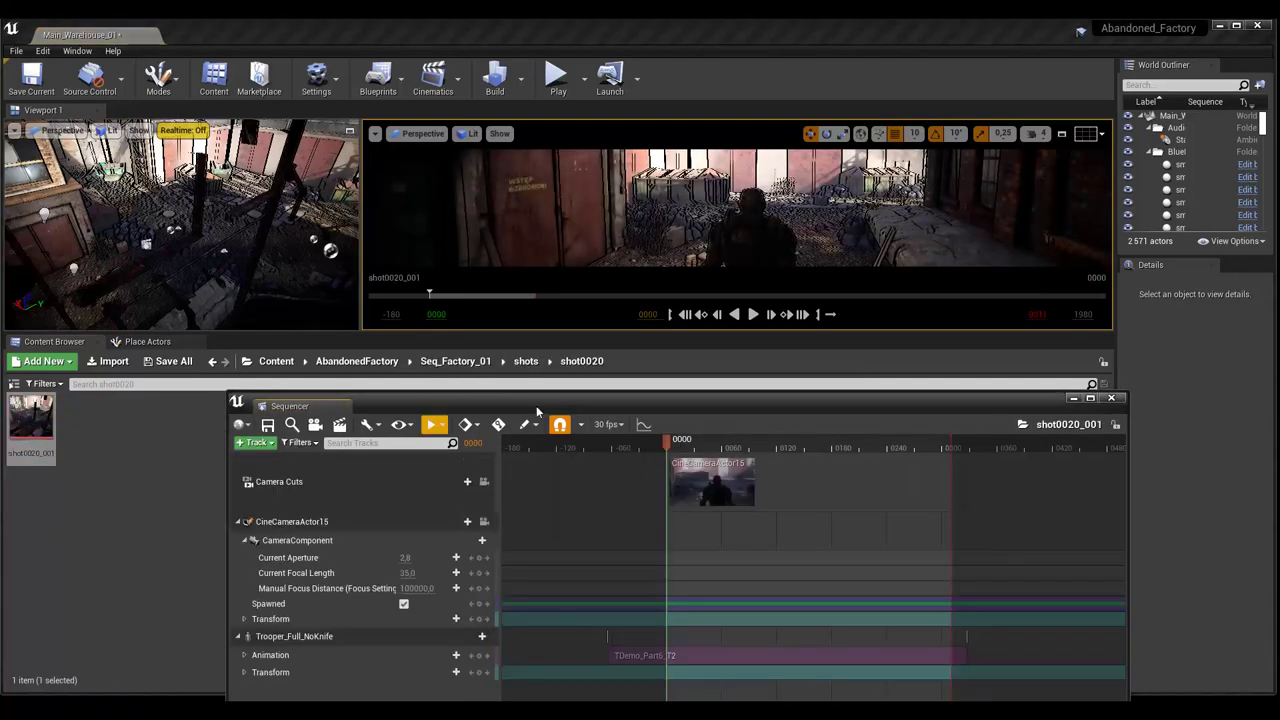
Step: Narrow and shorten the Sequencer beside the camera viewport, then scrub to frame 0036
mouse_move(543, 408)
mouse_down()
mouse_move(540, 398)
mouse_move(505, 427)
mouse_up()
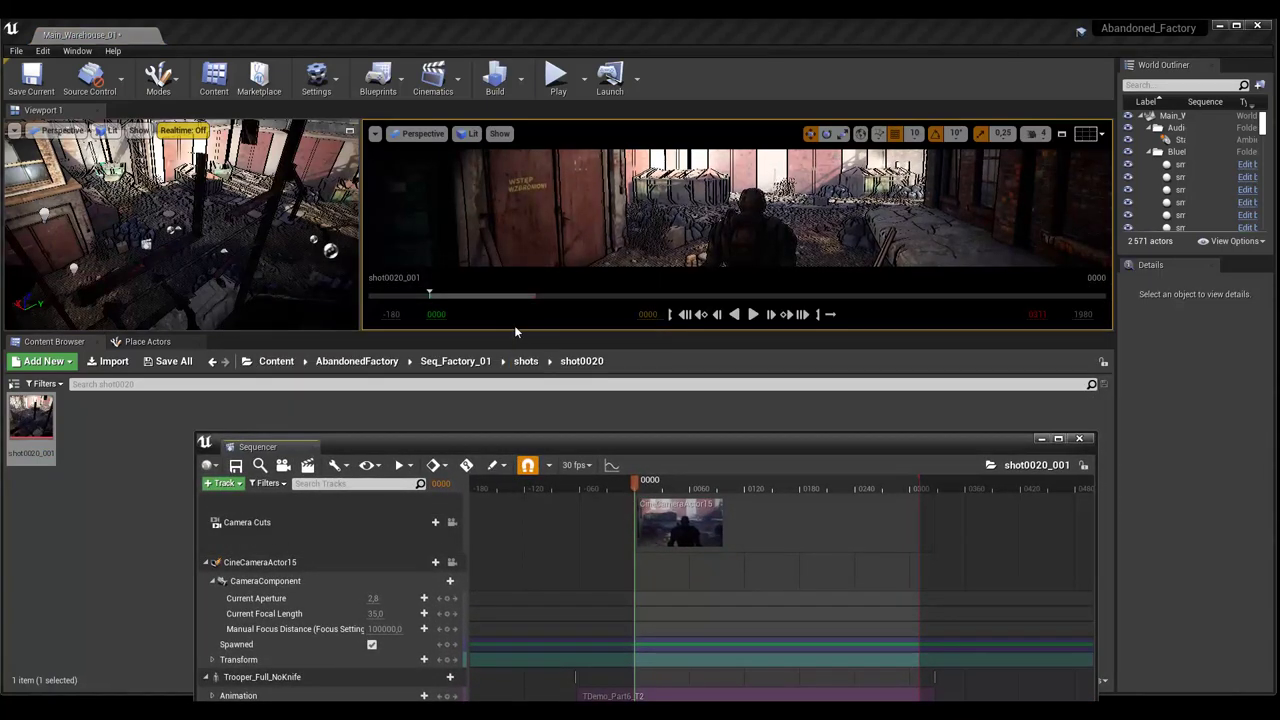
mouse_move(514, 333)
mouse_down()
mouse_move(498, 450)
mouse_move(432, 359)
mouse_move(307, 350)
mouse_up()
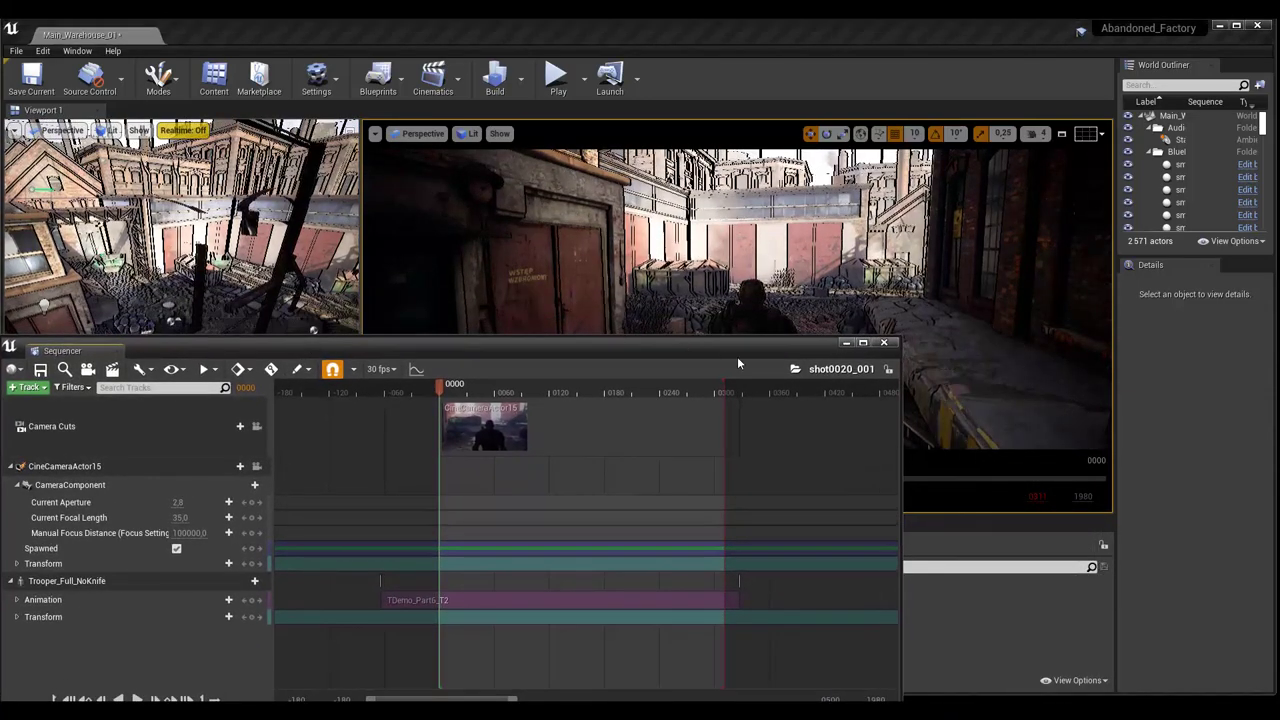
drag(901, 445, 740, 445)
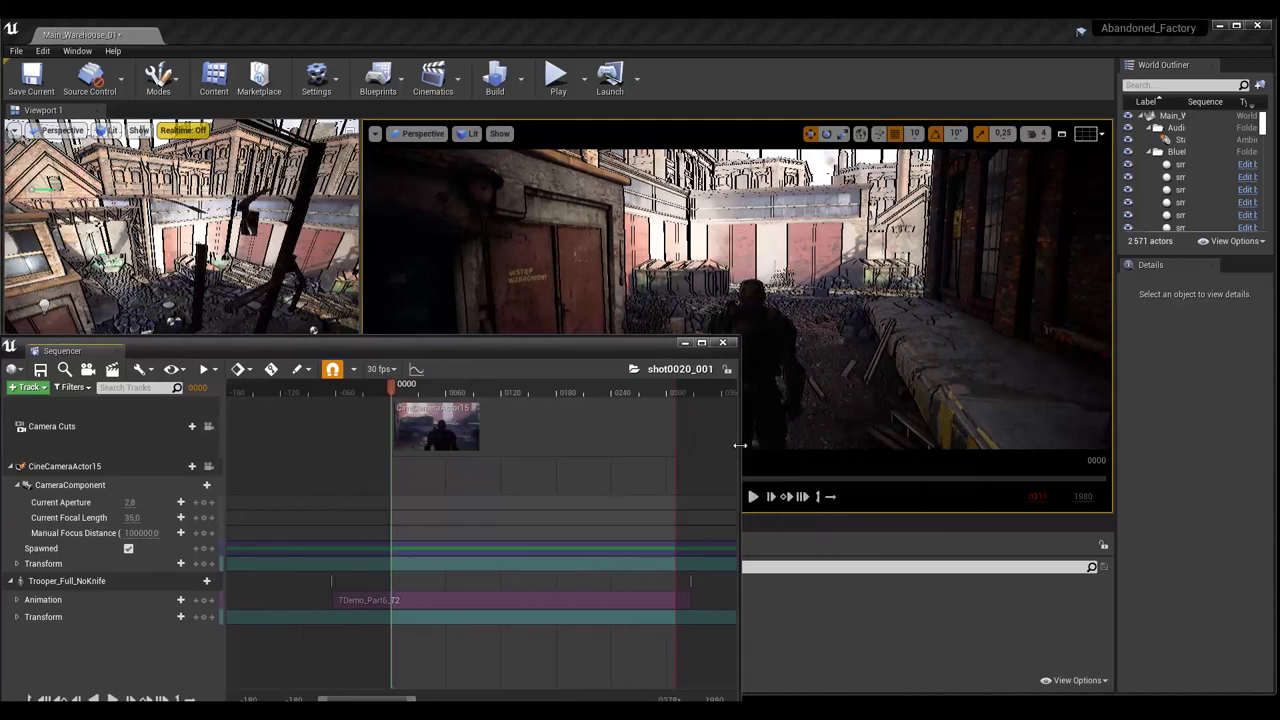
mouse_move(516, 345)
mouse_down()
mouse_move(546, 328)
mouse_move(510, 346)
mouse_up()
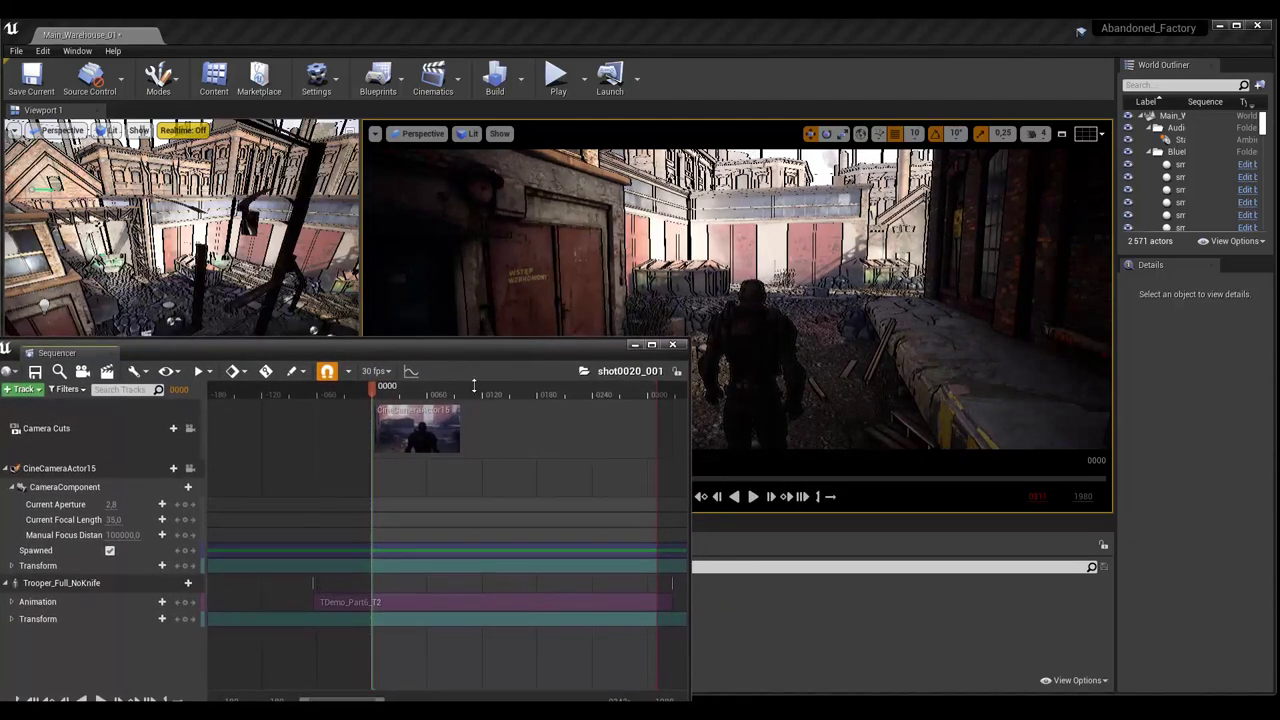
drag(474, 385, 474, 440)
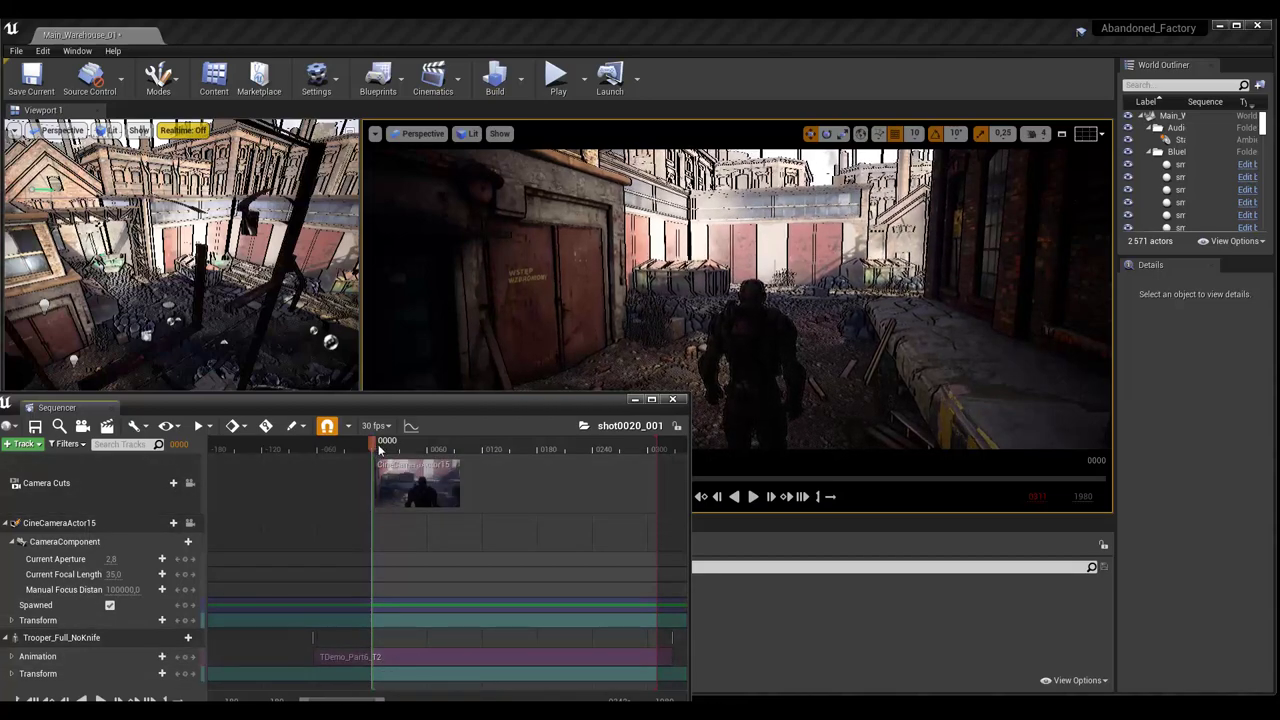
mouse_move(372, 443)
mouse_down()
mouse_move(409, 450)
mouse_move(412, 470)
mouse_up()
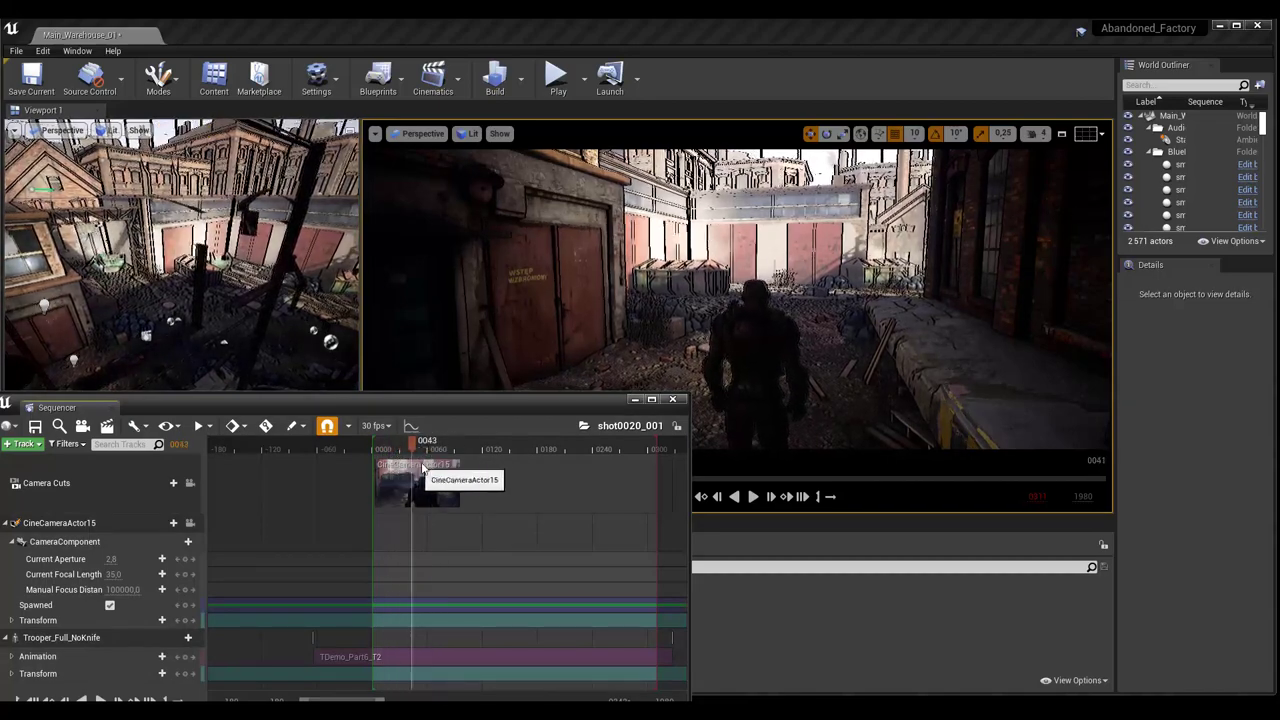
Step: Lock the viewport to camera cuts through CineCameraActor15 and scrub back to frame 0000
click(190, 483)
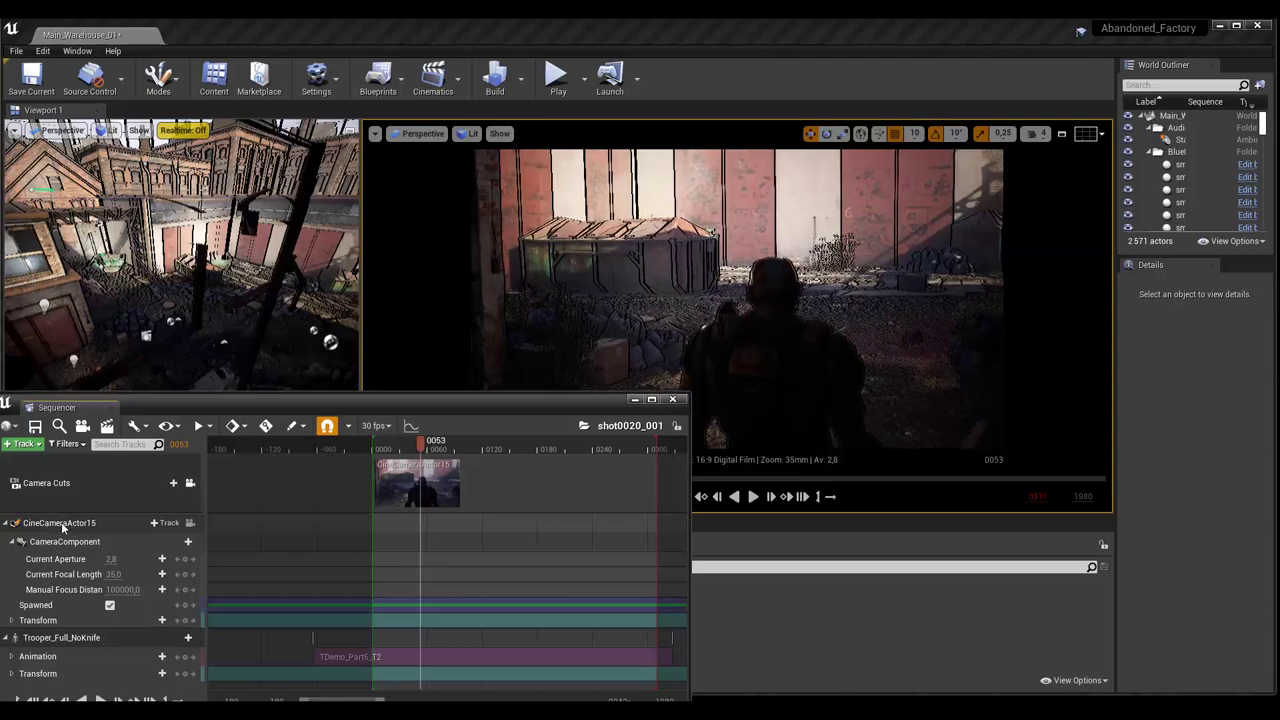
click(190, 524)
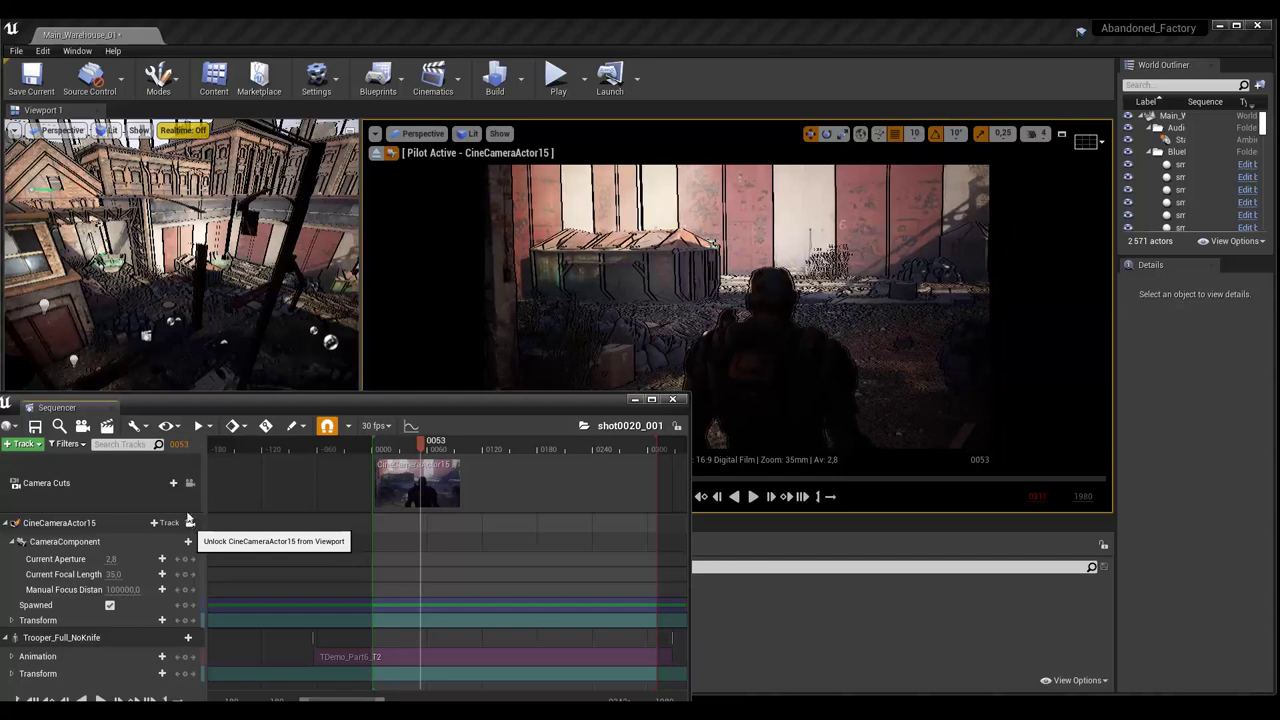
click(190, 484)
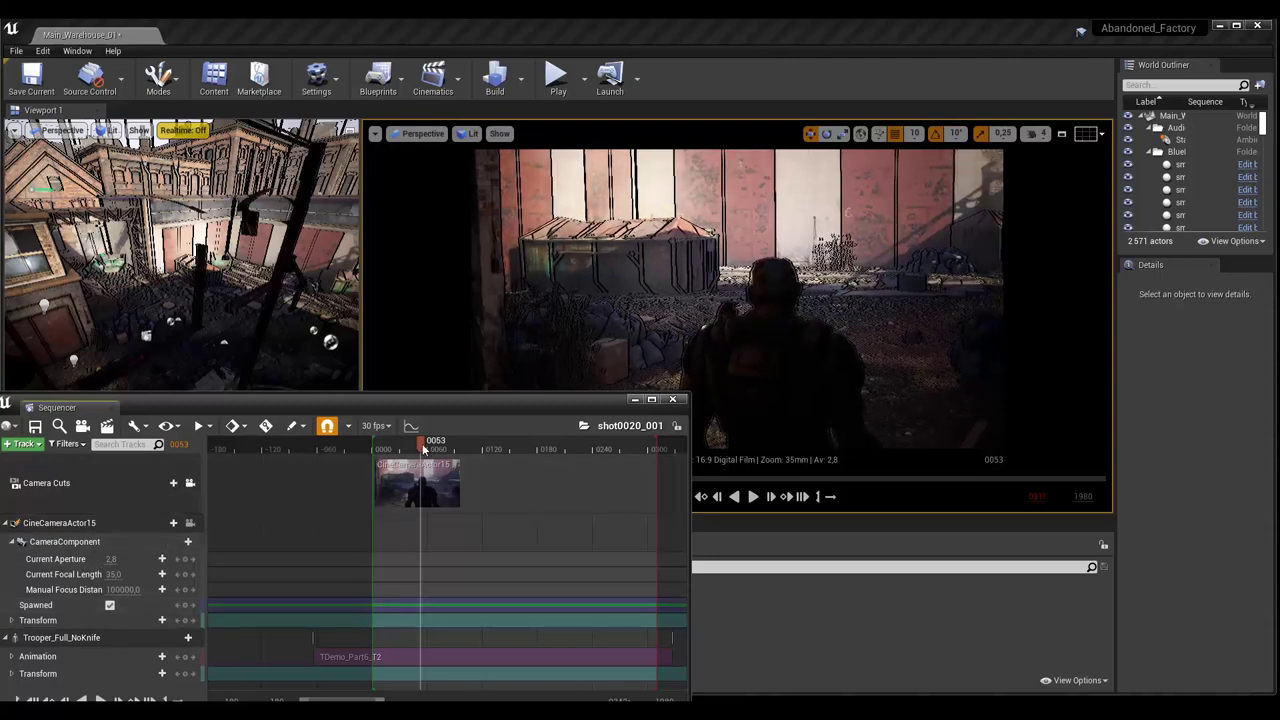
drag(412, 450, 374, 470)
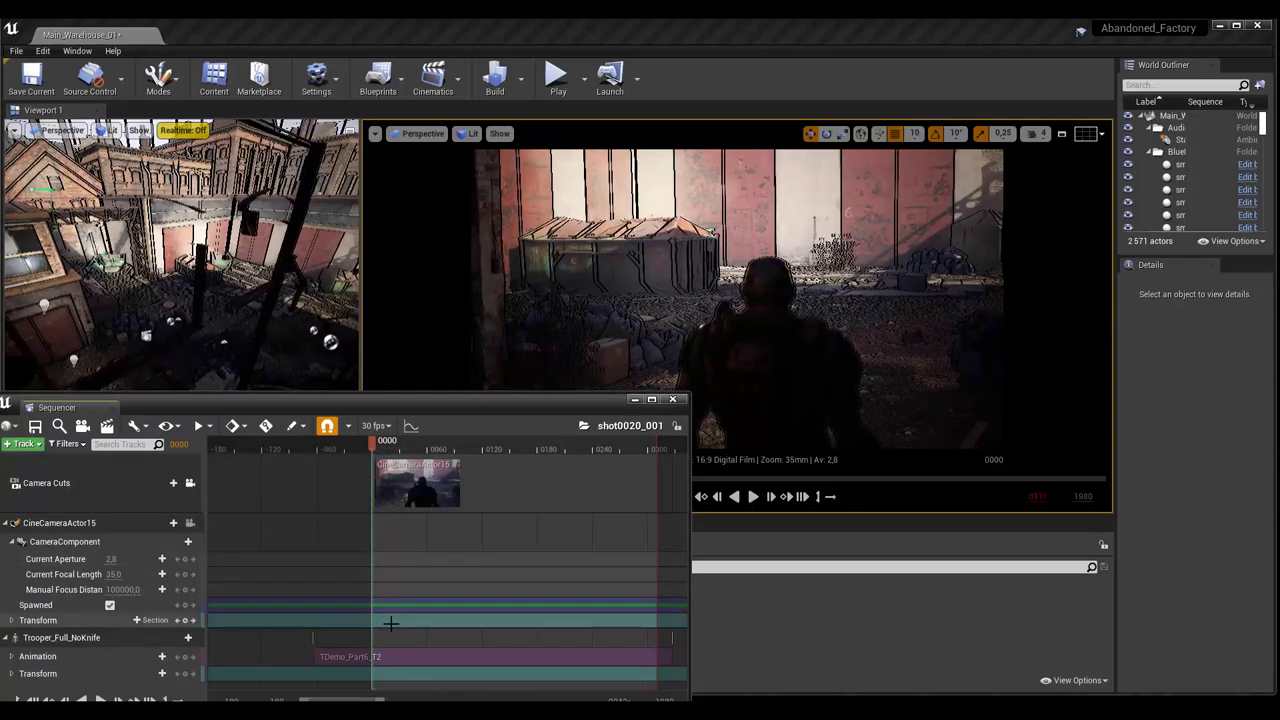
mouse_move(377, 446)
mouse_down()
mouse_move(547, 462)
mouse_move(515, 468)
mouse_move(527, 460)
mouse_up()
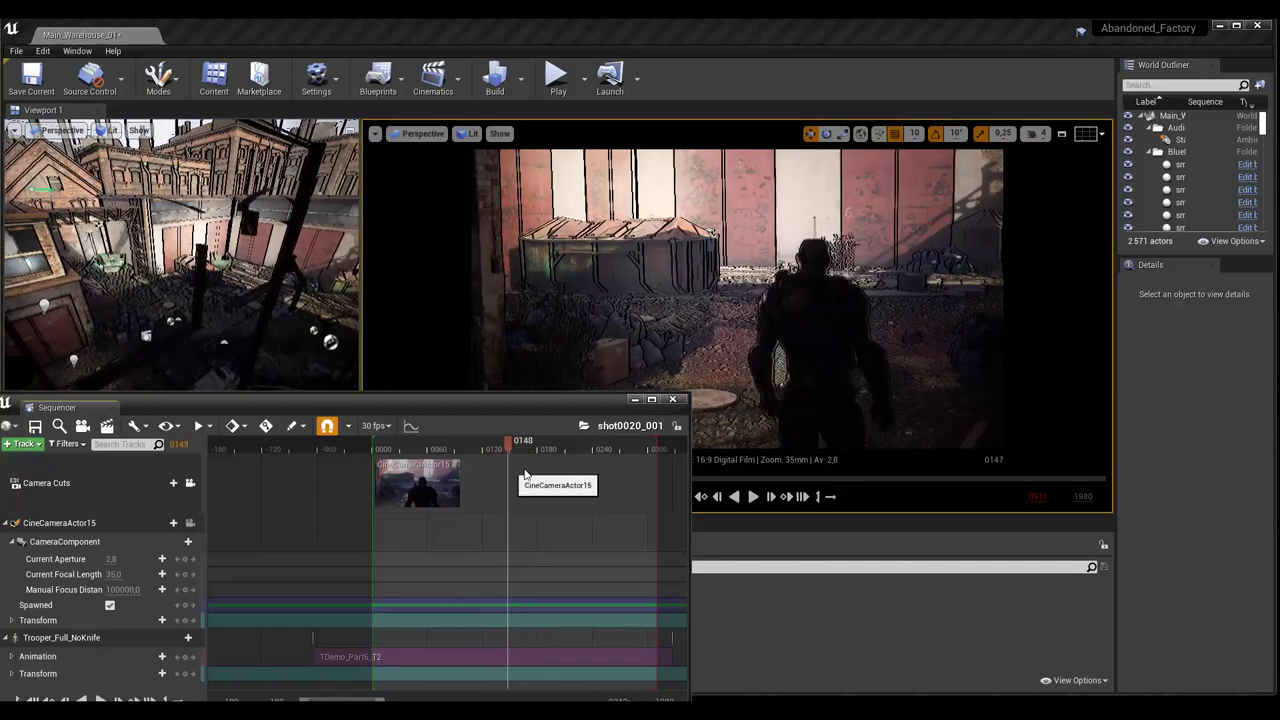
mouse_move(527, 460)
mouse_down()
mouse_move(643, 471)
mouse_move(418, 485)
mouse_move(530, 474)
mouse_up()
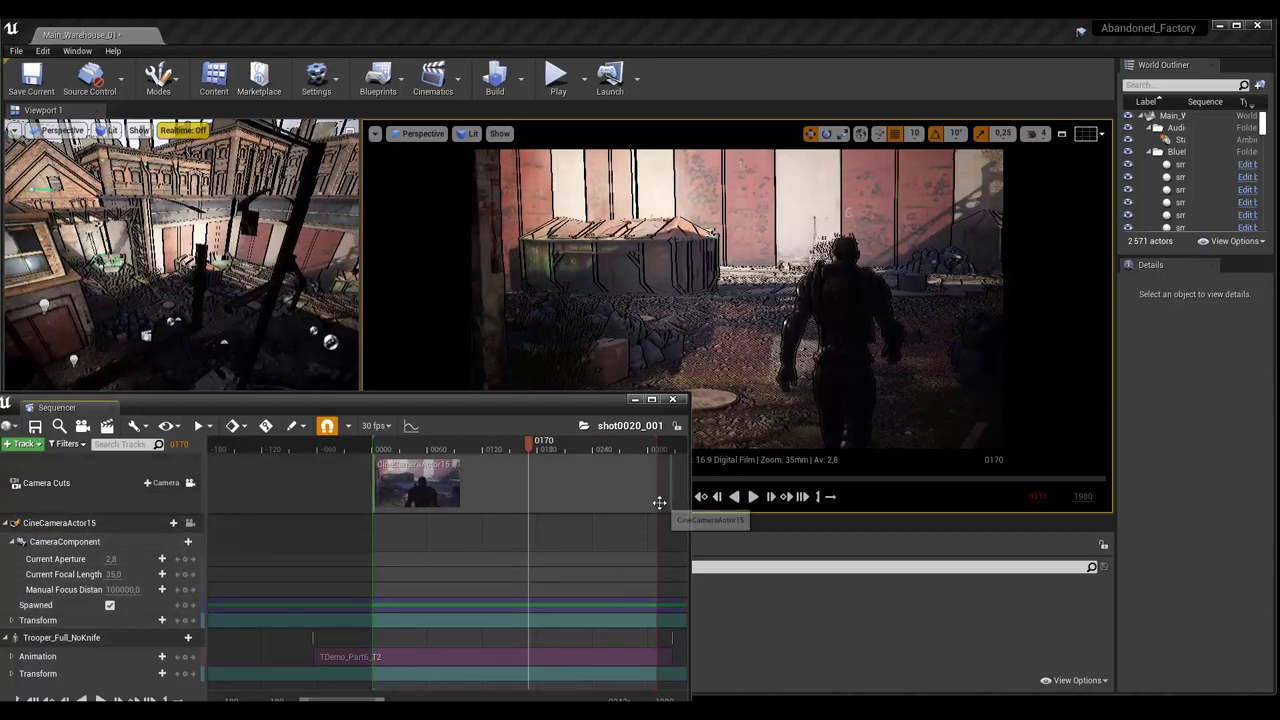
Step: Mark frame 0170 as the end time of the playback range
right_click(530, 450)
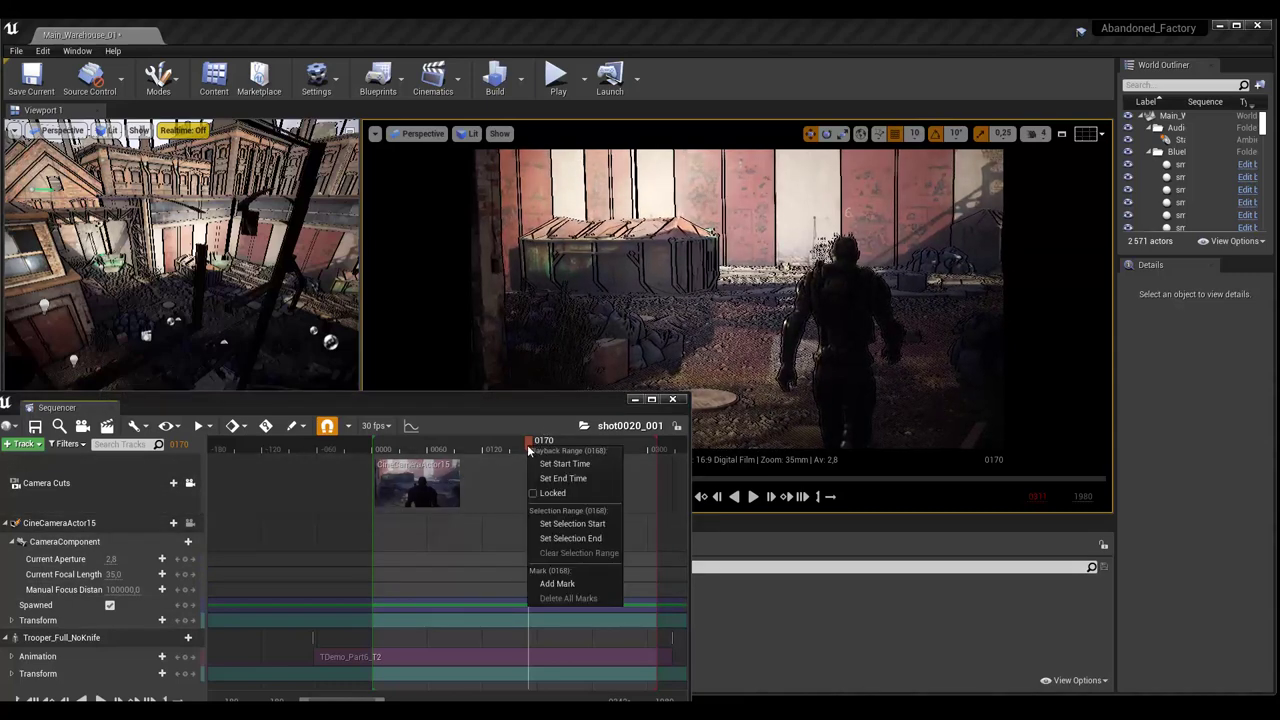
click(569, 482)
click(569, 482)
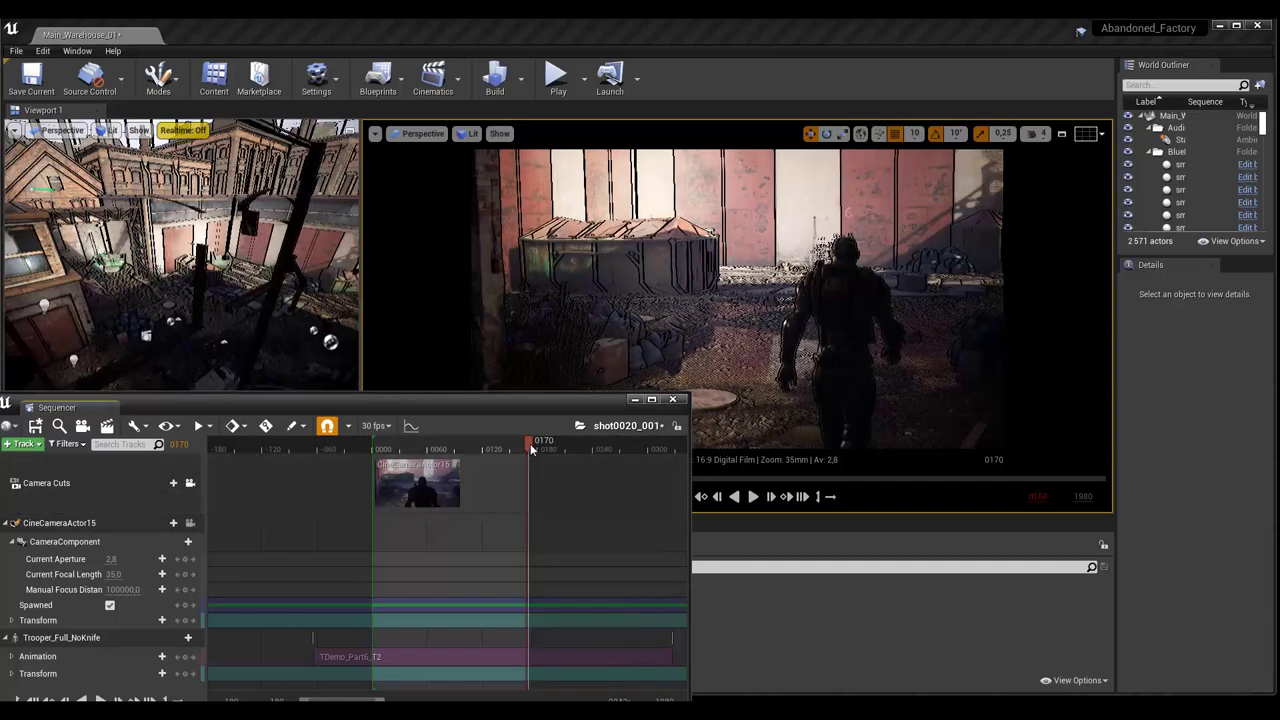
Step: Scrub to frame 0043, open and dismiss the ruler menu, then scrub back to frame 0001
drag(528, 447, 372, 466)
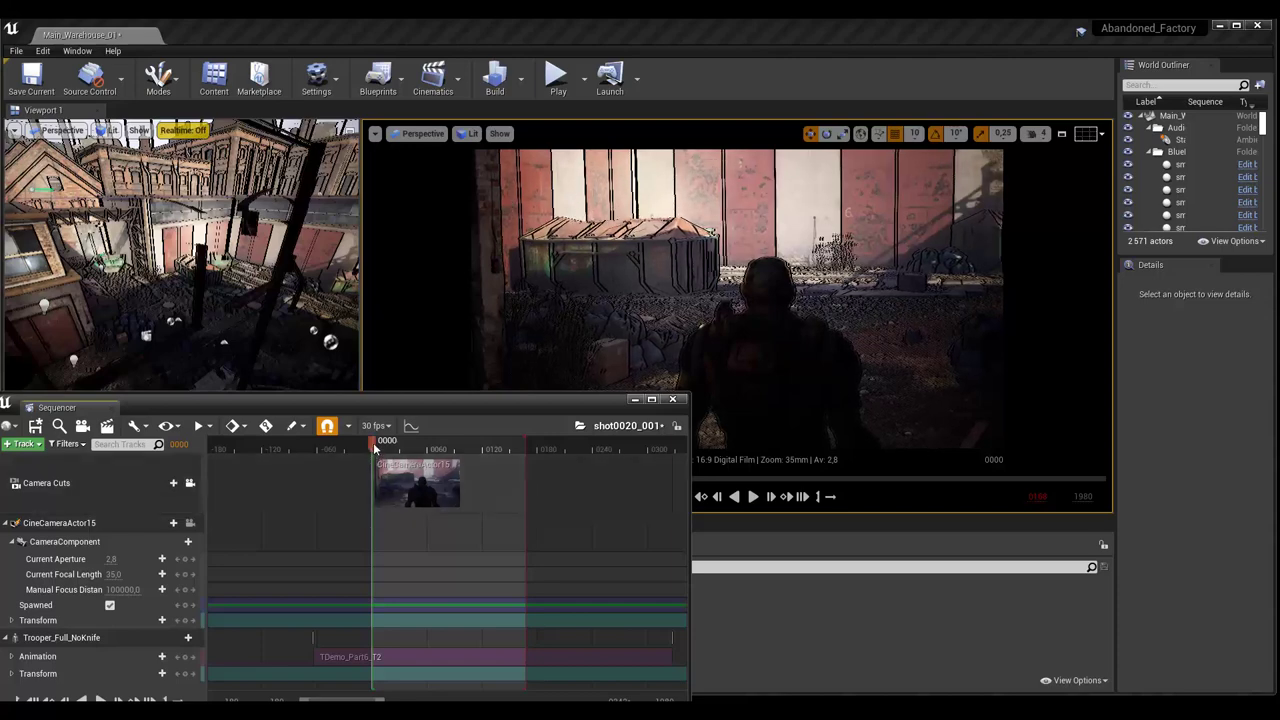
drag(376, 449, 413, 457)
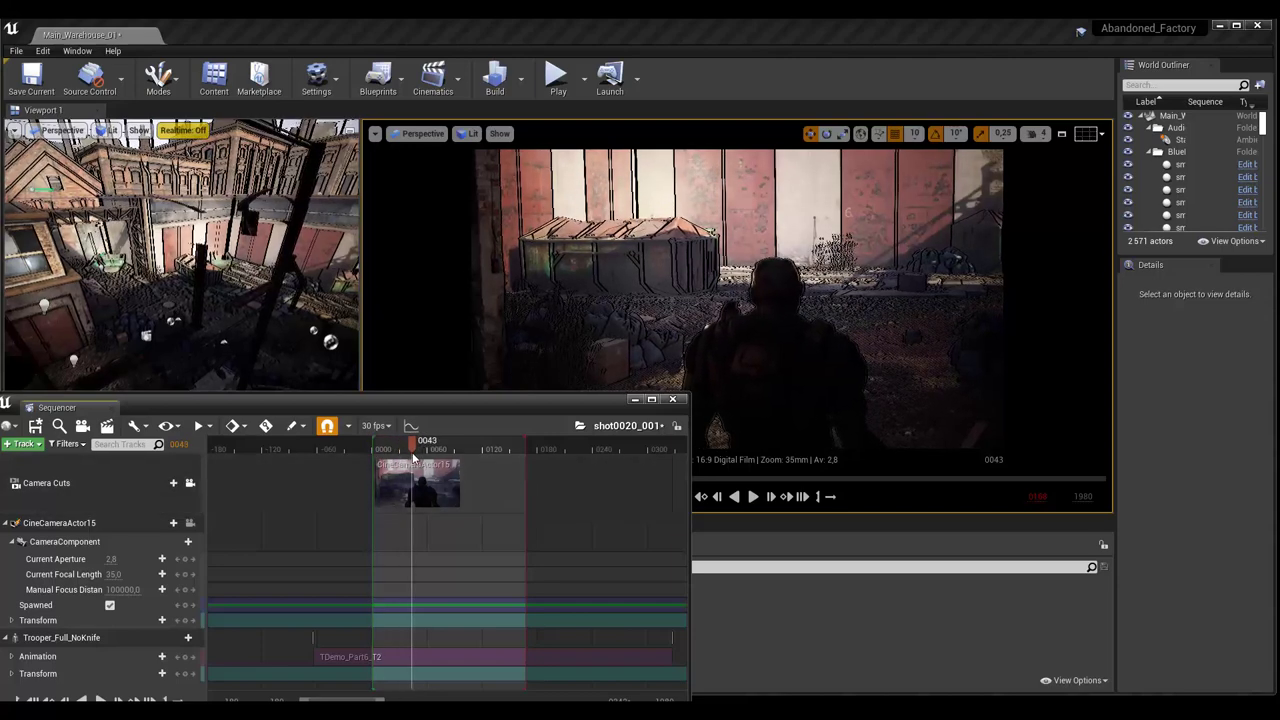
right_click(411, 448)
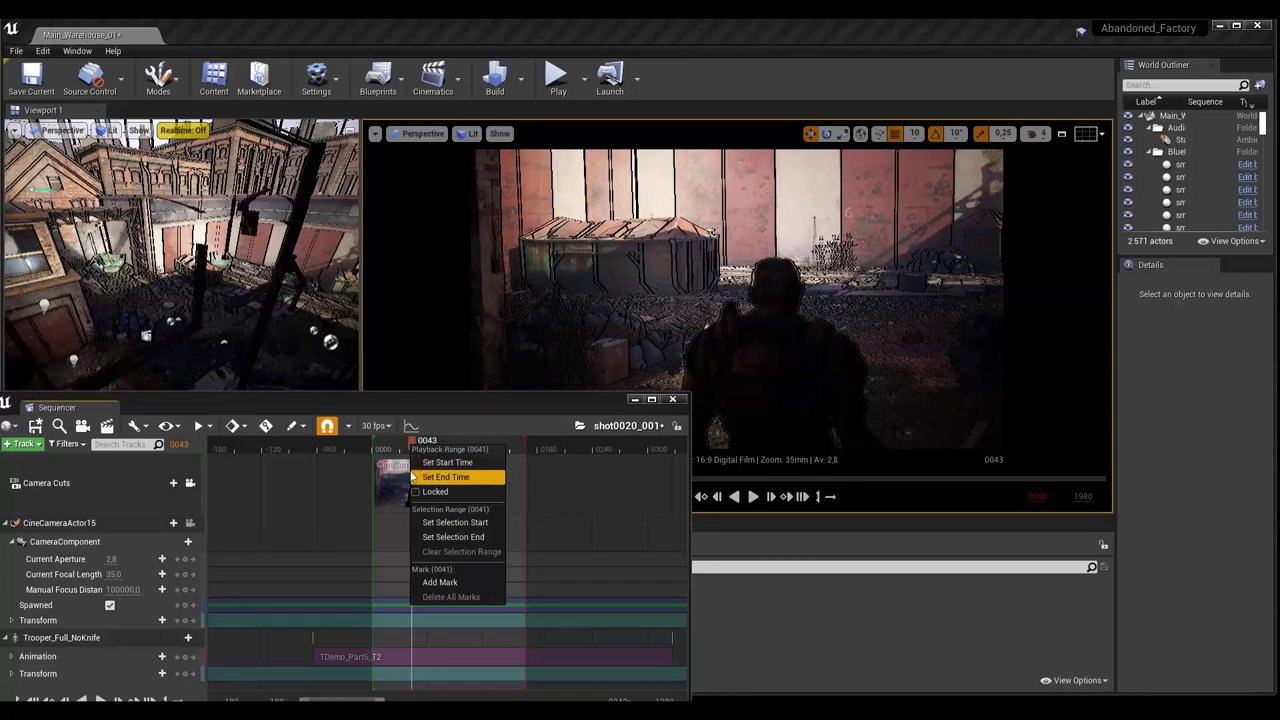
click(411, 446)
mouse_move(411, 447)
mouse_down()
mouse_move(503, 440)
mouse_move(388, 446)
mouse_up()
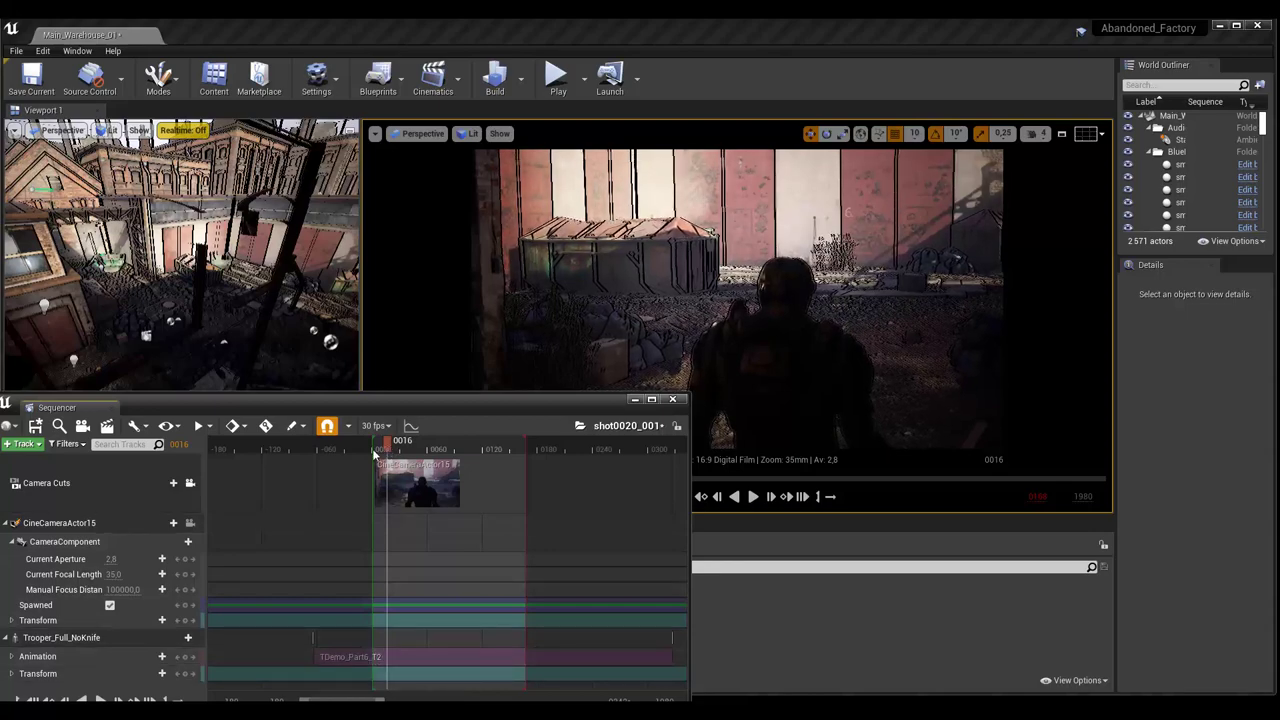
mouse_move(375, 450)
mouse_down()
mouse_move(317, 450)
mouse_move(296, 473)
mouse_move(613, 500)
mouse_move(374, 502)
mouse_up()
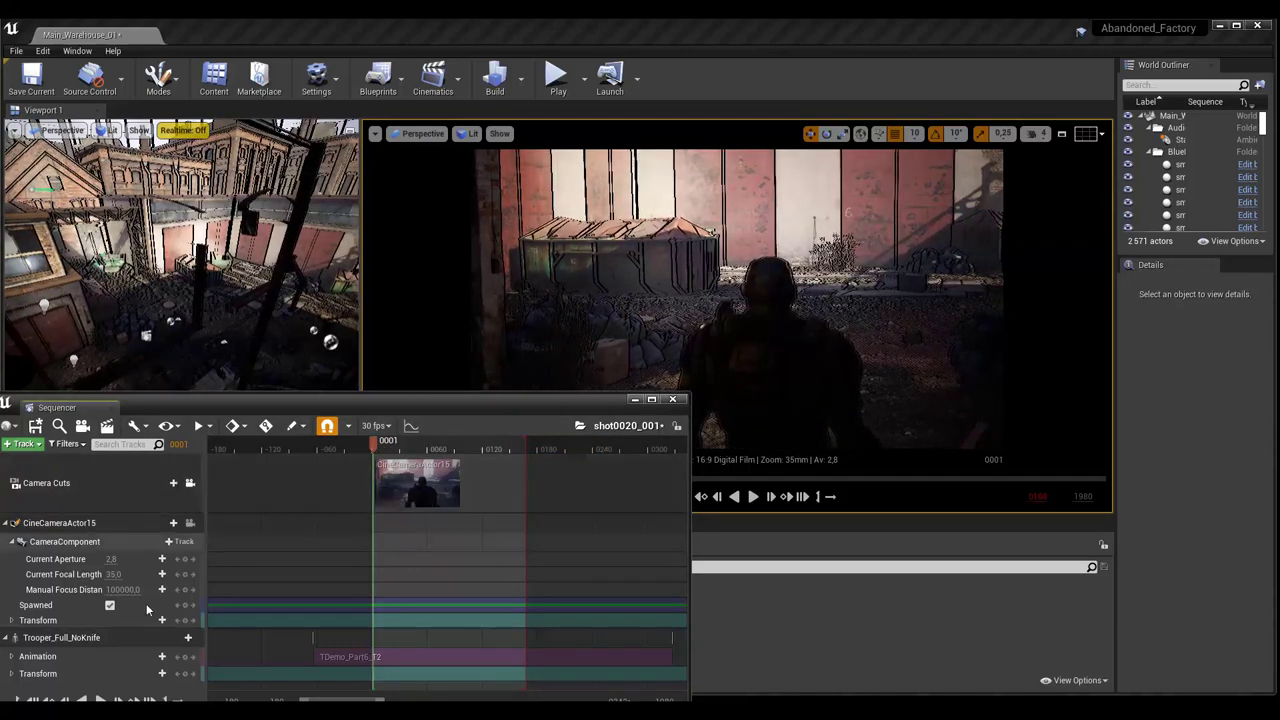
click(11, 657)
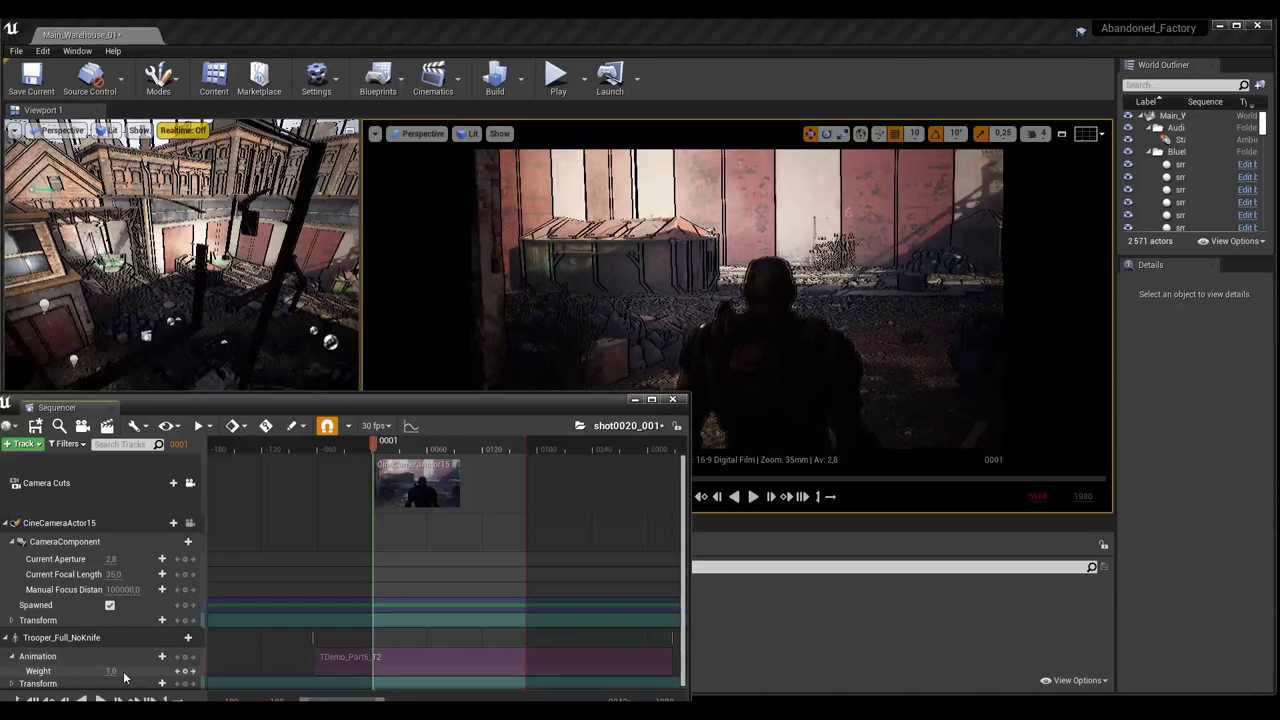
click(12, 657)
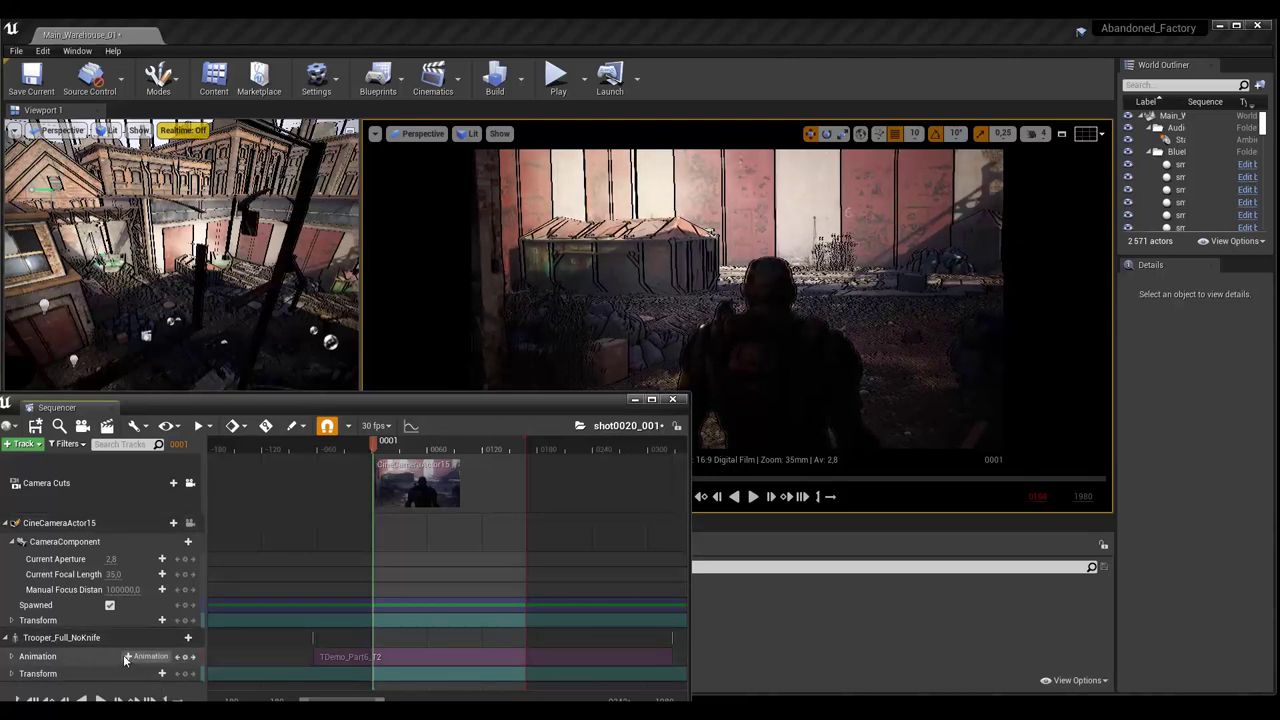
click(125, 657)
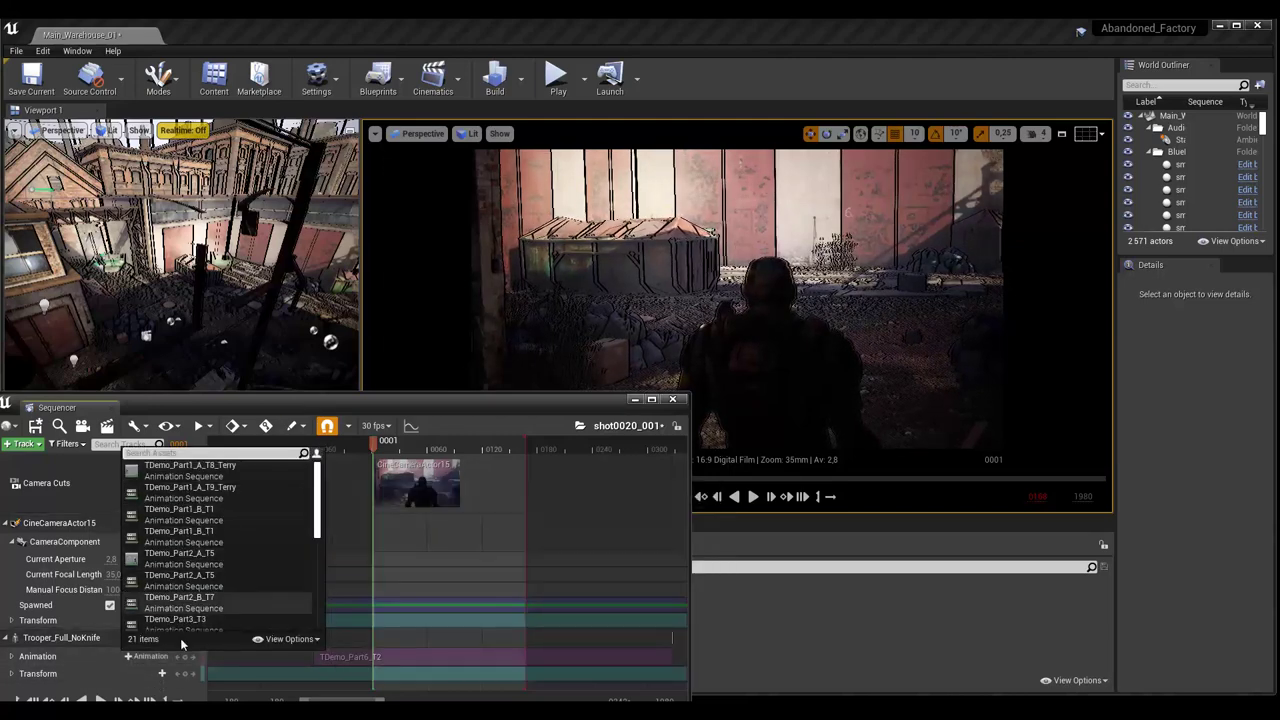
scroll(314, 520, down, 3)
scroll(314, 497, up, 3)
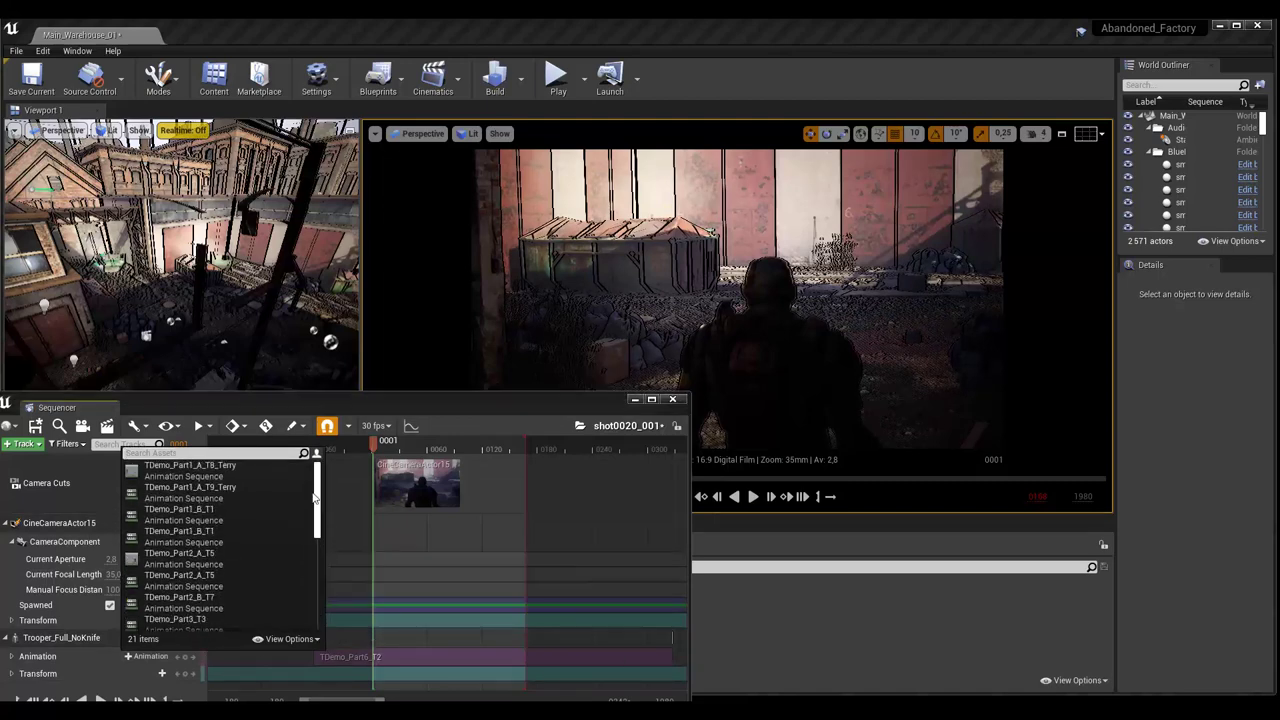
click(84, 638)
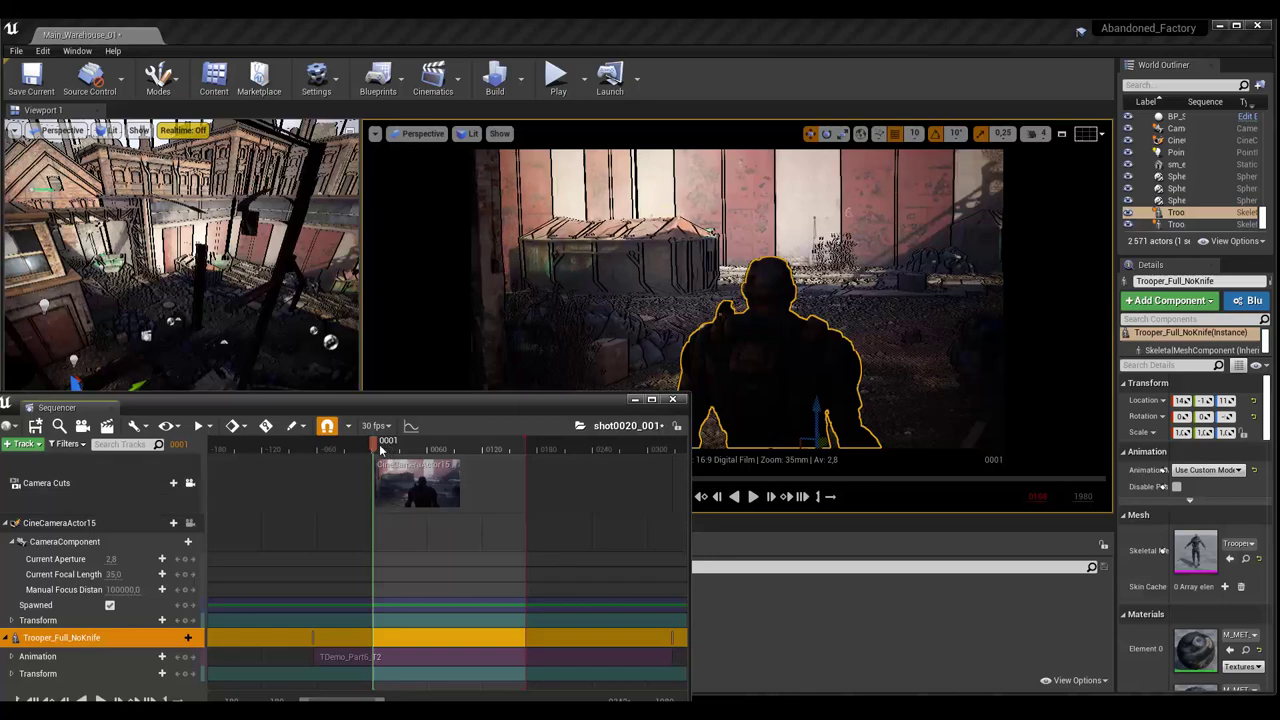
Step: Scrub the trooper's walk around frame 0071, select the Camera Cuts track, and return to the start
drag(375, 447, 503, 451)
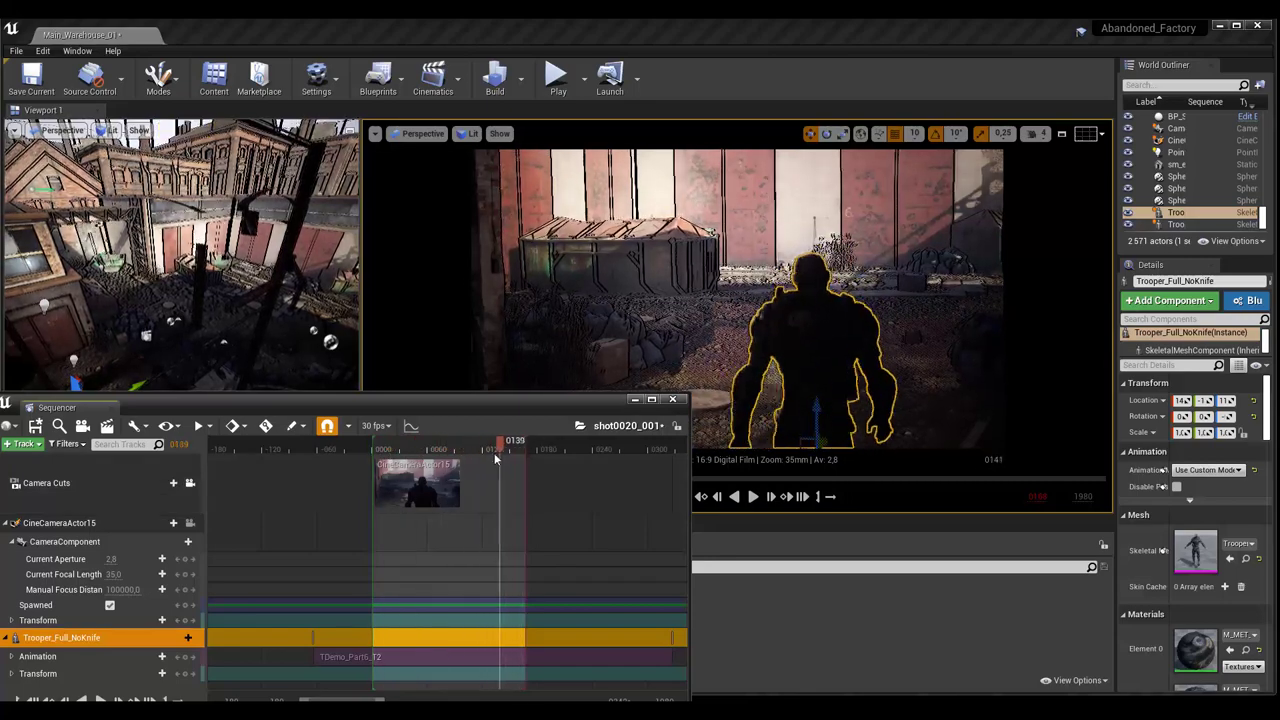
mouse_move(503, 451)
mouse_down()
mouse_move(437, 447)
mouse_move(508, 455)
mouse_move(466, 455)
mouse_up()
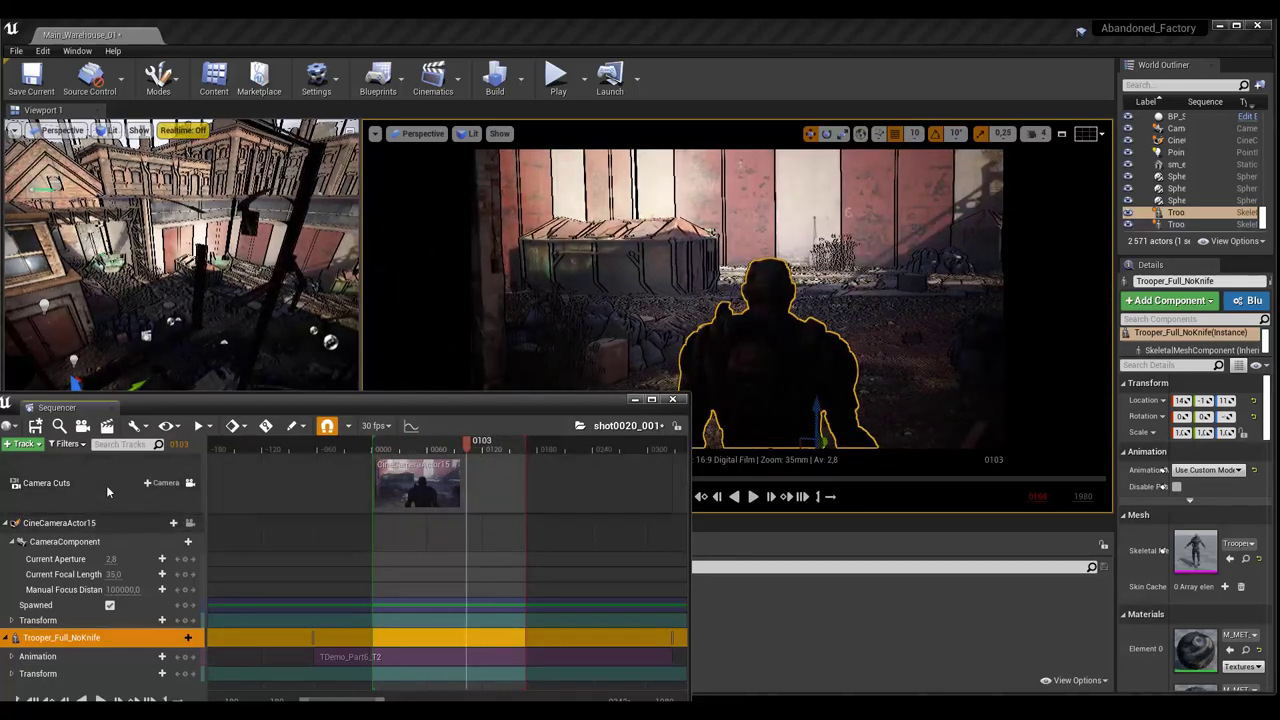
click(106, 485)
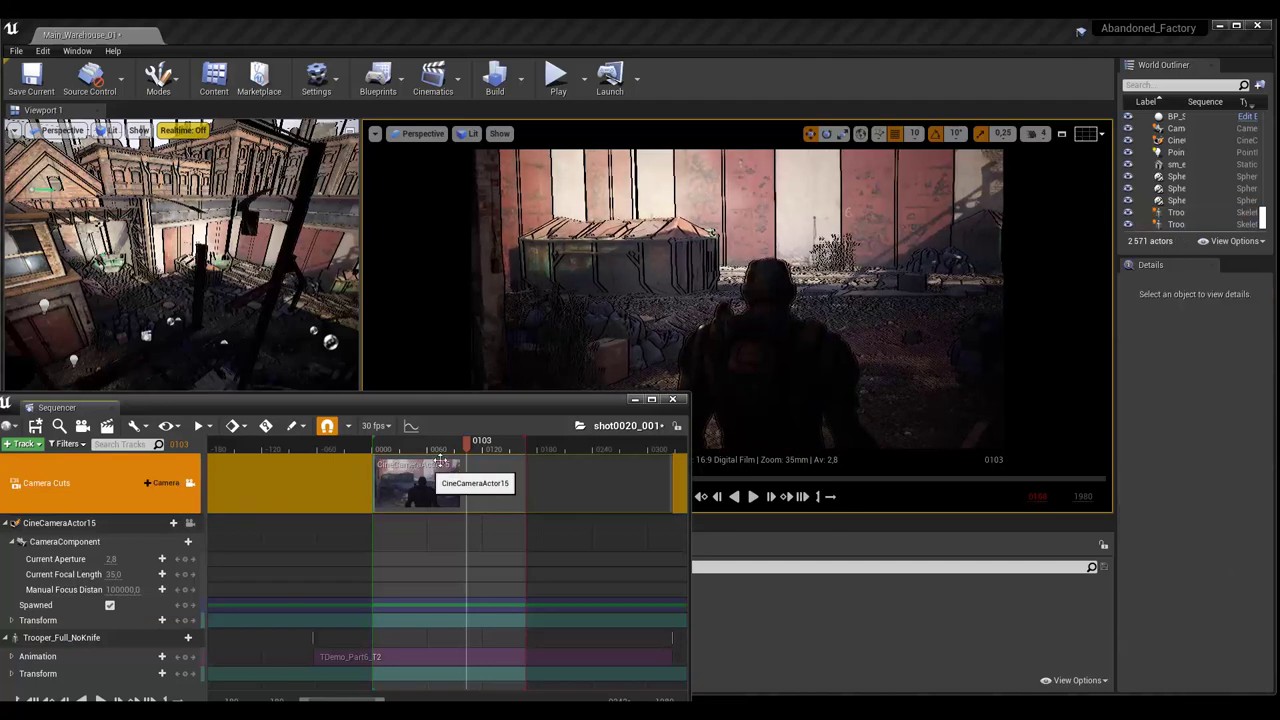
drag(465, 444, 375, 468)
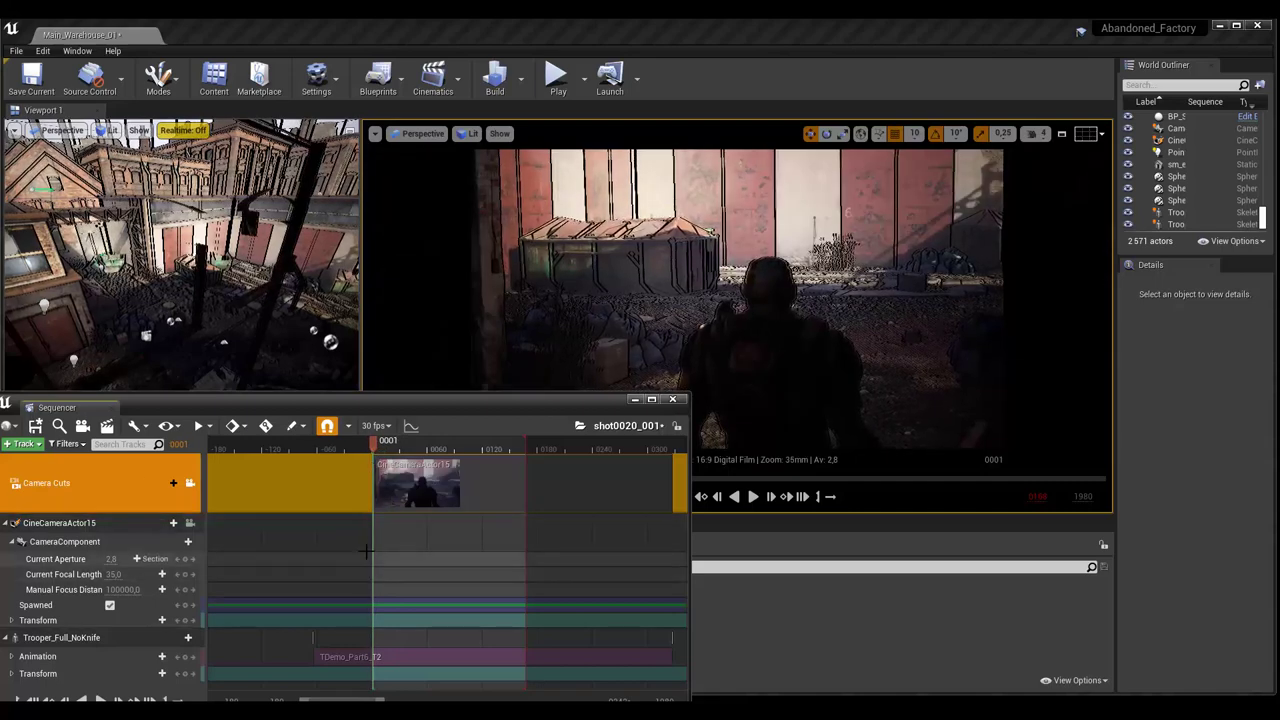
drag(367, 447, 372, 449)
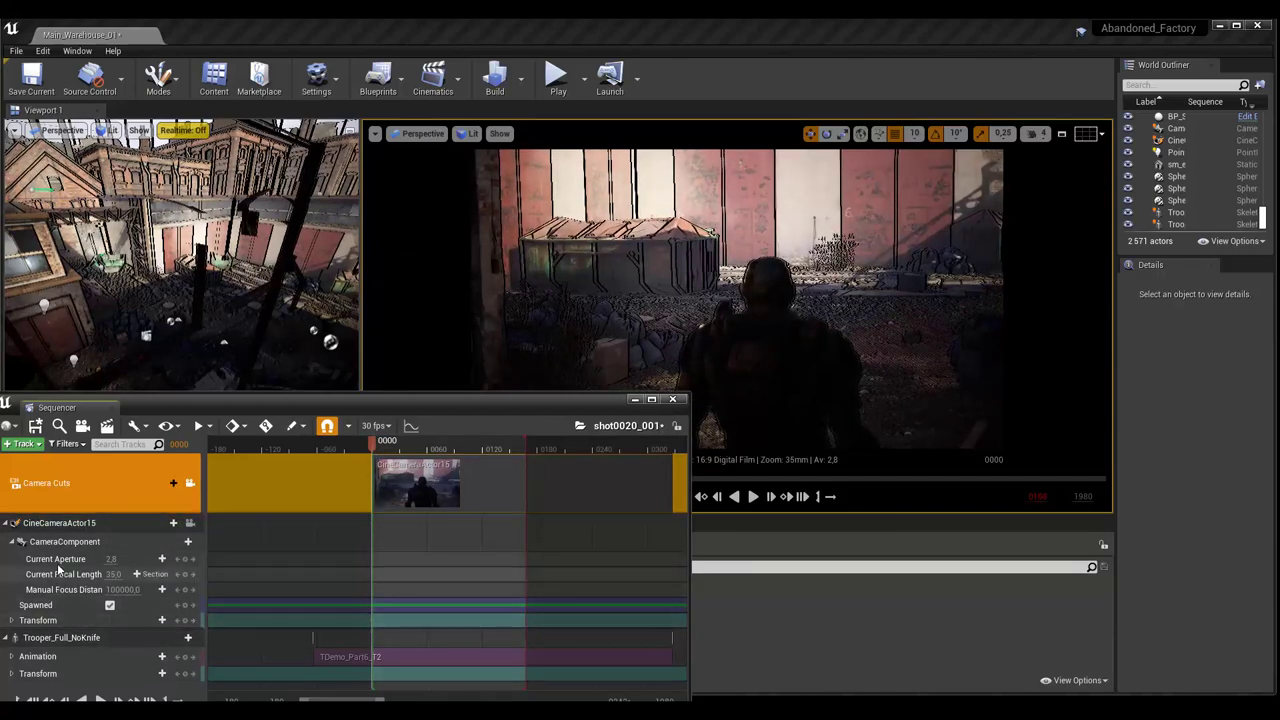
Step: Expand CineCameraActor15's Transform track and show its CameraComponent settings: 35.0 focal length, 2.8 aperture
click(11, 621)
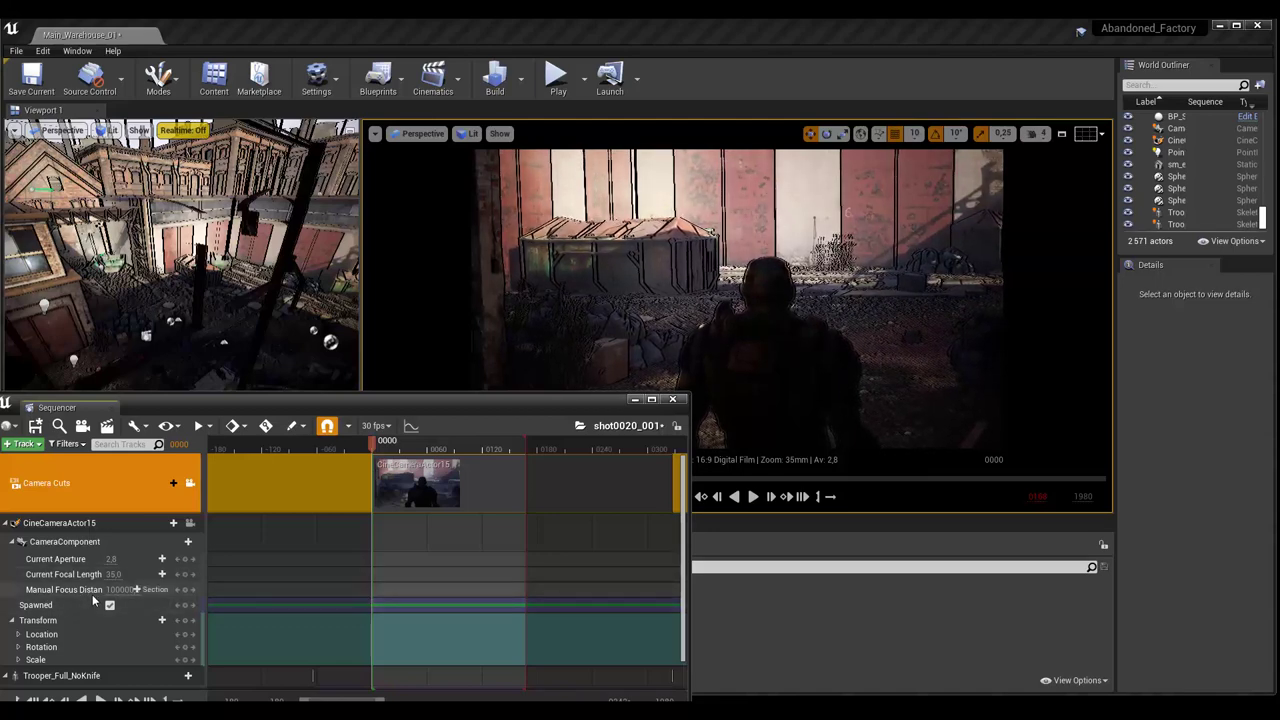
mouse_move(518, 406)
mouse_down()
mouse_move(541, 386)
mouse_move(535, 403)
mouse_up()
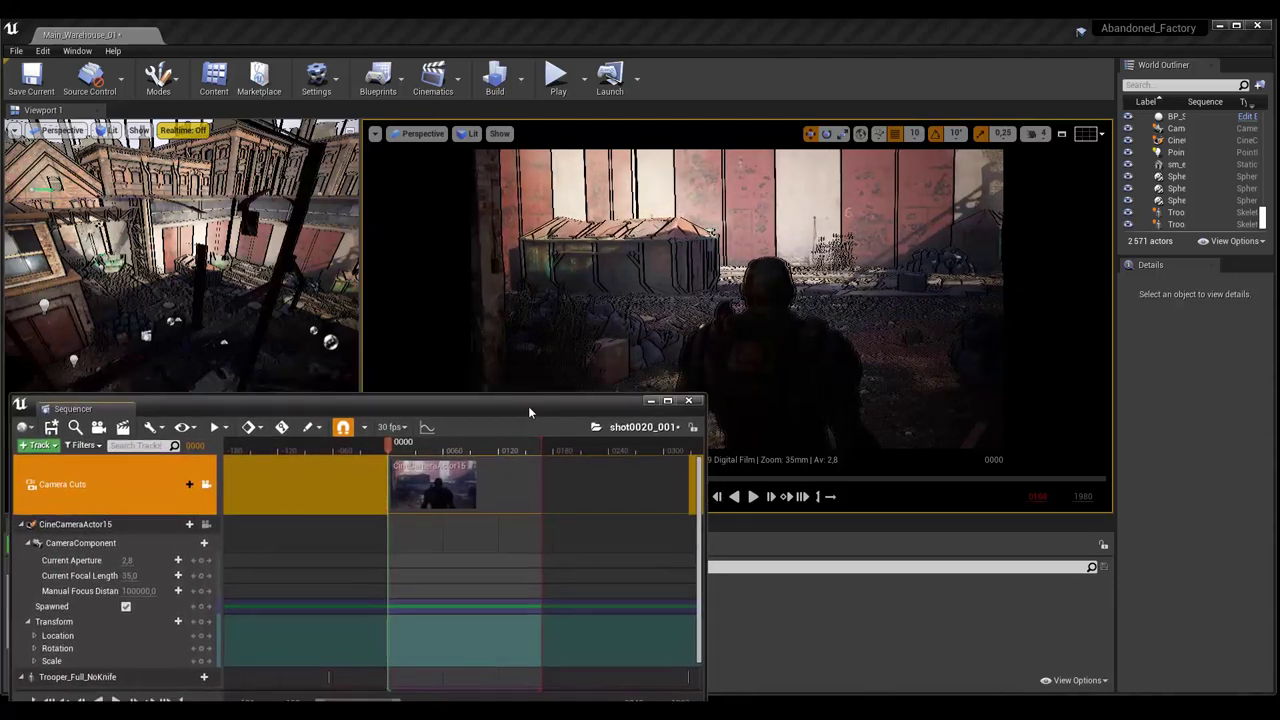
click(110, 543)
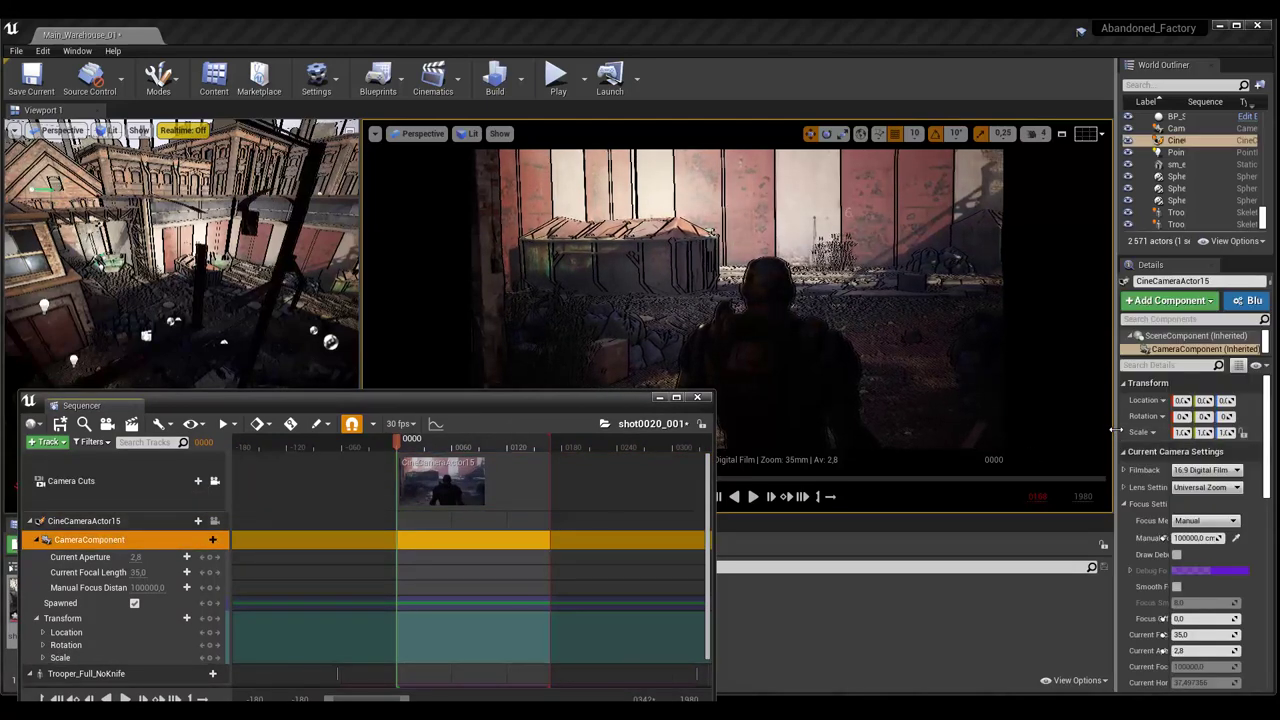
Step: Sample a 252.9 manual focus distance from the trooper, then key focus and transform at frame 0000
drag(1117, 432, 958, 437)
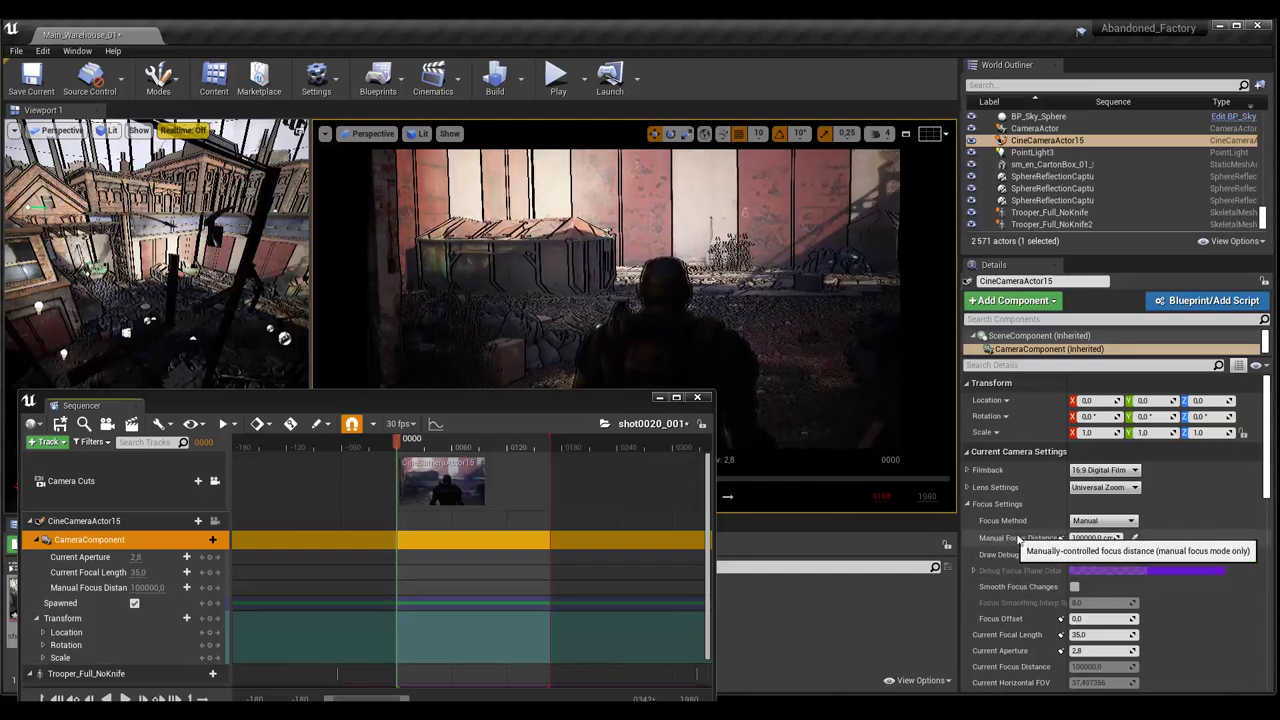
click(1132, 538)
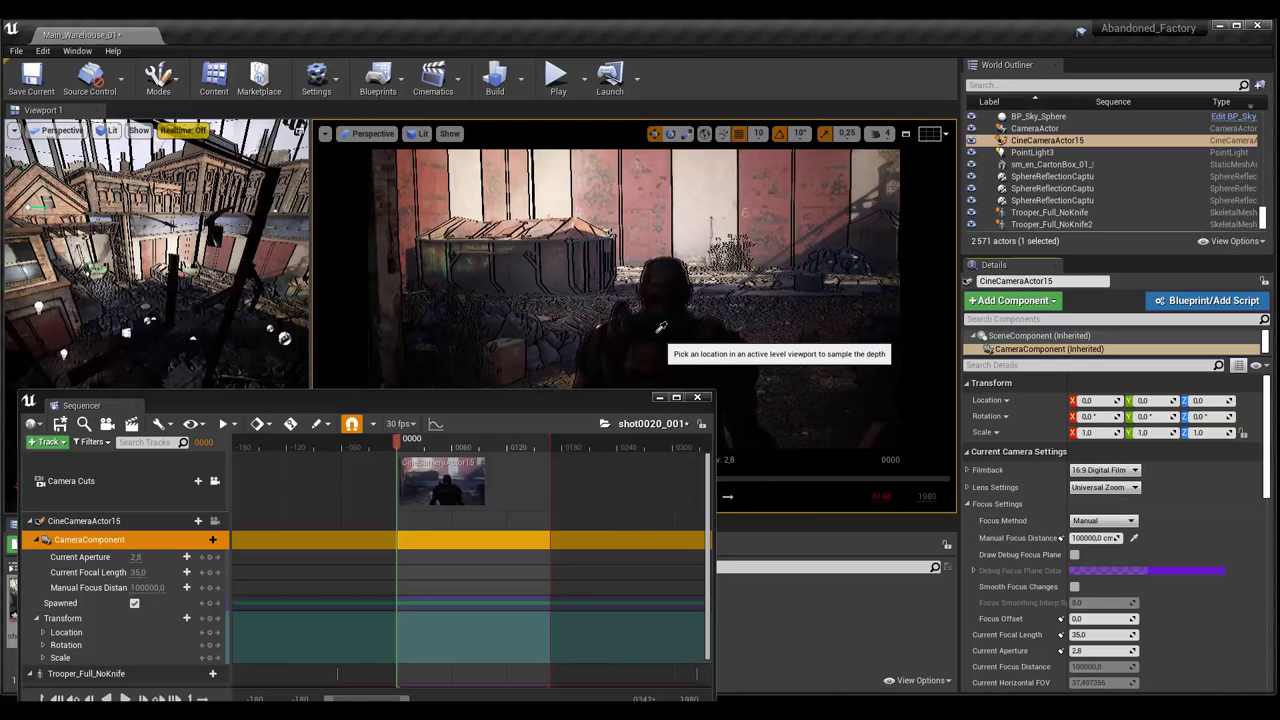
click(665, 332)
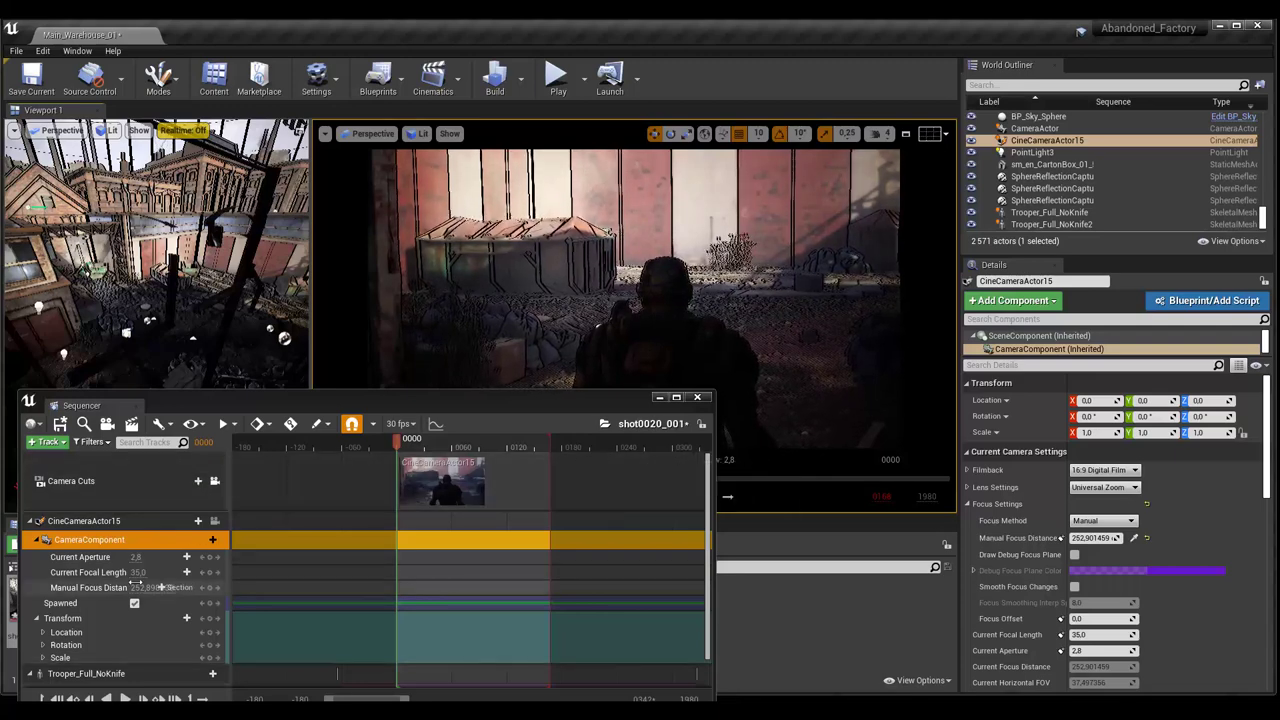
click(210, 590)
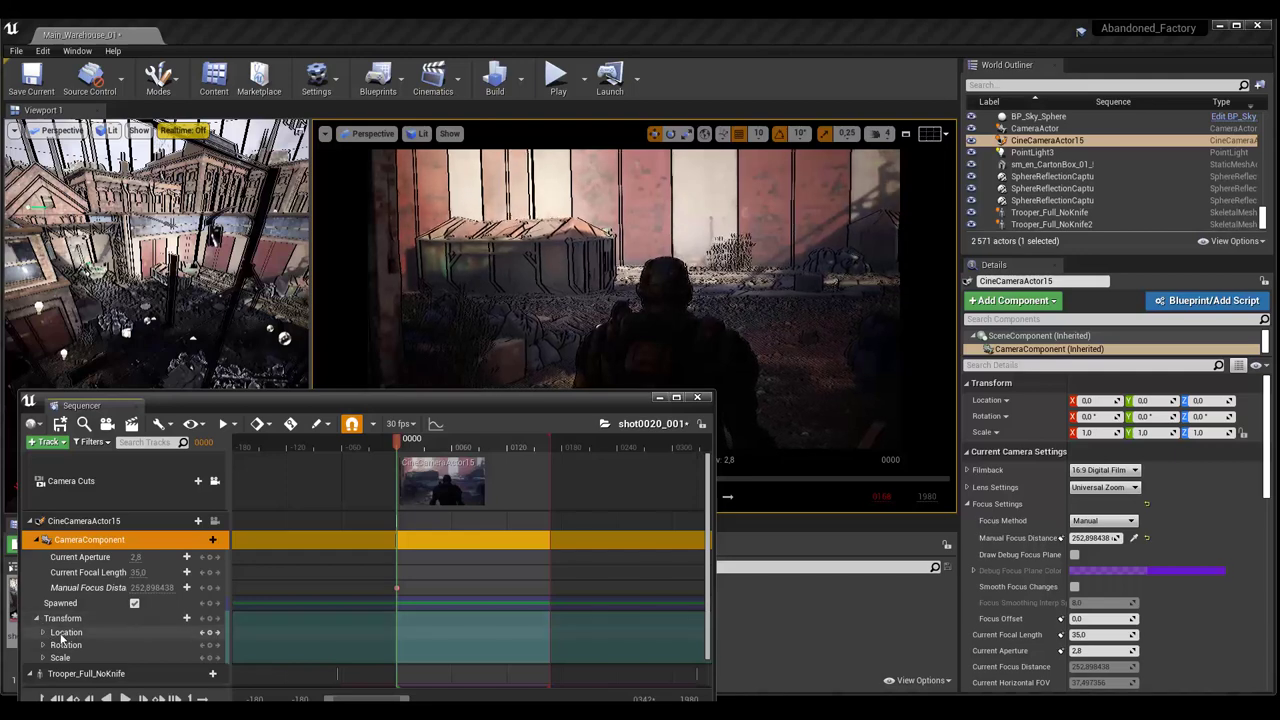
click(211, 620)
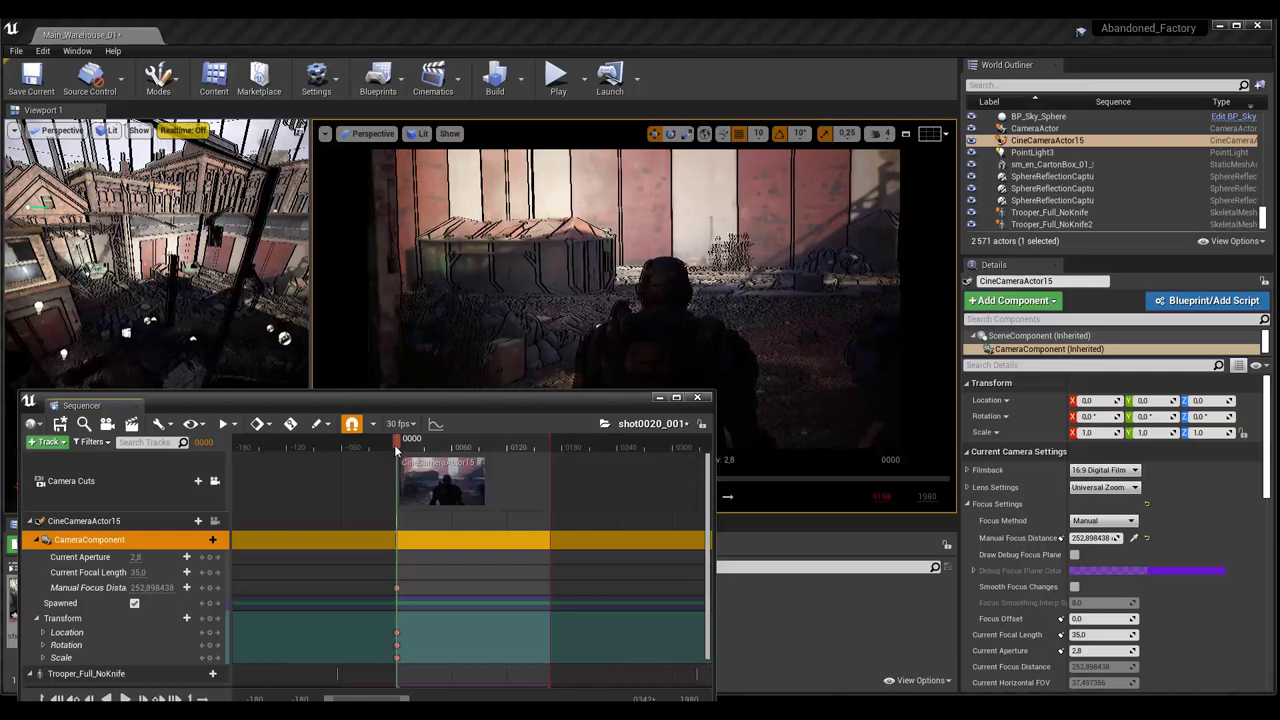
Step: Scrub through the shot to preview it, then return to frame 0000
drag(397, 452, 400, 452)
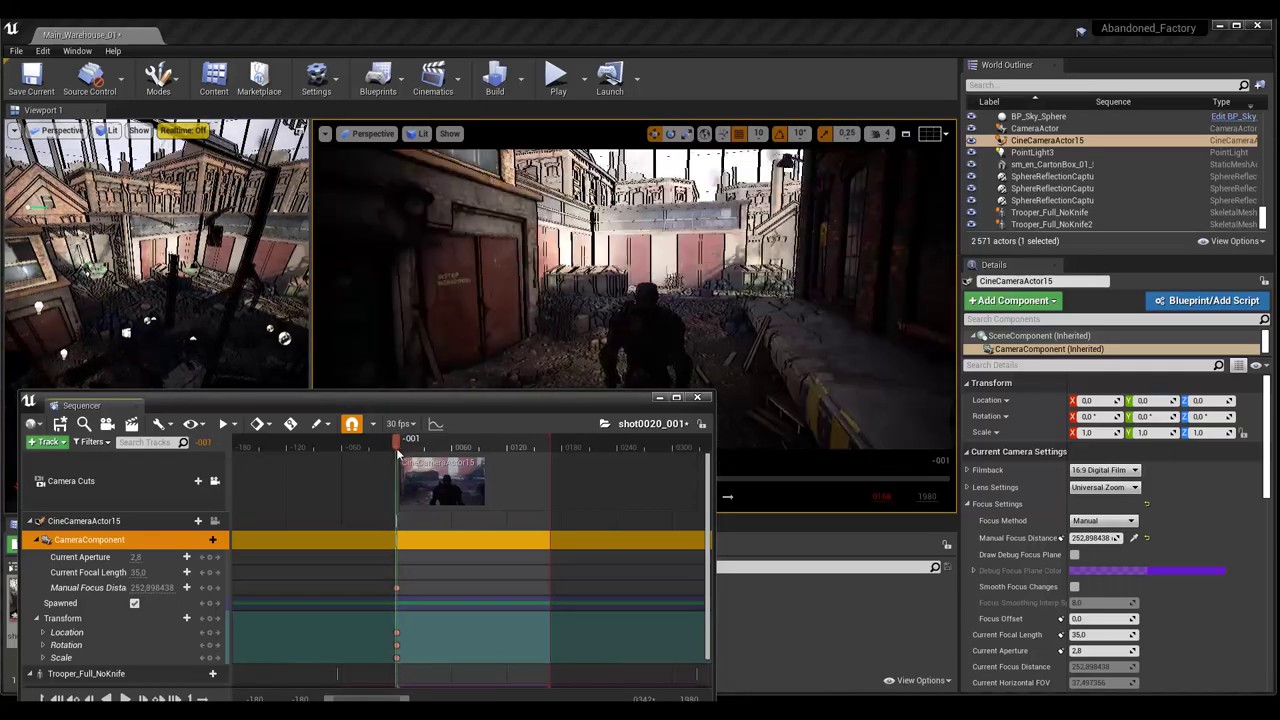
drag(400, 452, 445, 463)
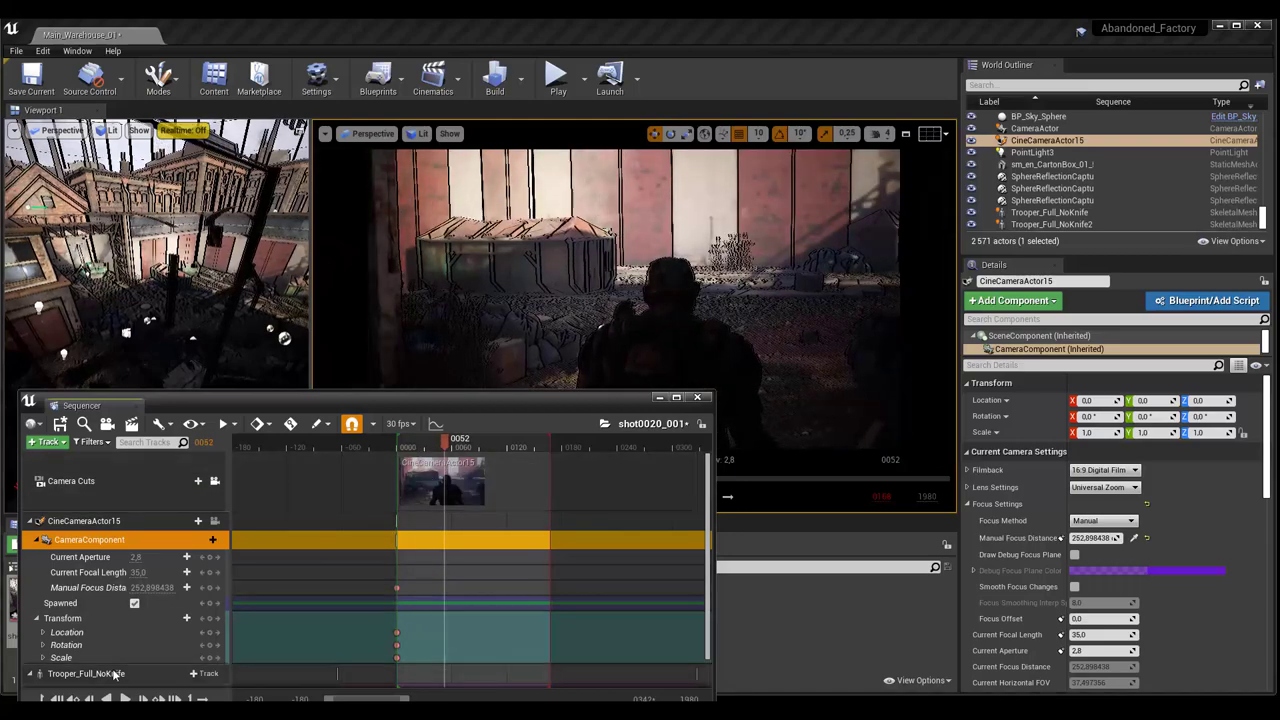
click(73, 699)
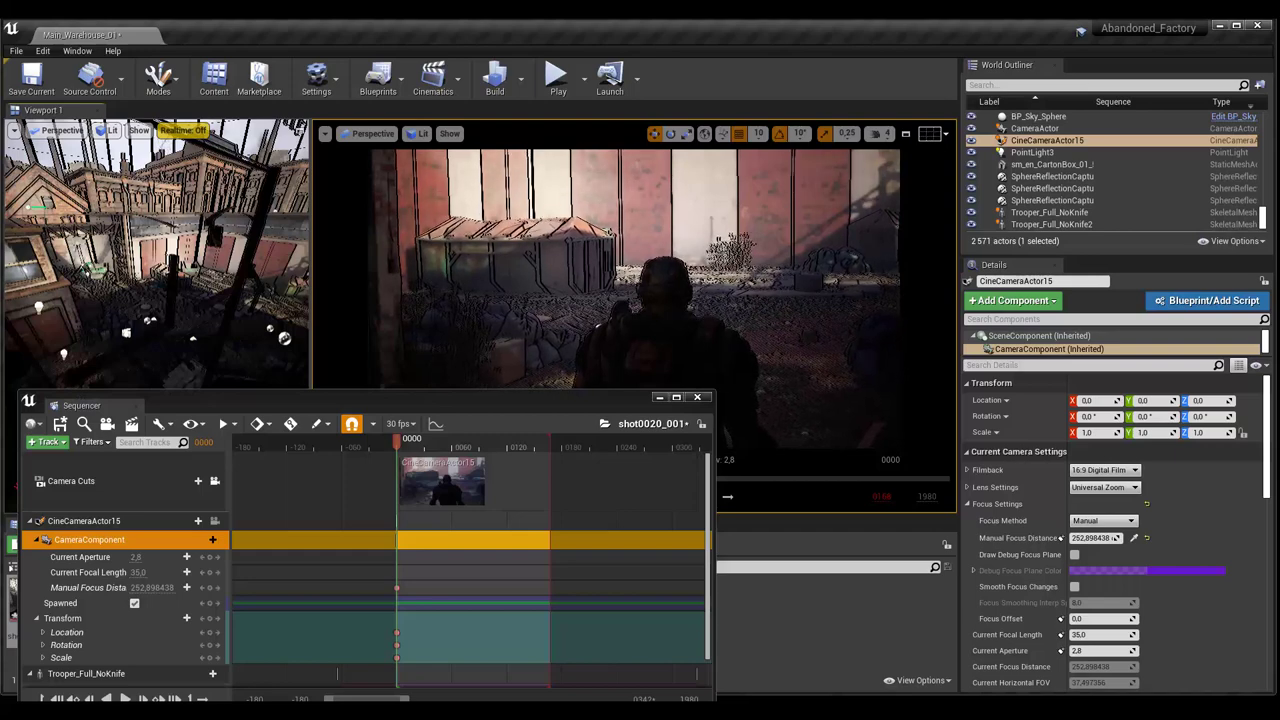
Step: Pilot CineCameraActor15 in the viewport and fly it forward toward the trooper
click(122, 522)
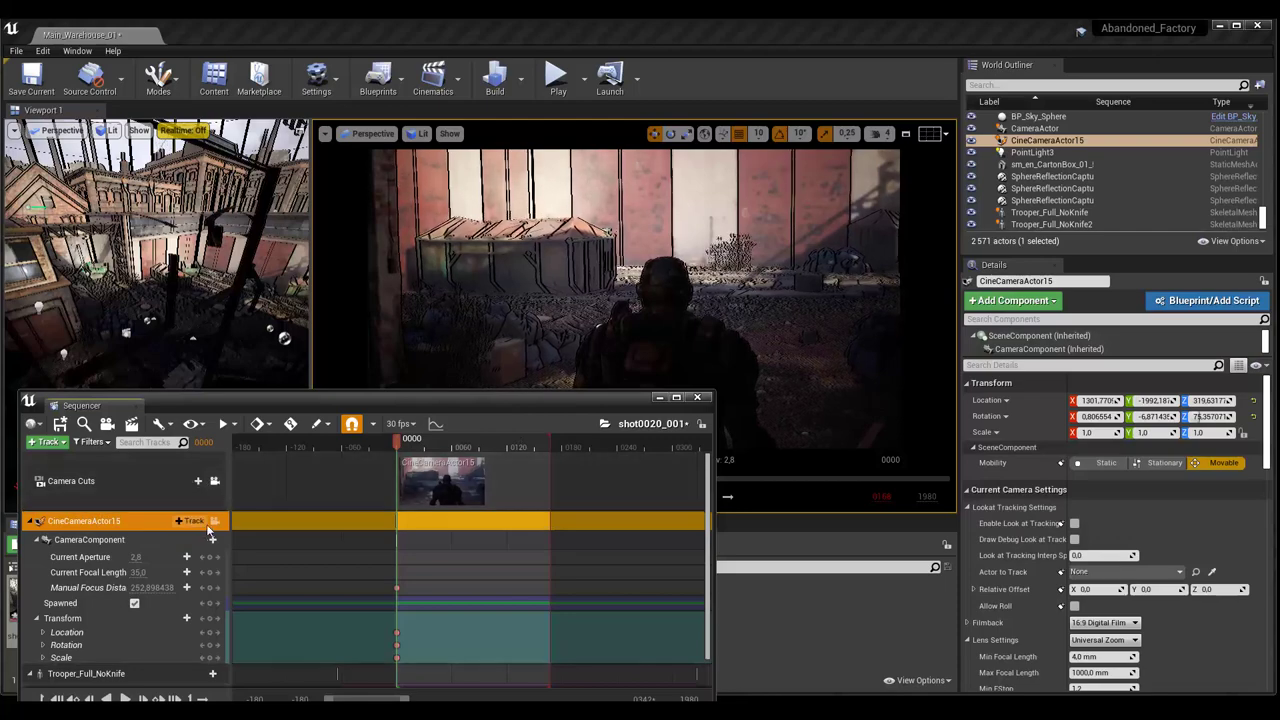
click(214, 521)
right_drag(600, 300, 634, 300)
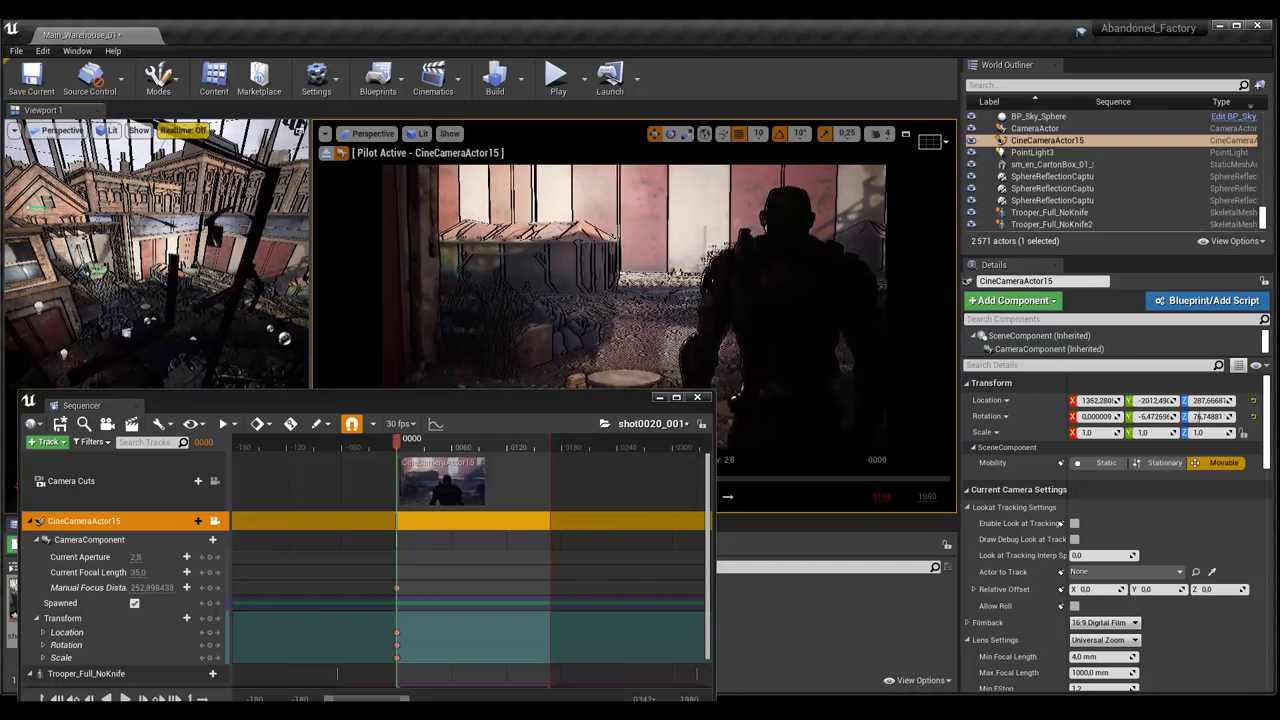
Step: Frame Trooper_Full_NoKnife in the piloted camera, fly closer, and return to frame 0000
click(790, 300)
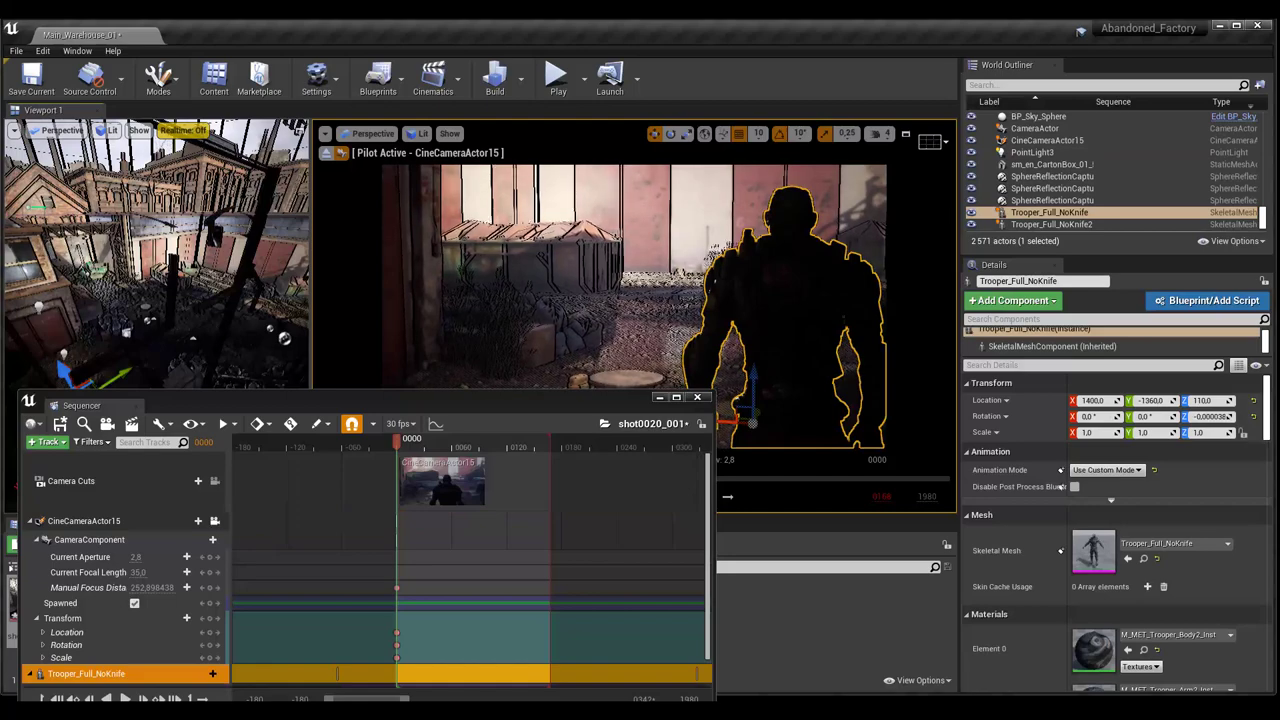
key(f)
right_drag(645, 320, 645, 320)
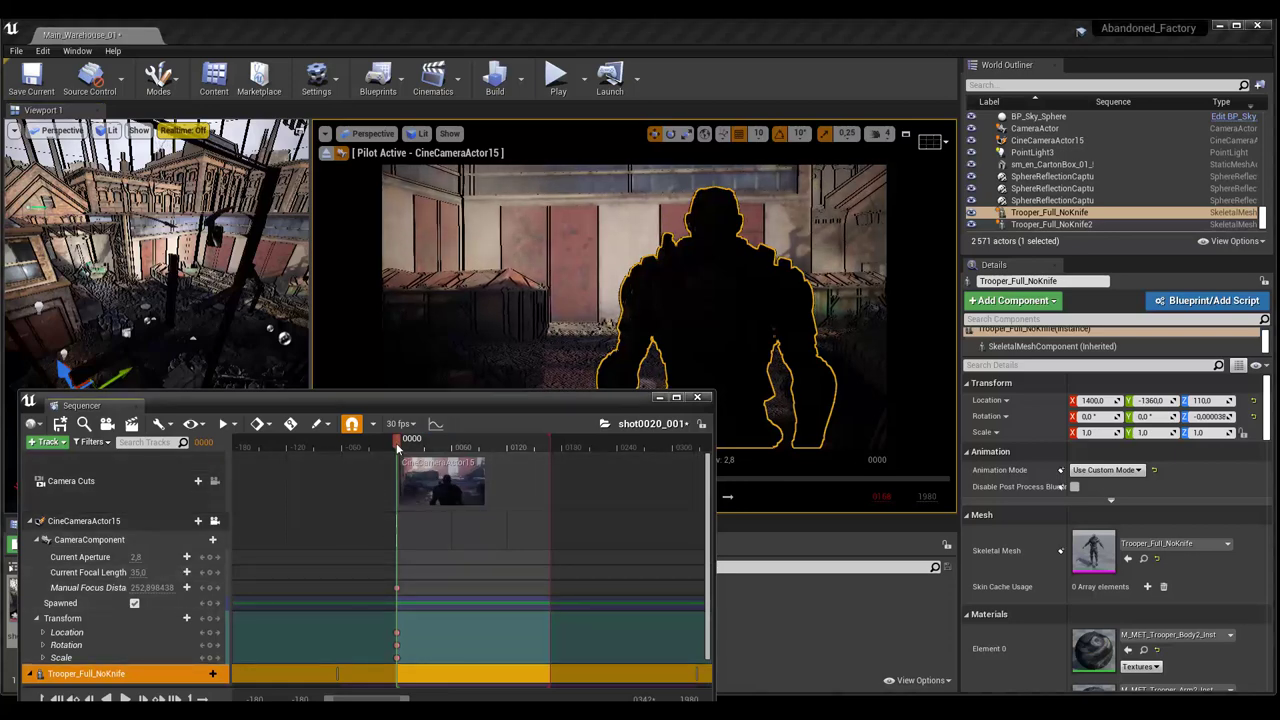
drag(403, 450, 403, 456)
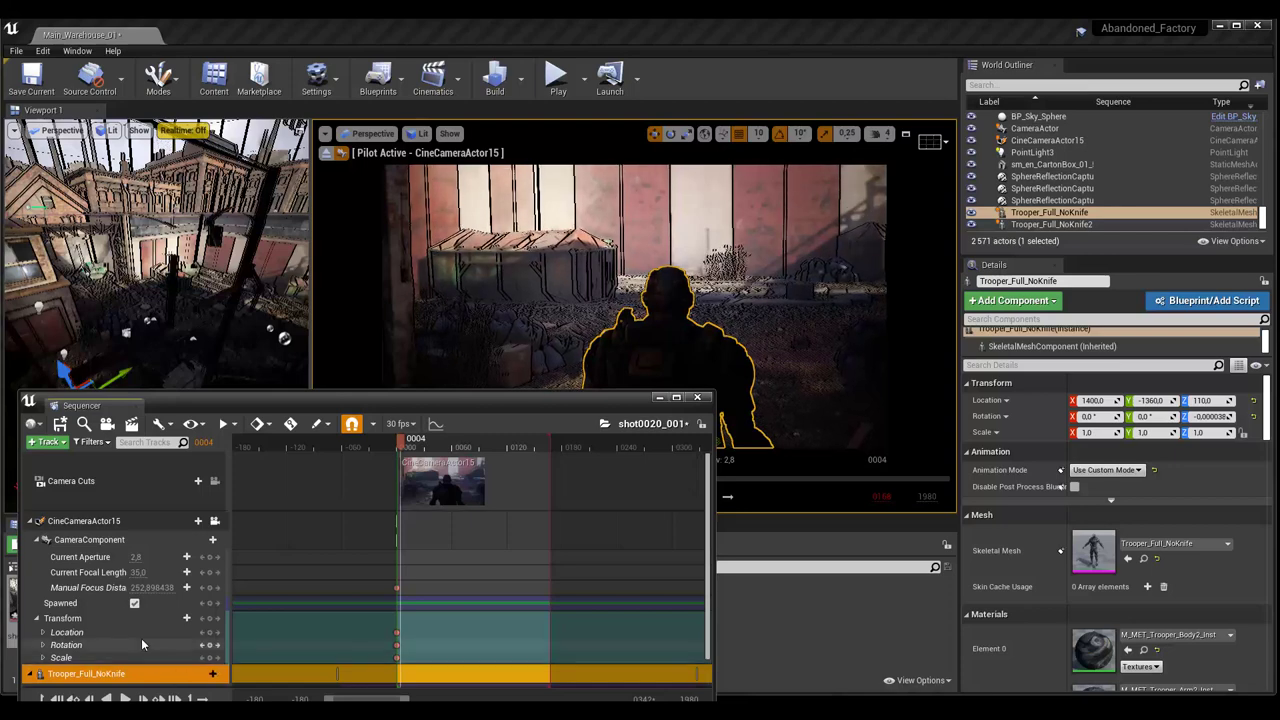
click(89, 539)
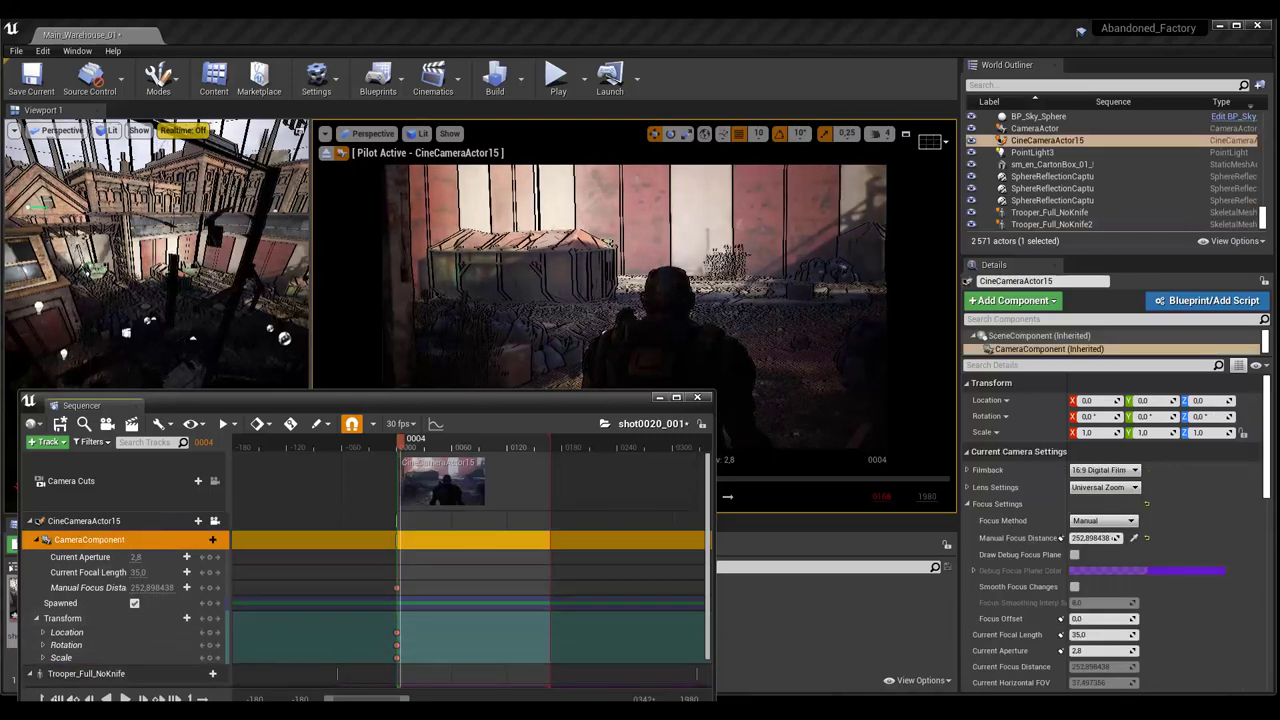
key(Up)
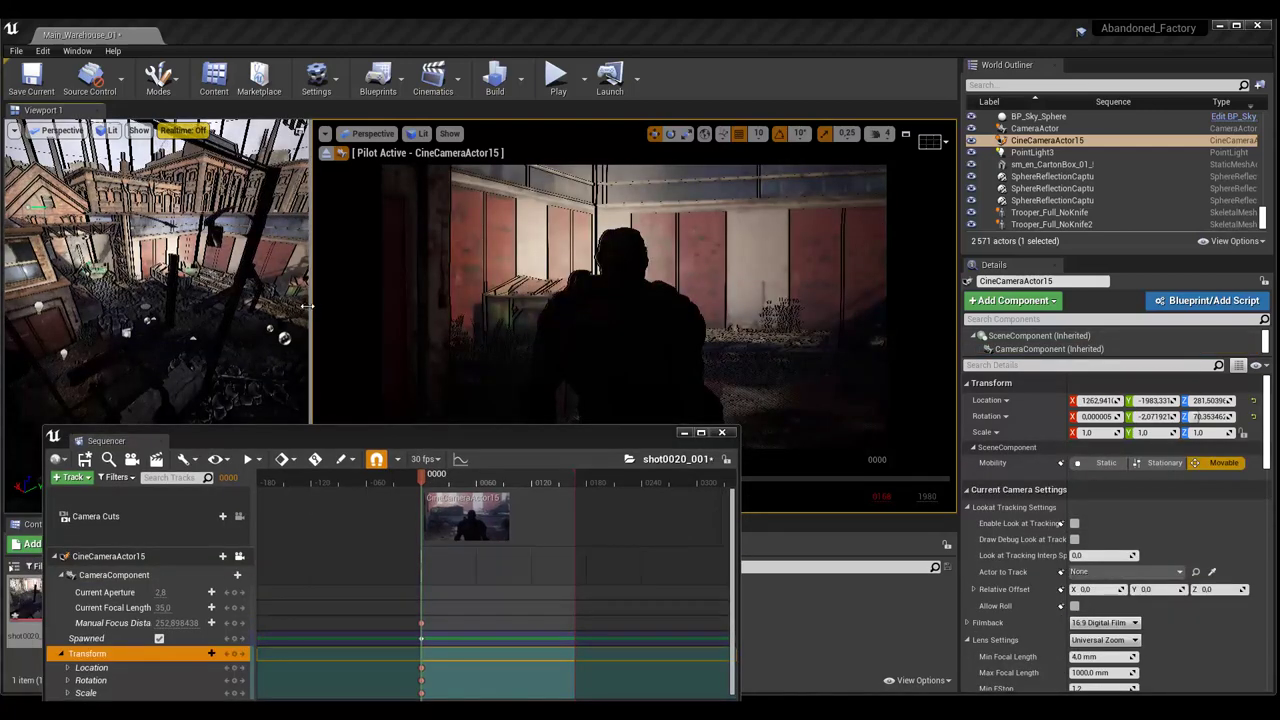
Step: Widen the overview viewport and reposition it to show the warehouse
click(850, 250)
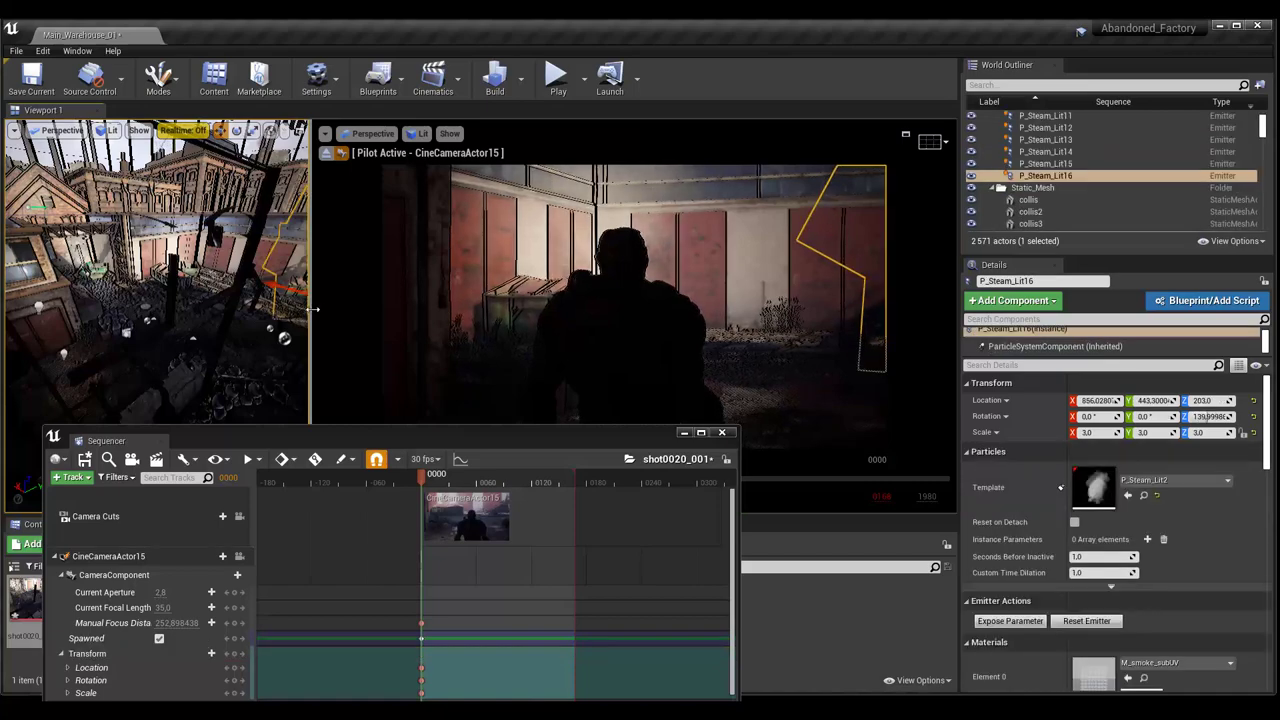
drag(446, 318, 508, 320)
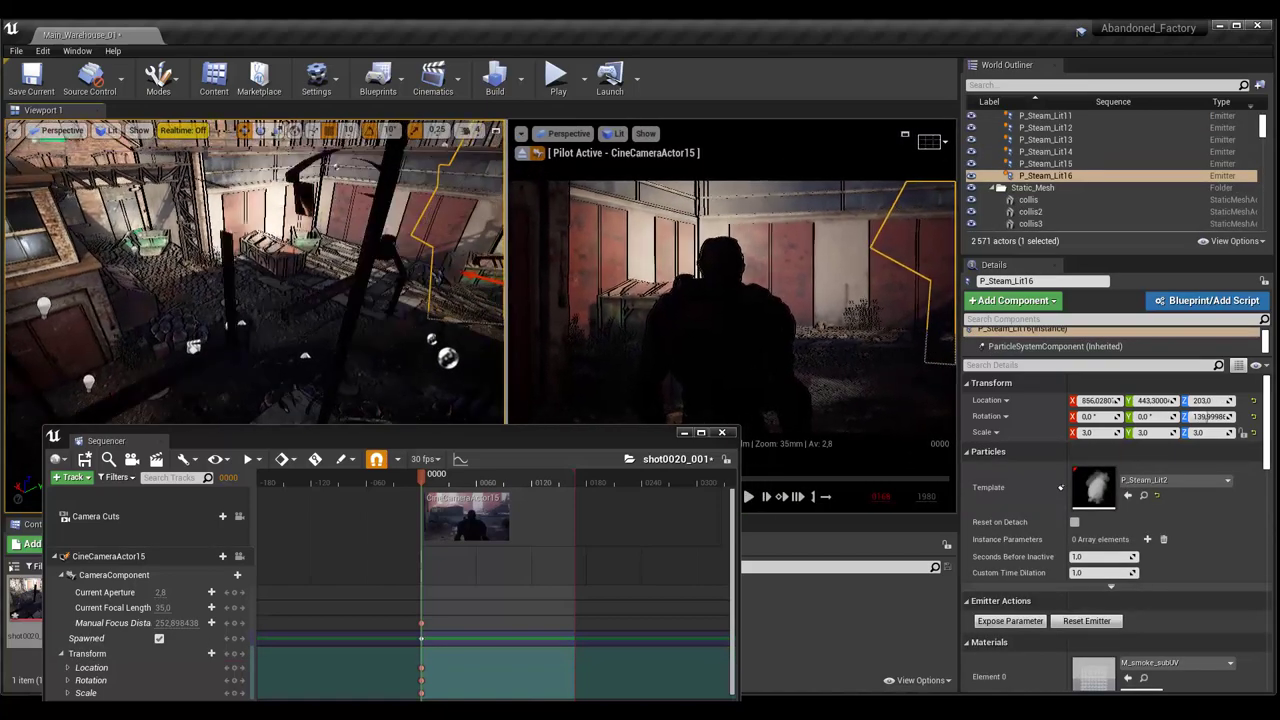
right_drag(300, 330, 372, 318)
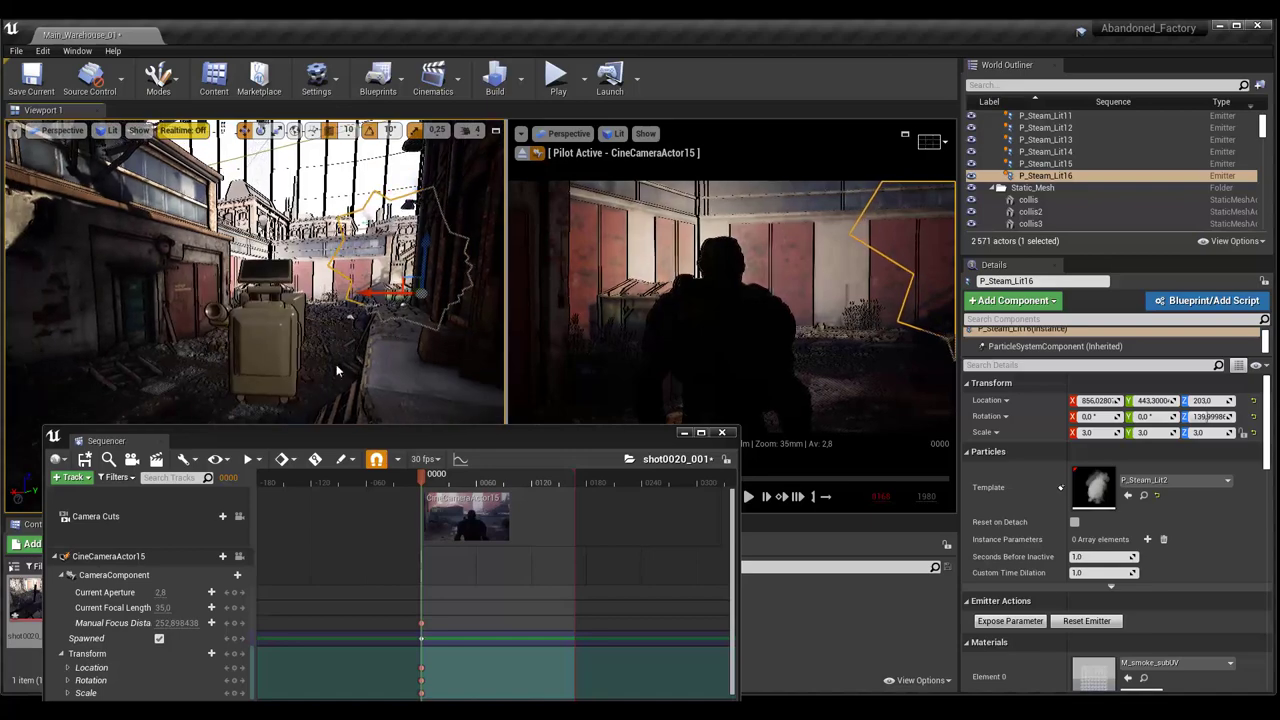
Step: Select CineCameraActor15 and drag it up, right, then lower toward the trooper for a tighter frame
click(108, 556)
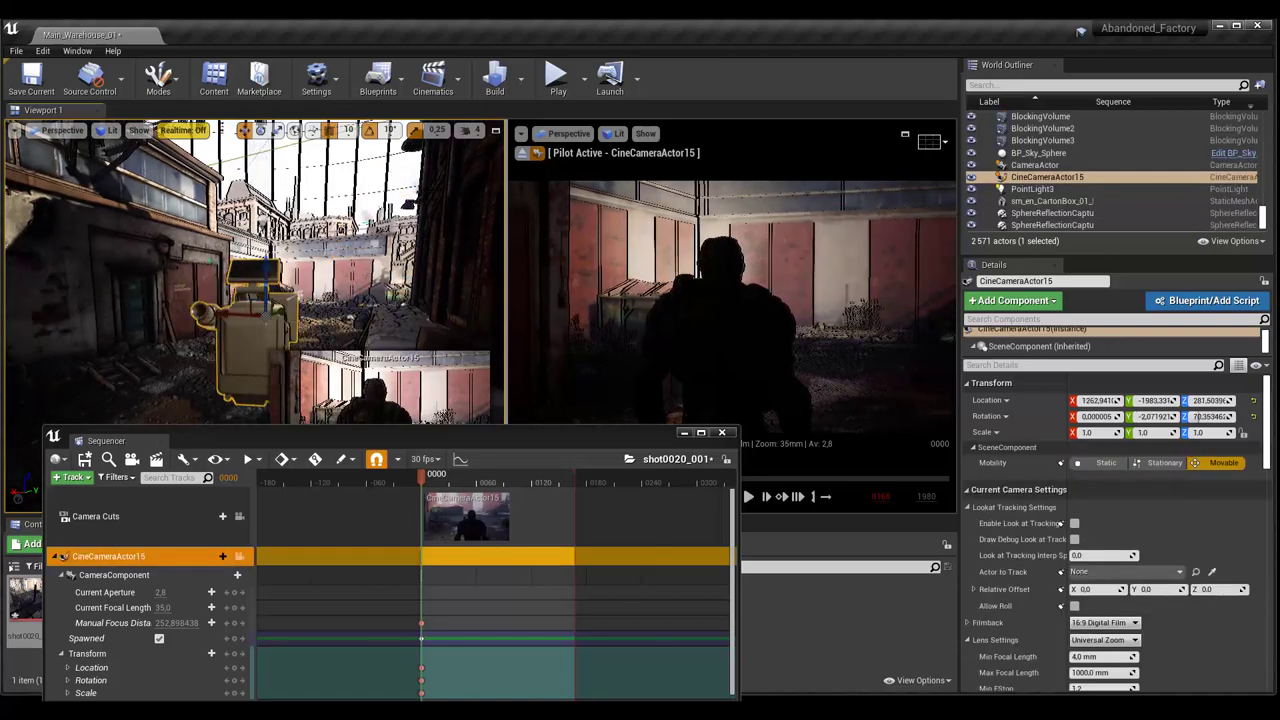
right_drag(370, 318, 372, 364)
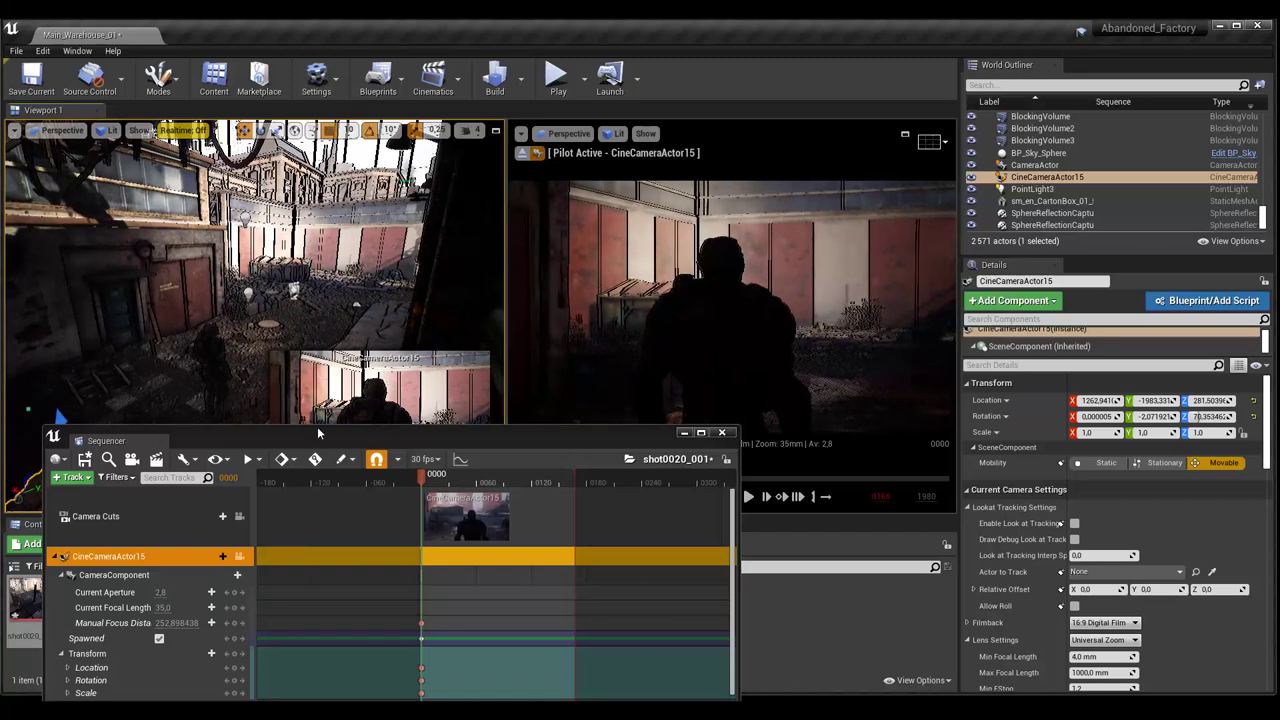
mouse_move(318, 433)
mouse_down()
mouse_move(794, 411)
mouse_move(796, 388)
mouse_up()
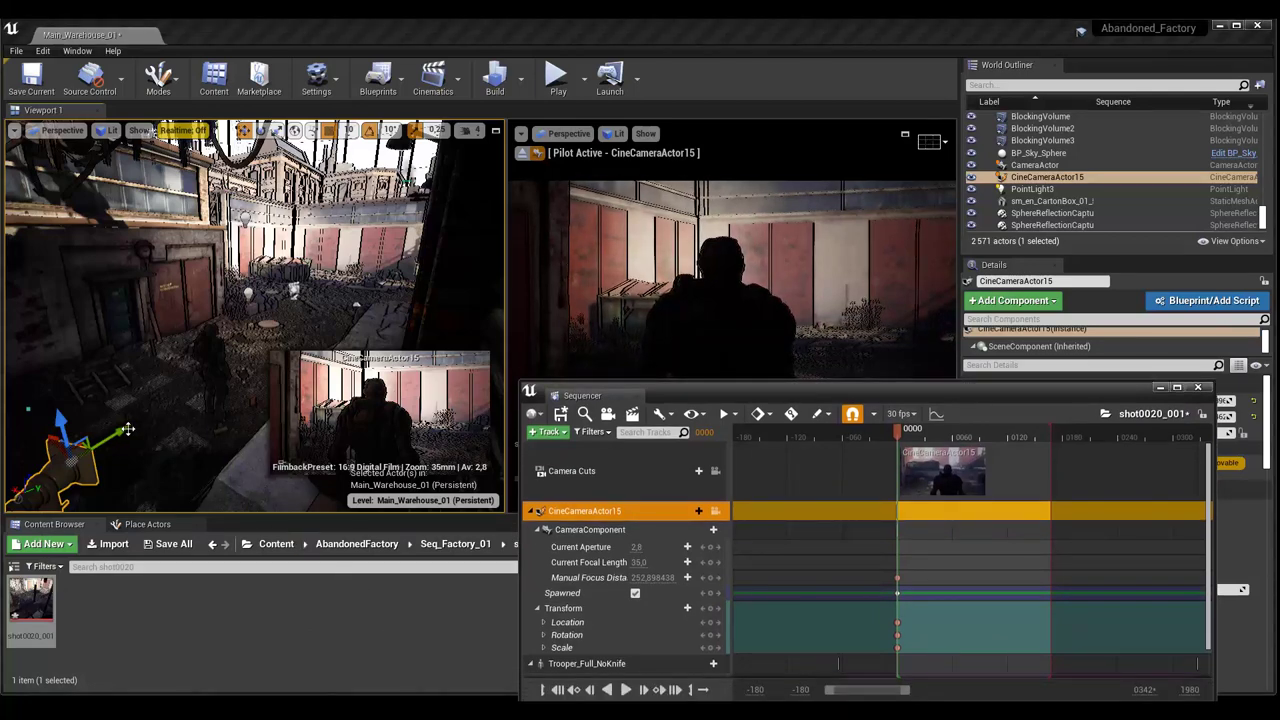
mouse_move(128, 429)
mouse_down()
mouse_move(169, 418)
mouse_move(85, 400)
mouse_up()
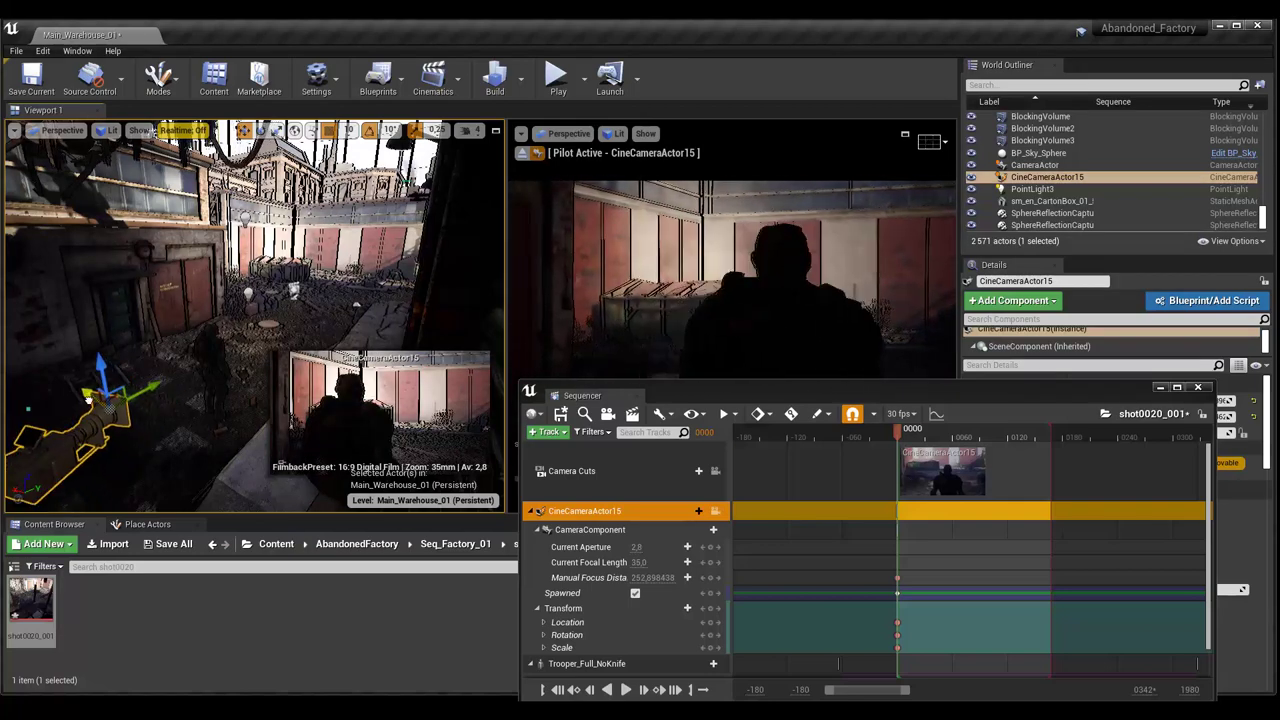
drag(92, 354, 97, 366)
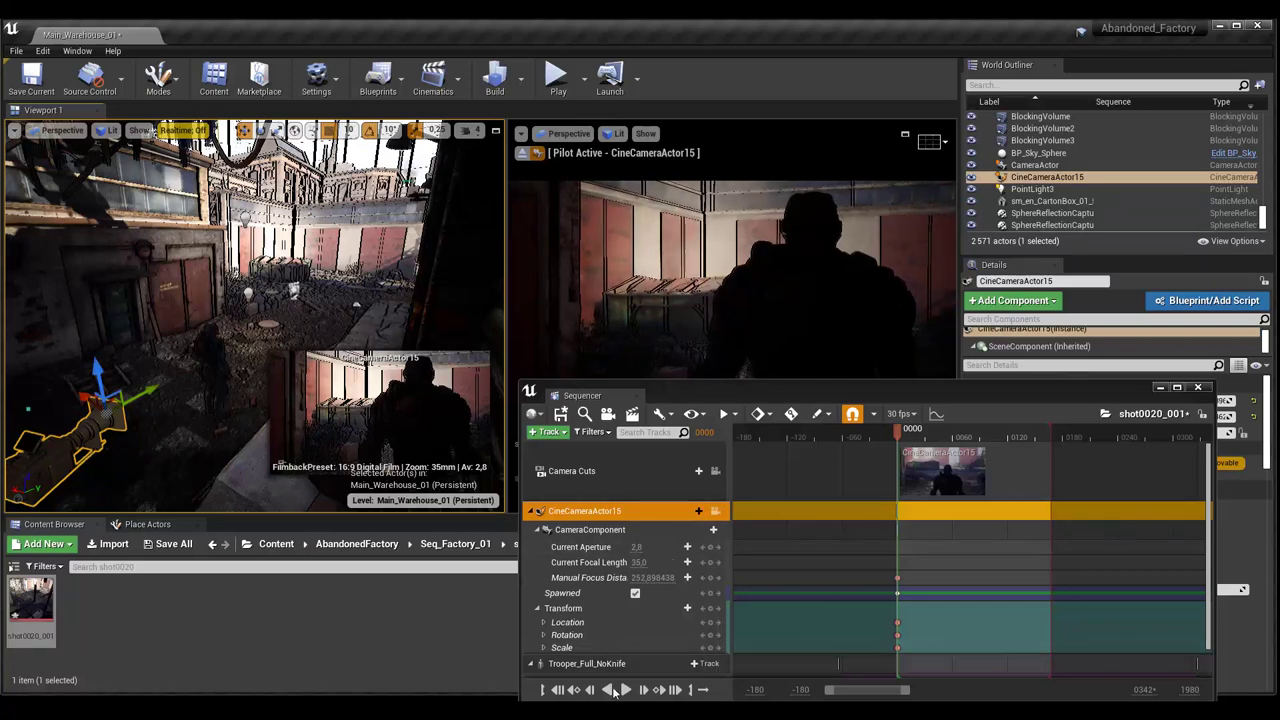
Step: At frame 0162, slide the camera along Y, rotate it, key its transform, and preview the move
click(710, 608)
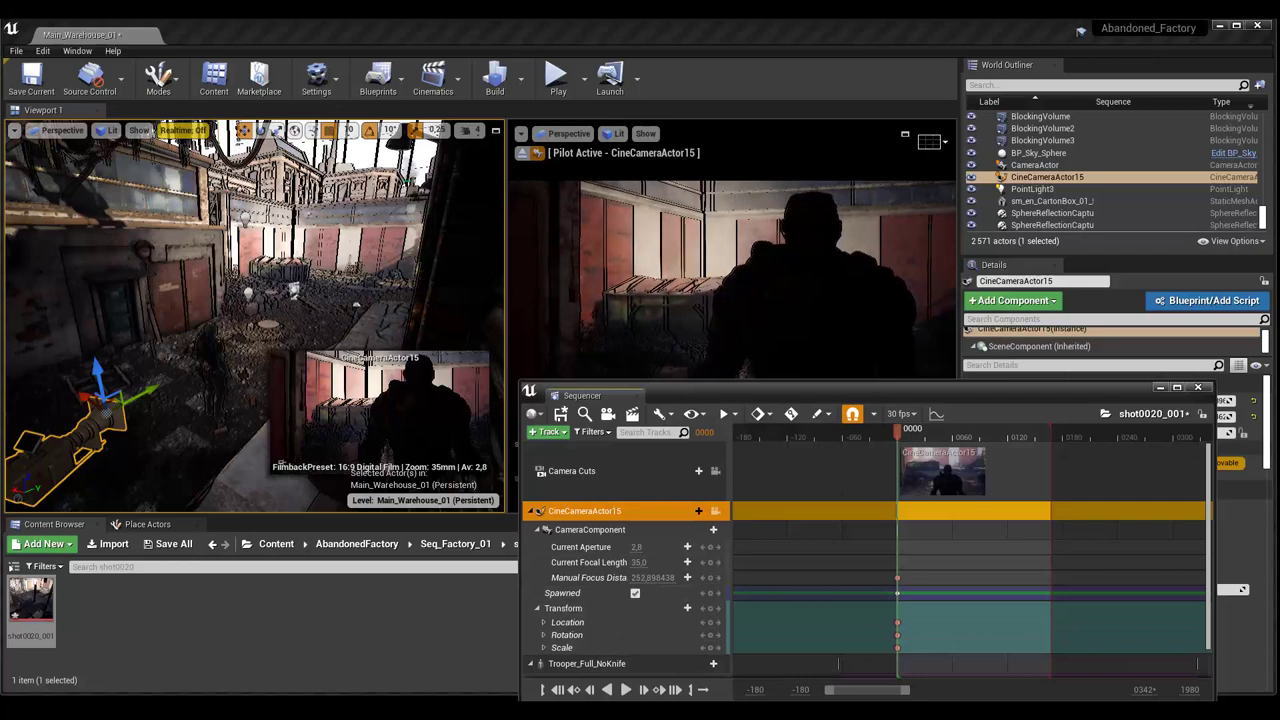
key(Left)
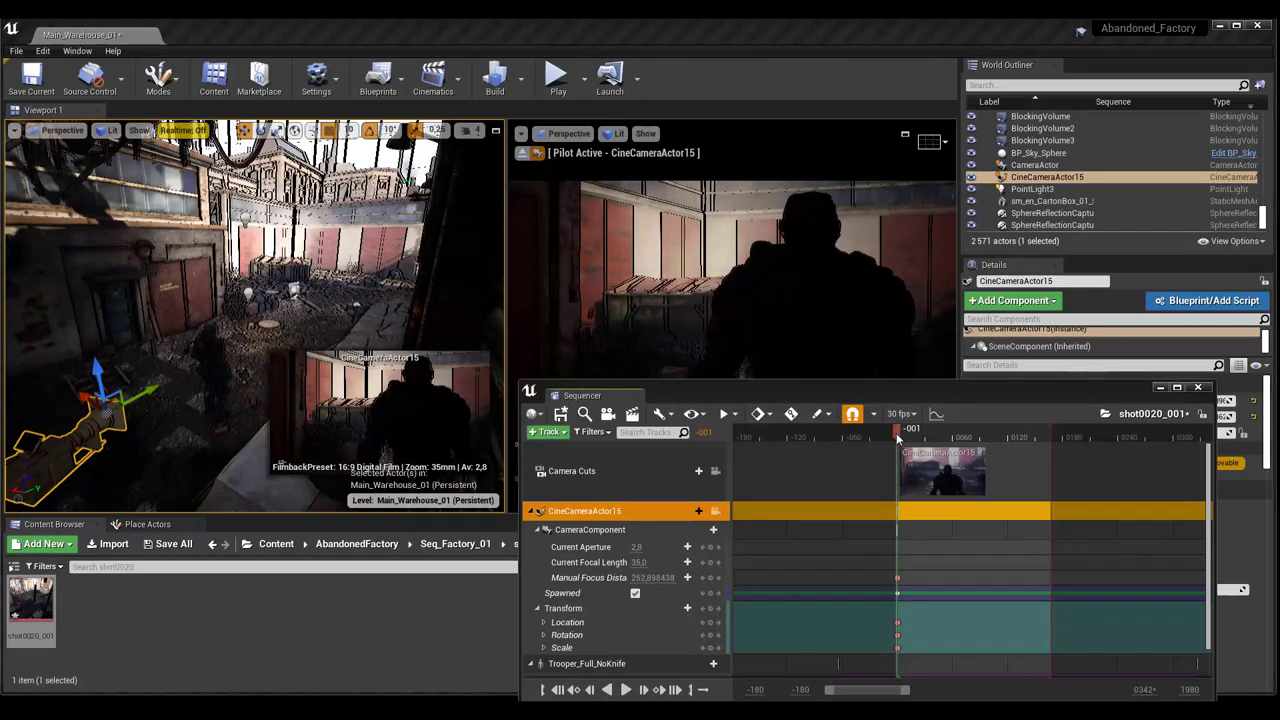
drag(896, 433, 1048, 458)
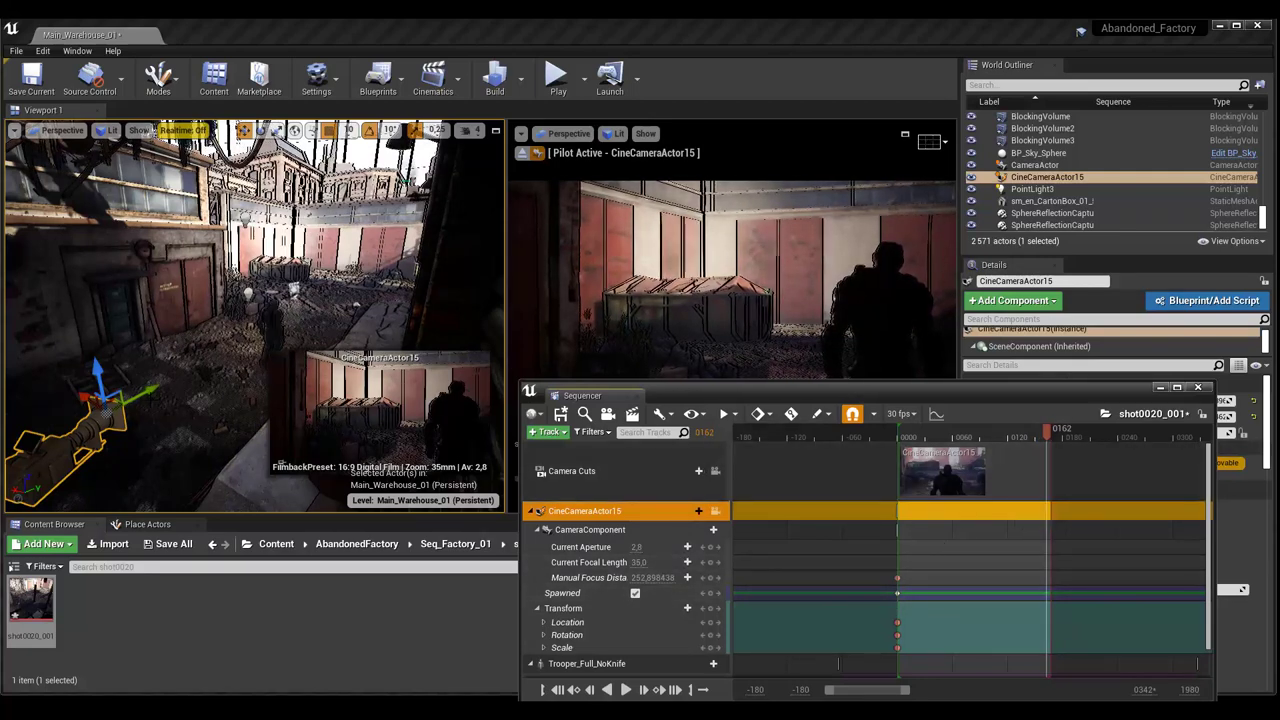
mouse_move(148, 390)
mouse_down()
mouse_move(204, 374)
mouse_move(167, 368)
mouse_up()
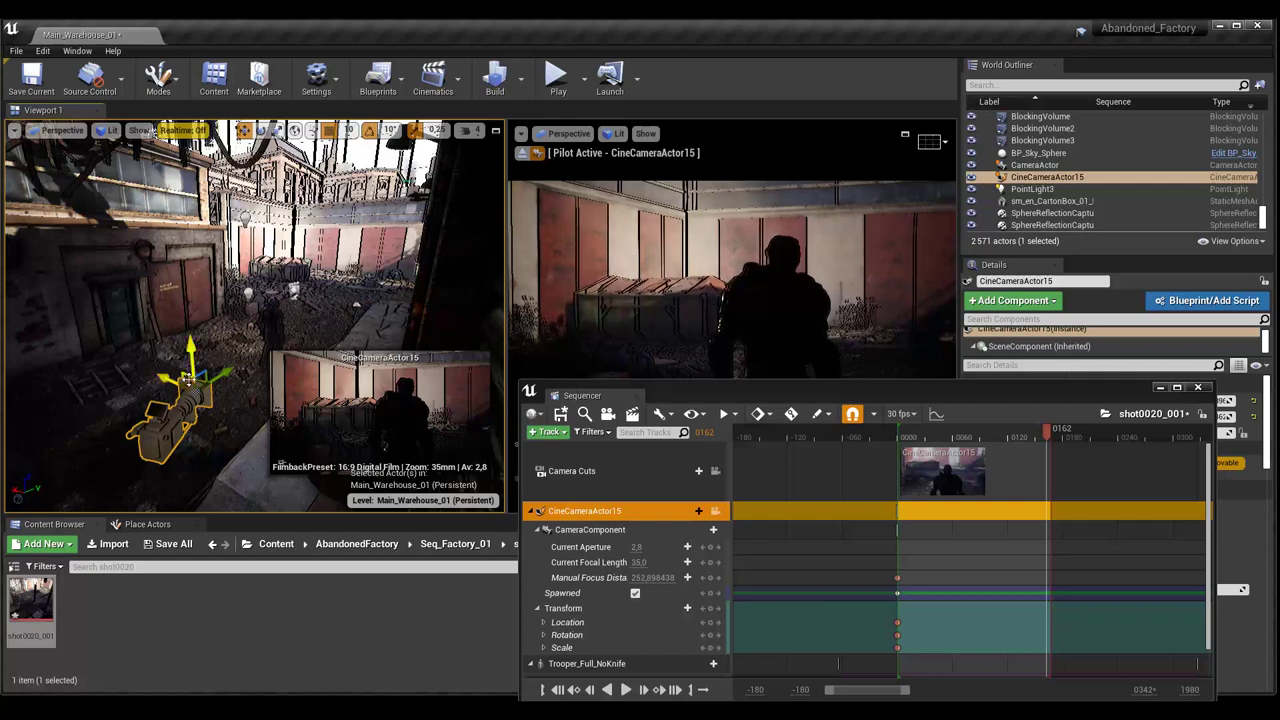
key(e)
drag(135, 400, 120, 405)
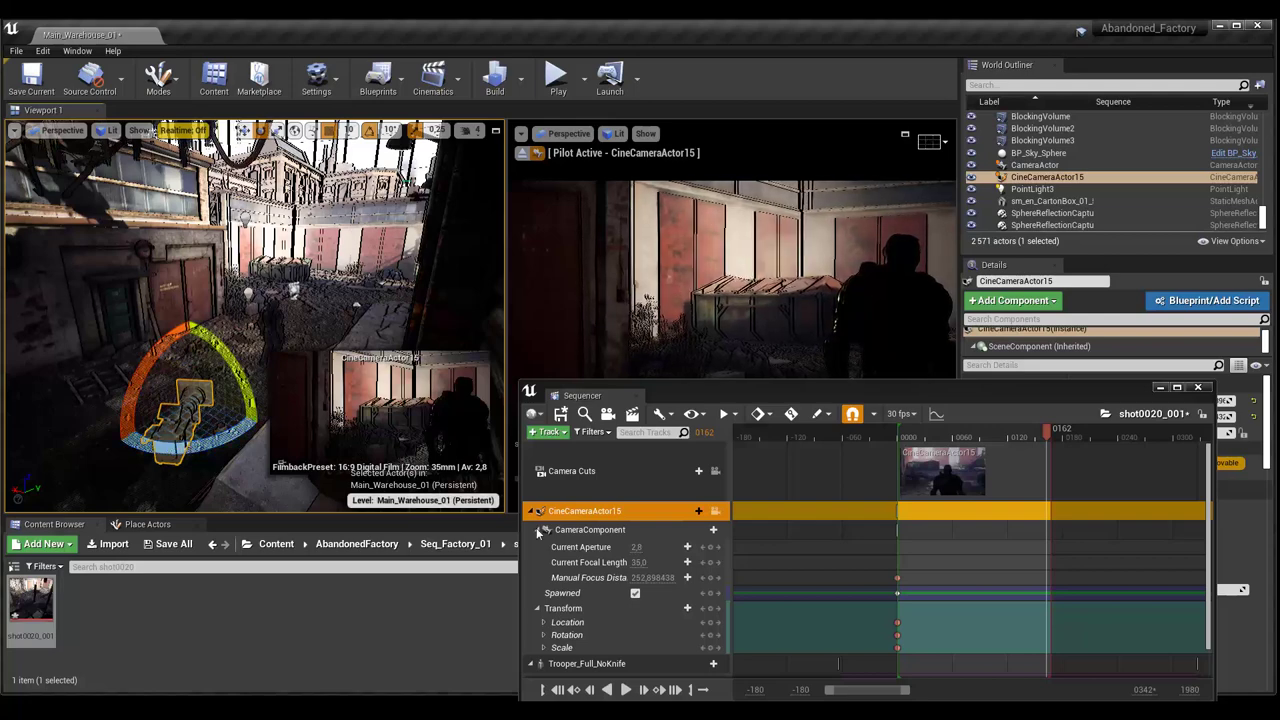
click(710, 610)
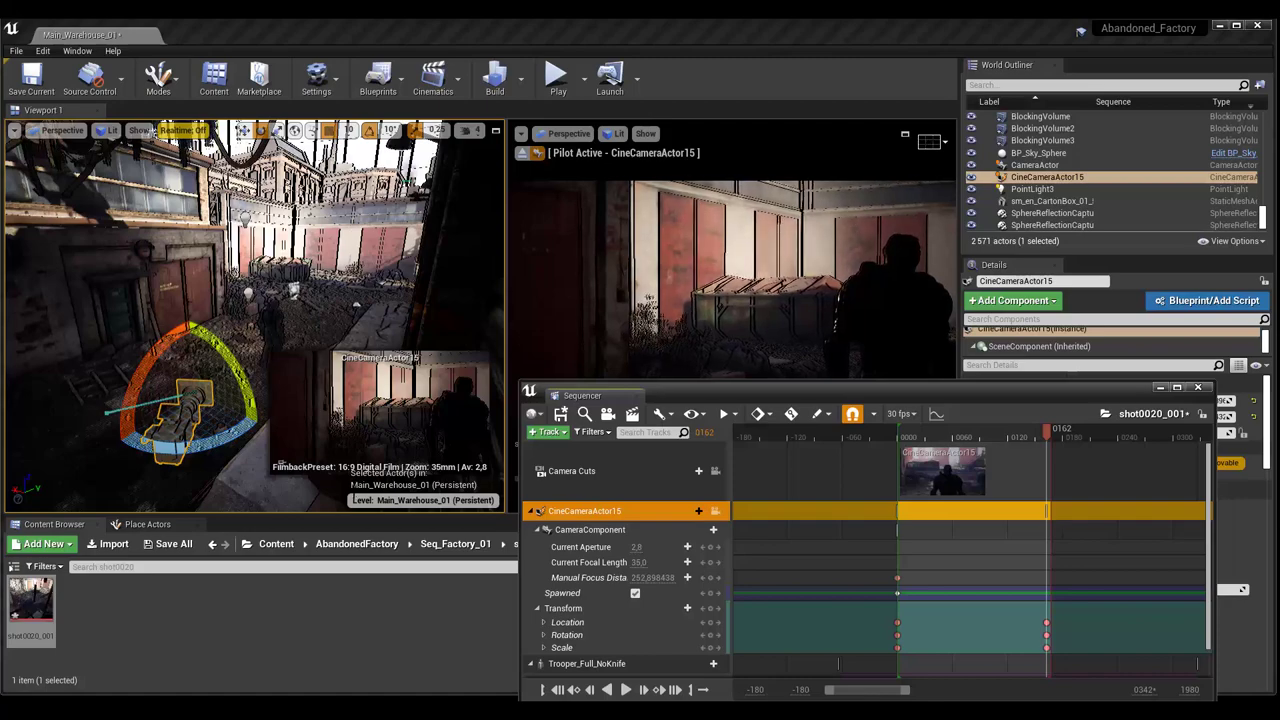
drag(1048, 440, 975, 464)
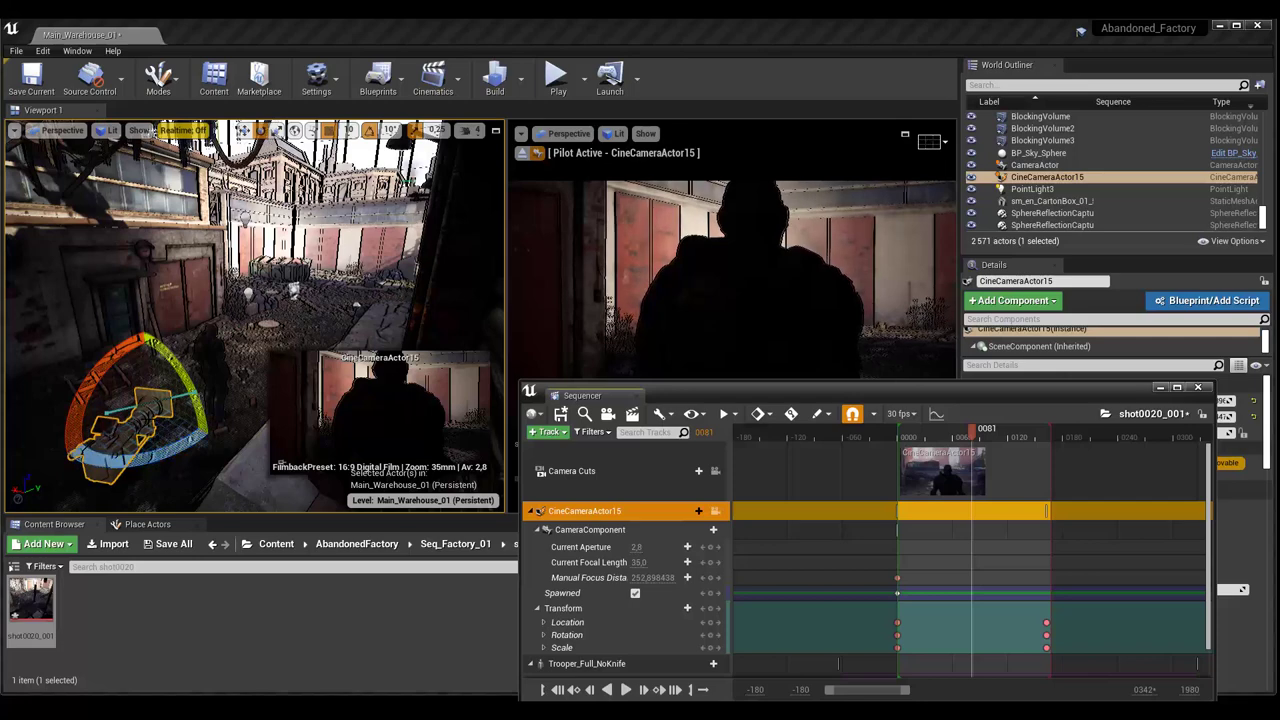
Step: Shift the camera right and key its transform at frame 0081
key(w)
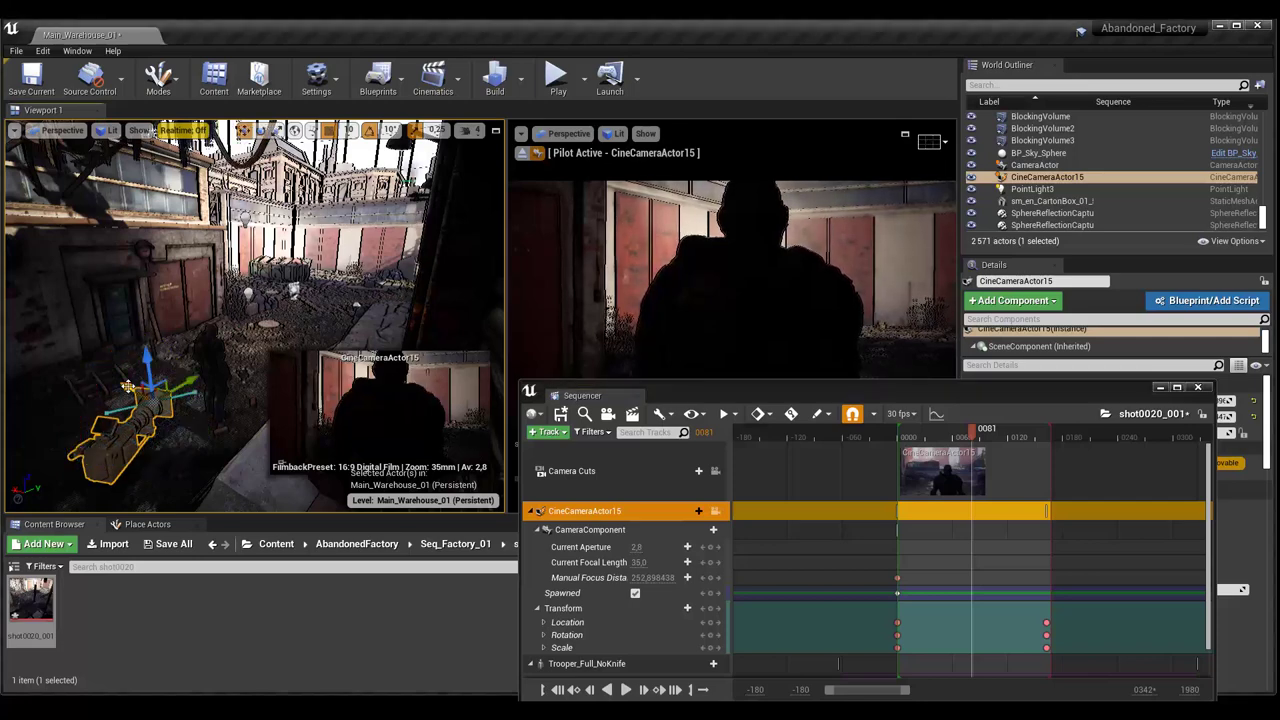
drag(128, 386, 136, 393)
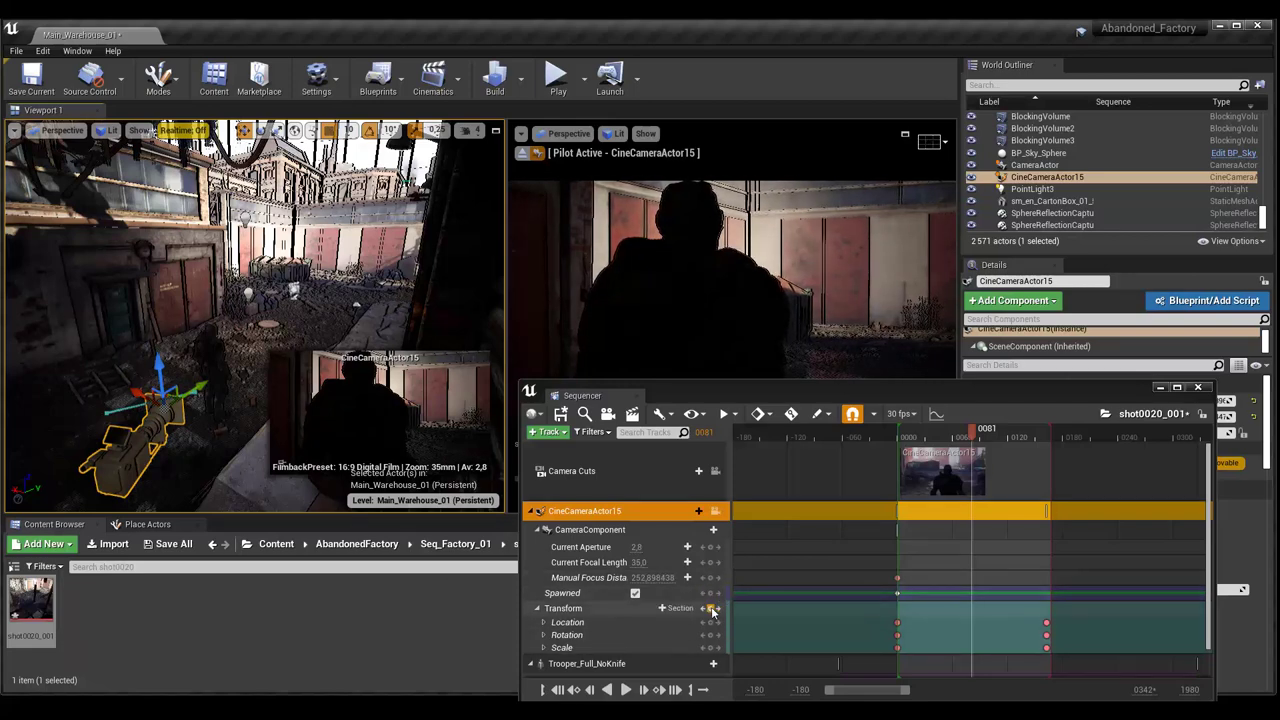
click(712, 609)
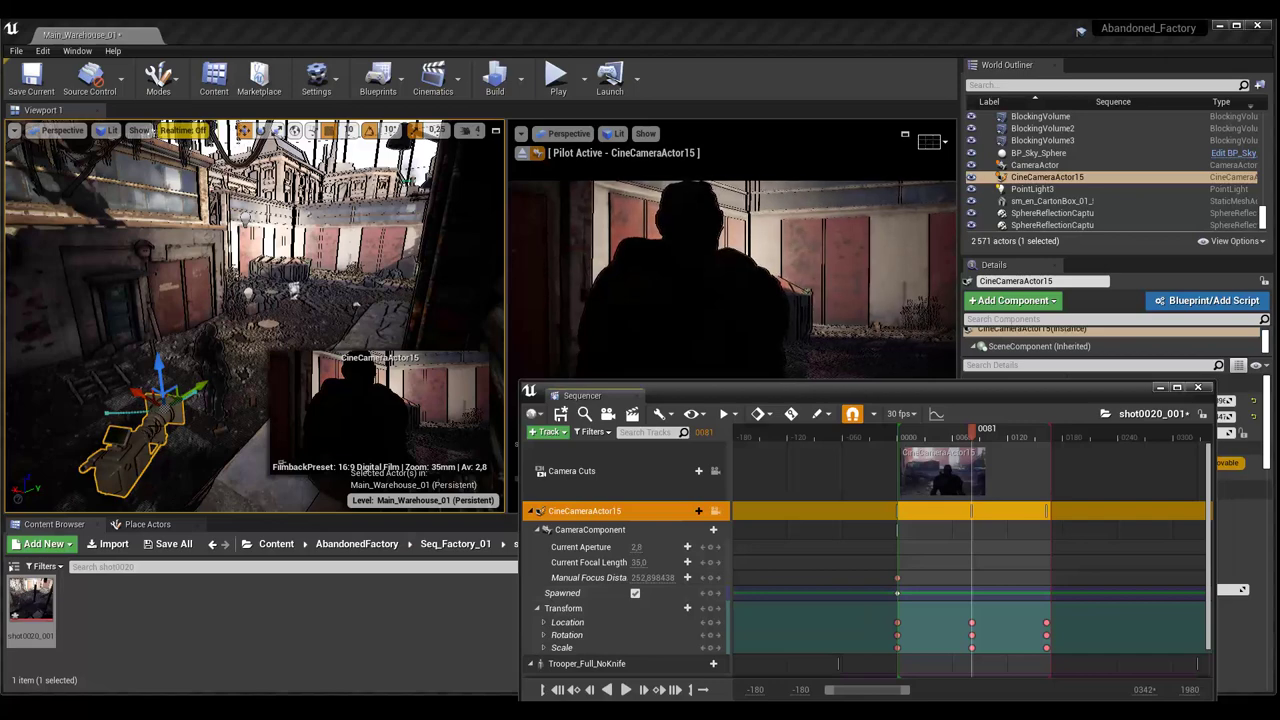
Step: Rotate the camera to about 0, -2.07, 75.35 to frame the soldier silhouette
key(e)
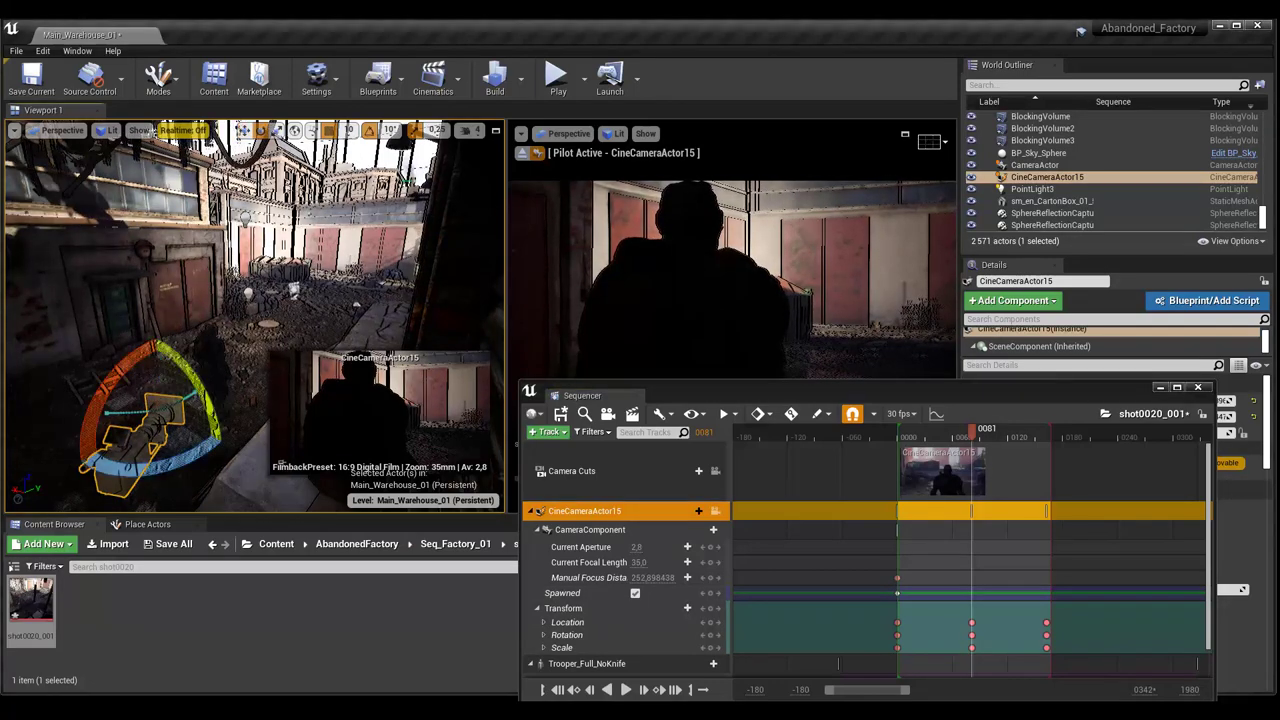
drag(169, 465, 240, 465)
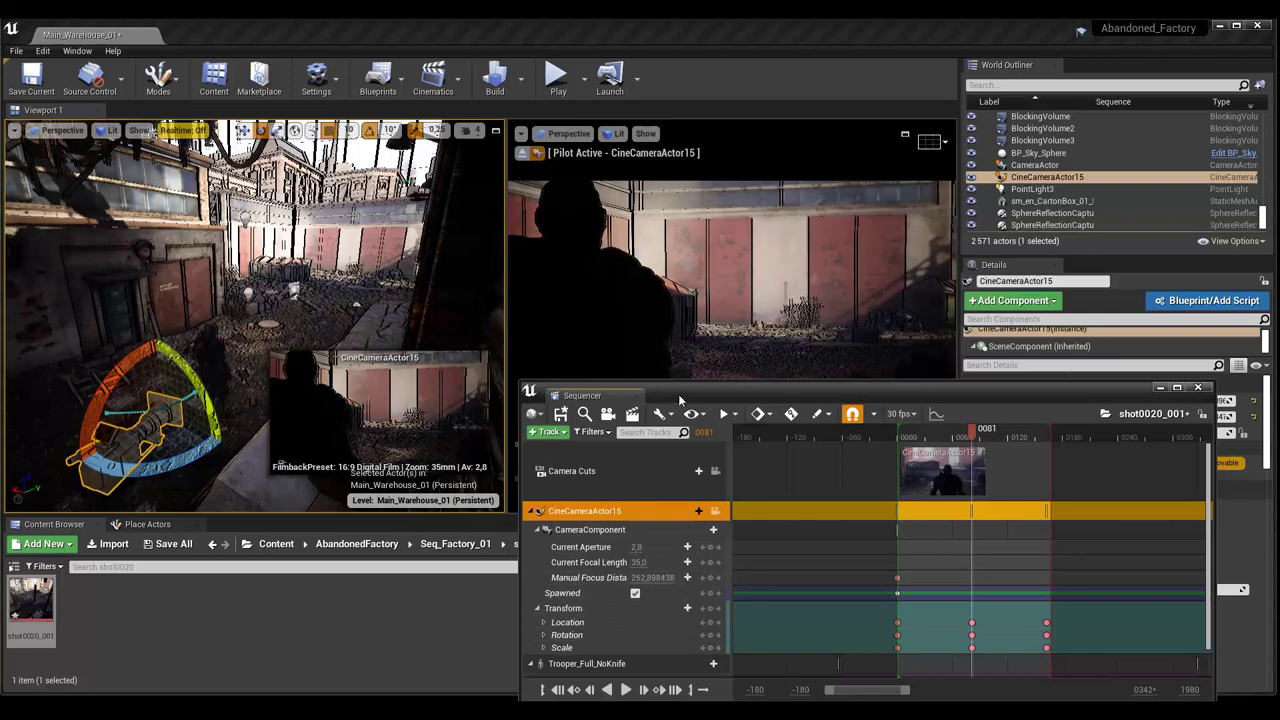
drag(679, 400, 536, 530)
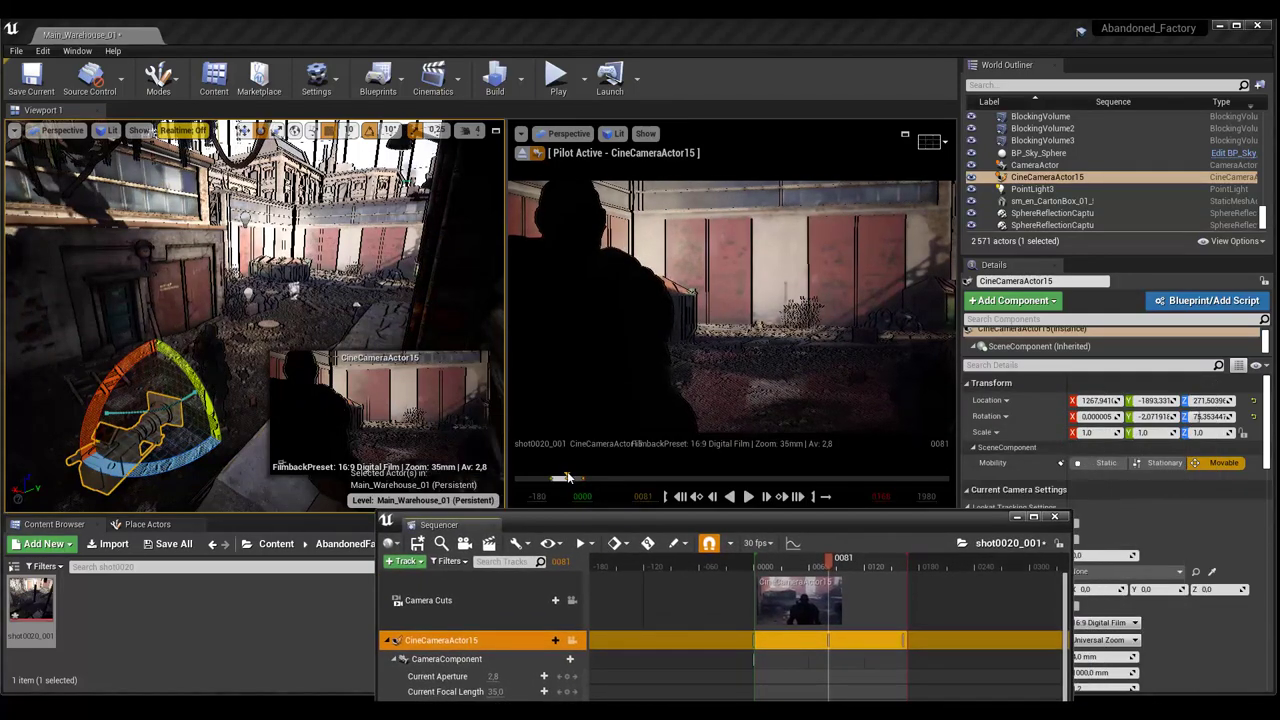
Step: Scrub shot0020 back and forth to review the camera move, then select the trash container
drag(830, 567, 760, 580)
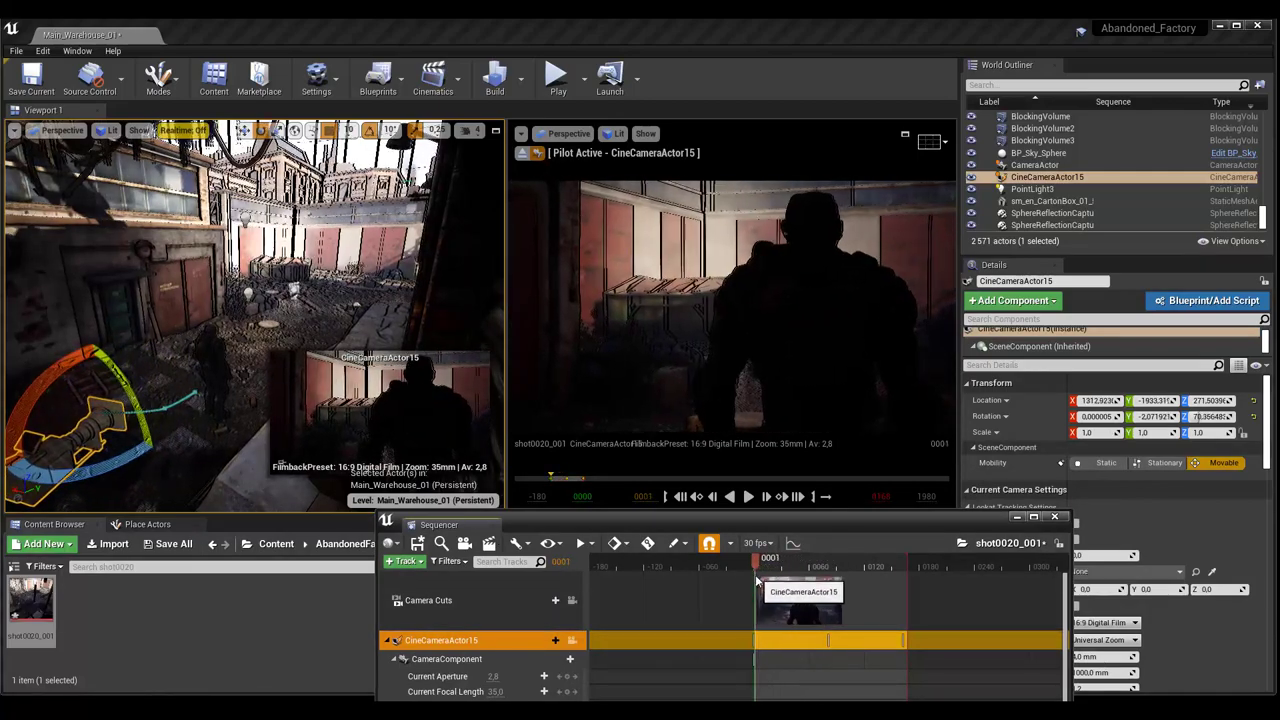
mouse_move(760, 580)
mouse_down()
mouse_move(882, 601)
mouse_move(845, 600)
mouse_up()
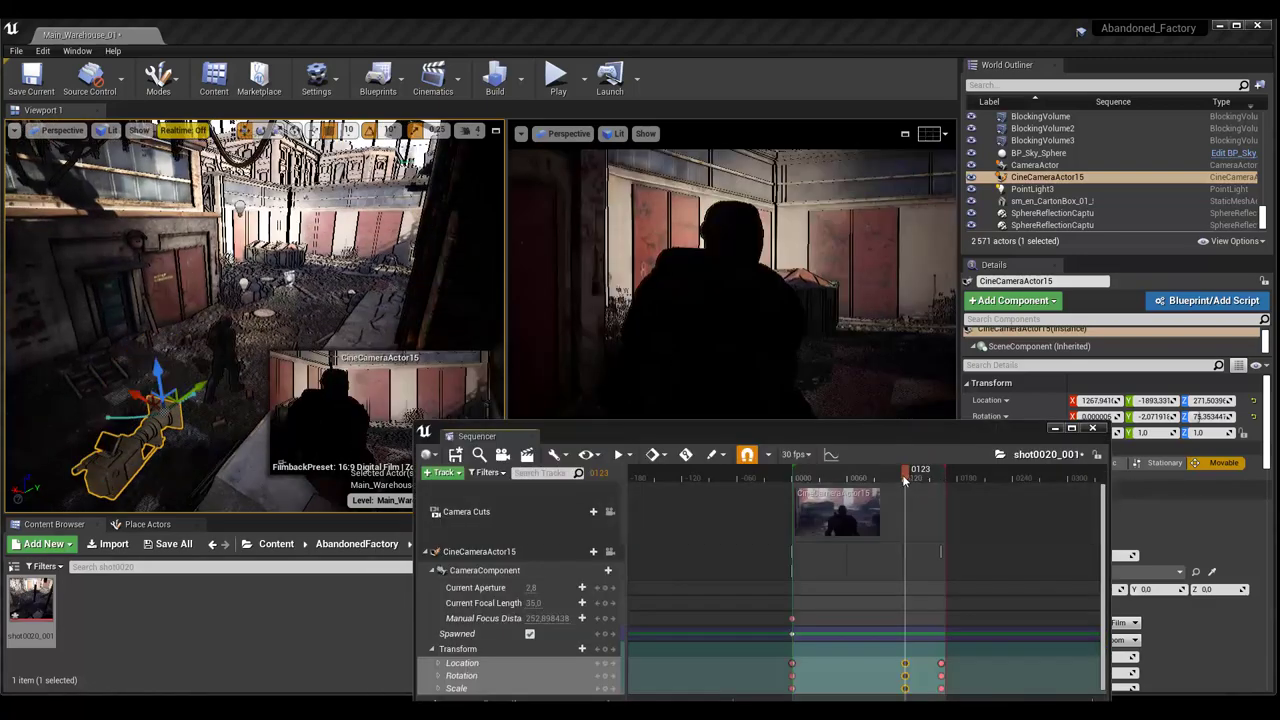
mouse_move(904, 478)
mouse_down()
mouse_move(794, 500)
mouse_move(884, 517)
mouse_up()
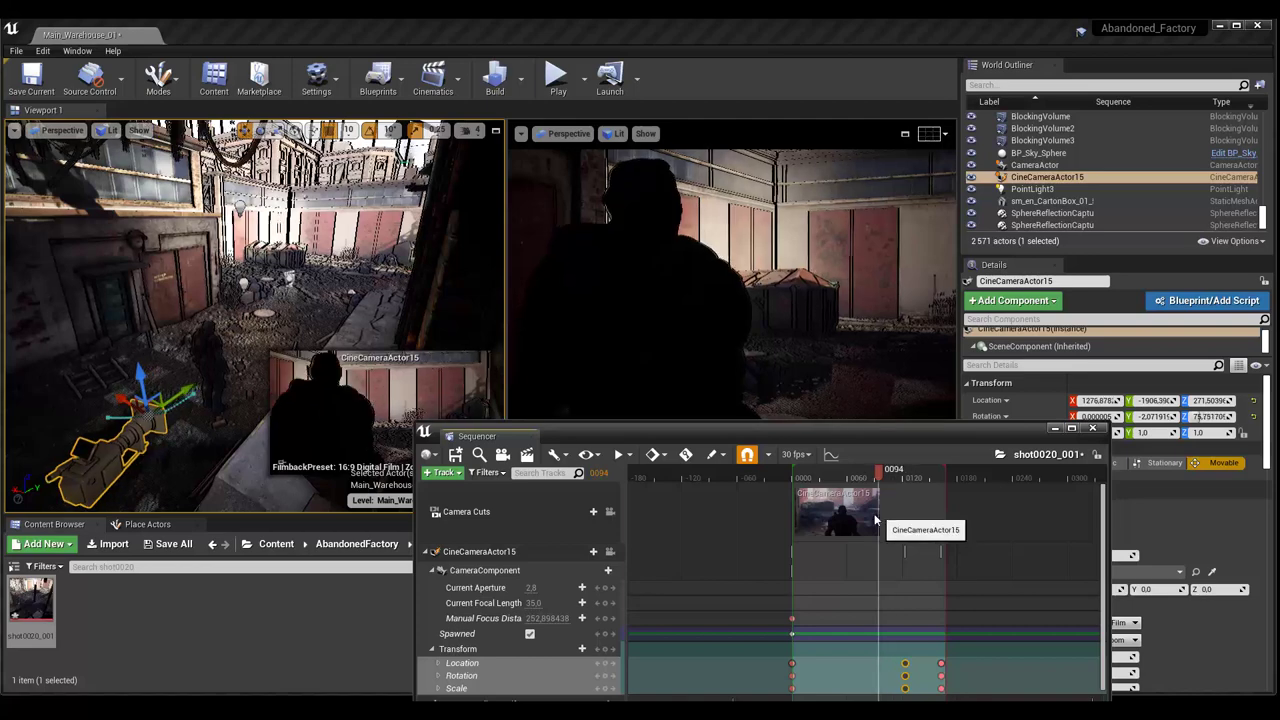
drag(884, 517, 868, 517)
click(780, 305)
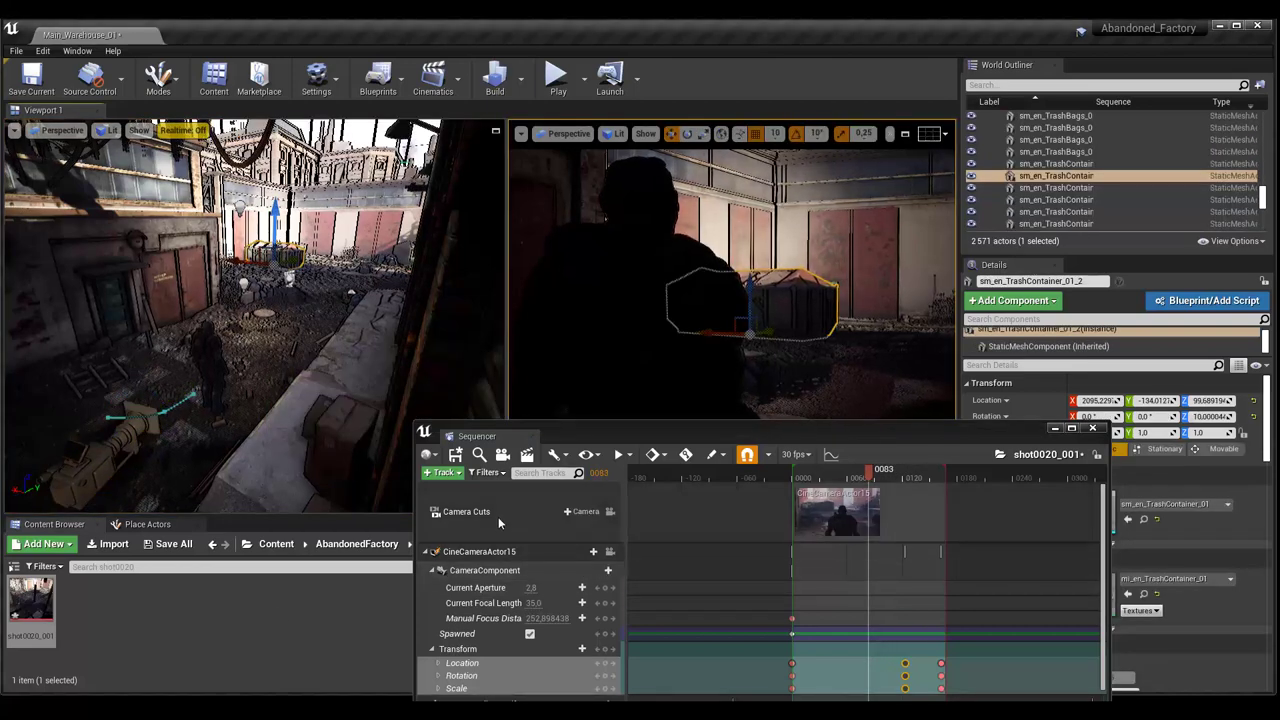
Step: Enable Auto-Key, rearrange the Sequencer window, and scrub shot0020 to check the trooper framing
click(652, 454)
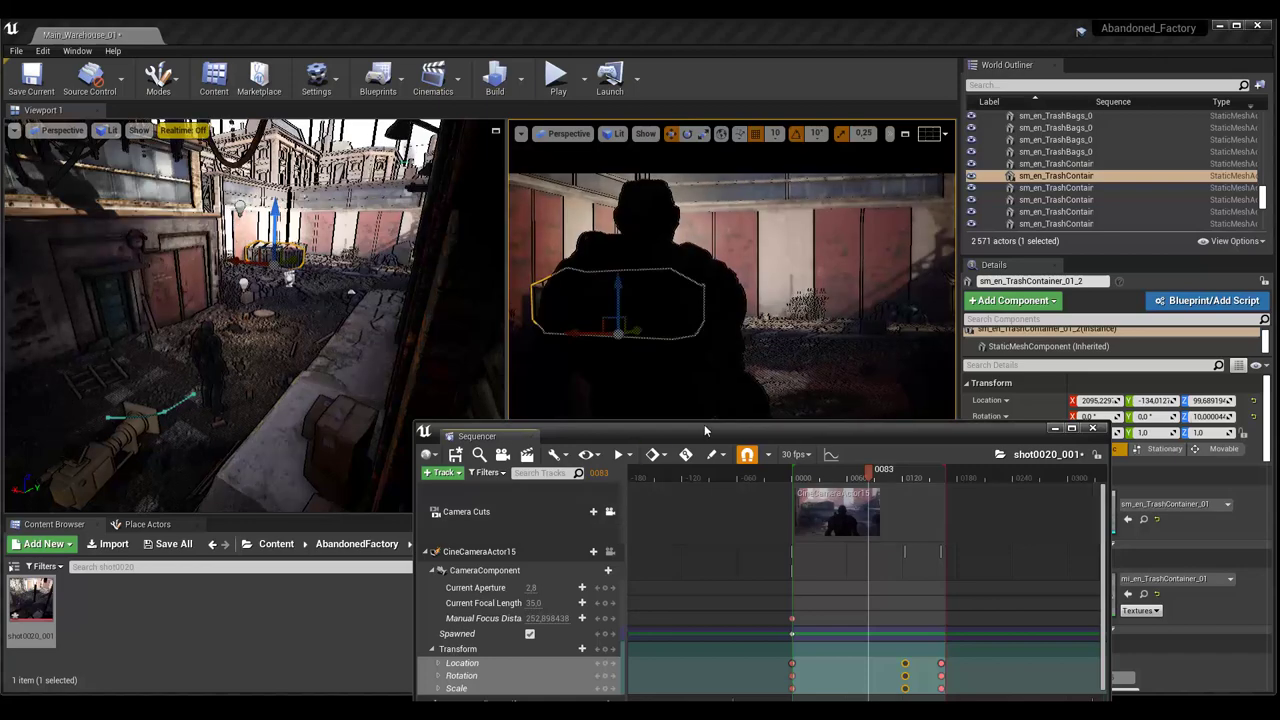
drag(705, 430, 555, 440)
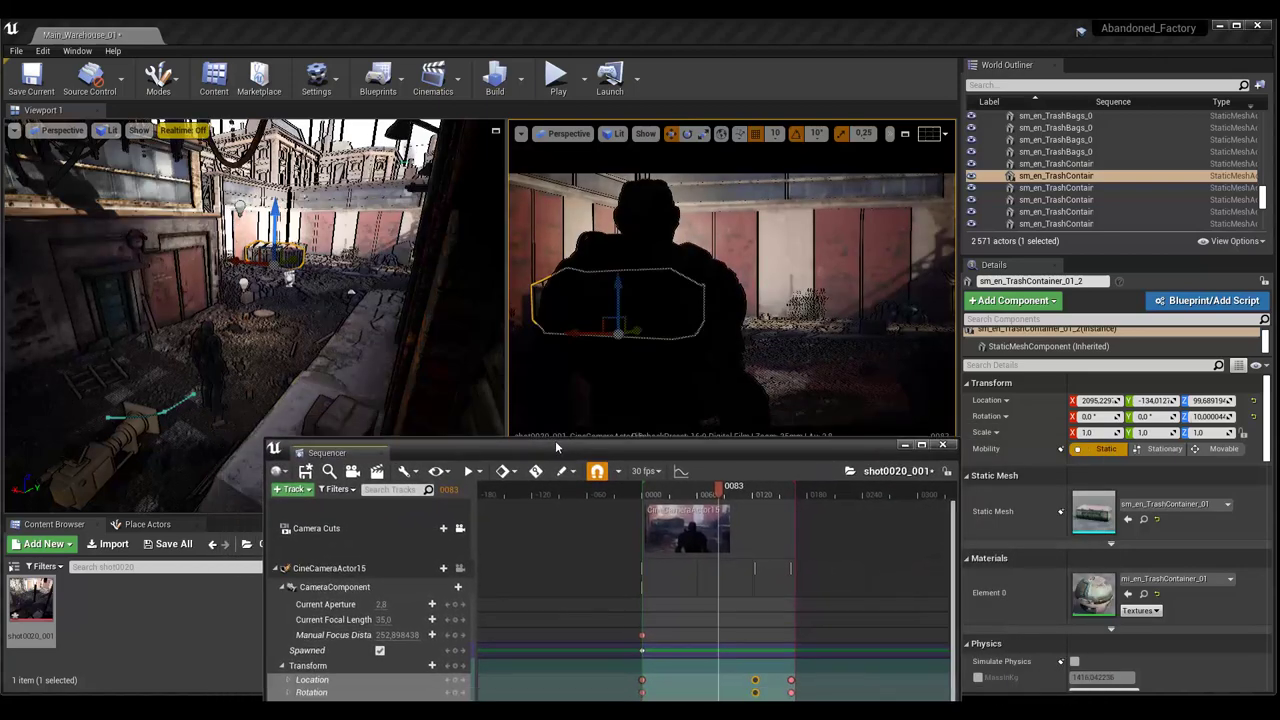
mouse_move(646, 492)
mouse_down()
mouse_move(718, 497)
mouse_move(791, 540)
mouse_up()
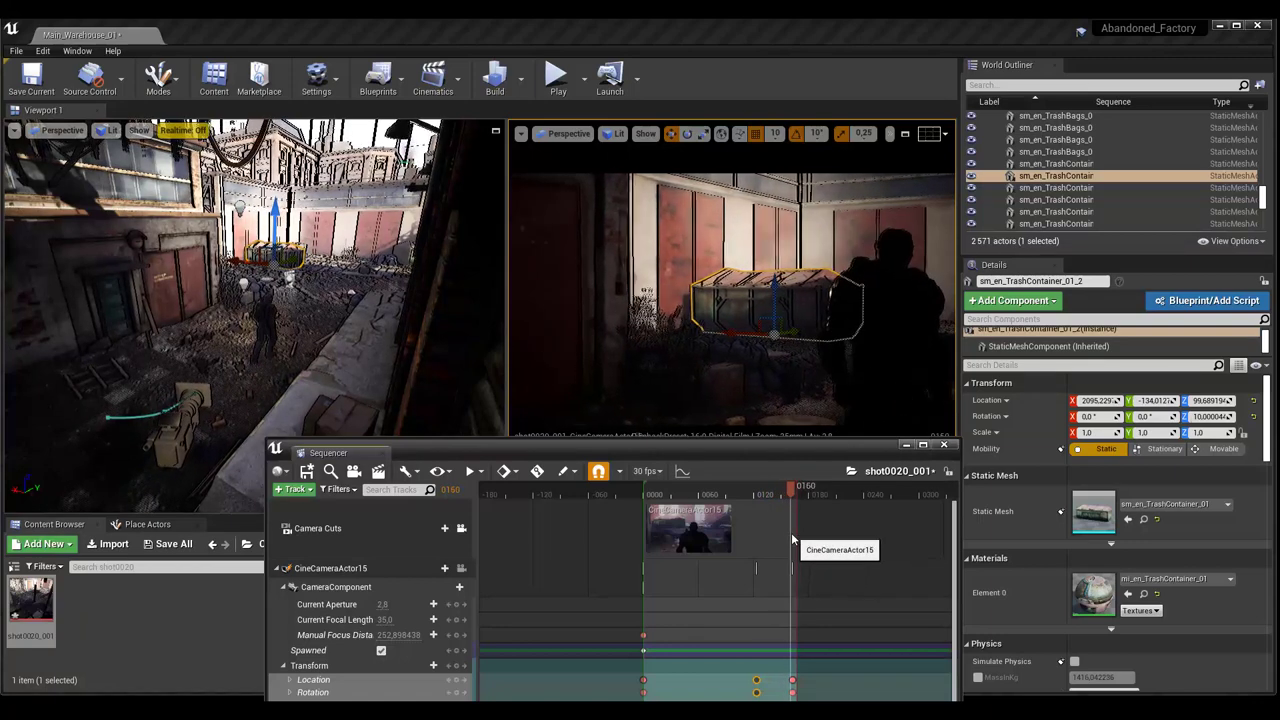
drag(777, 455, 837, 358)
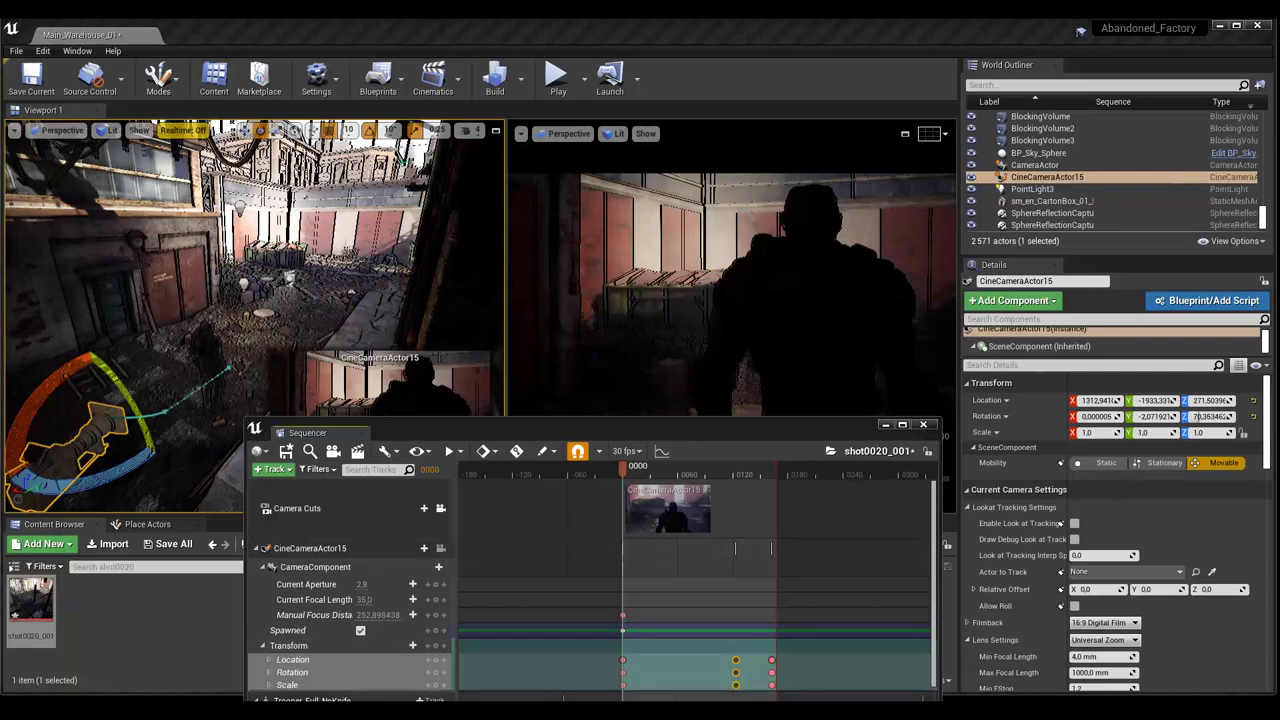
click(650, 470)
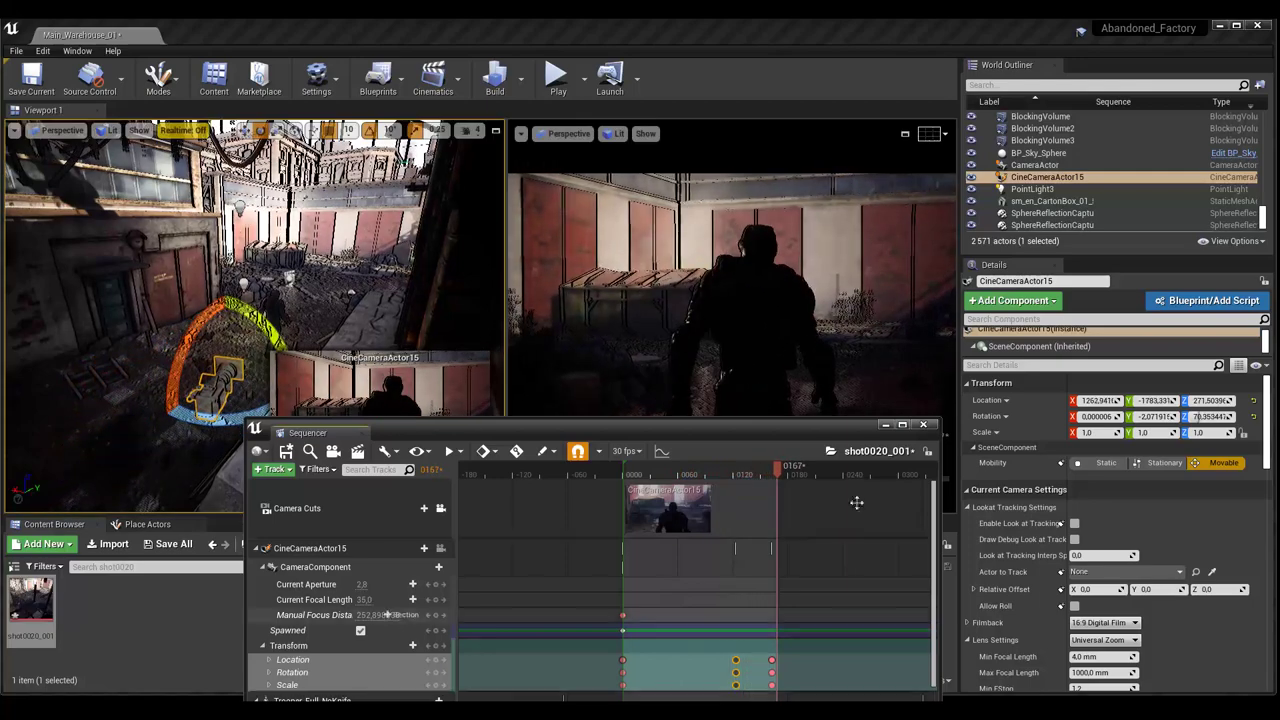
Step: Save the shot0020 sequence and move the Sequencer window aside
click(286, 455)
drag(400, 428, 620, 332)
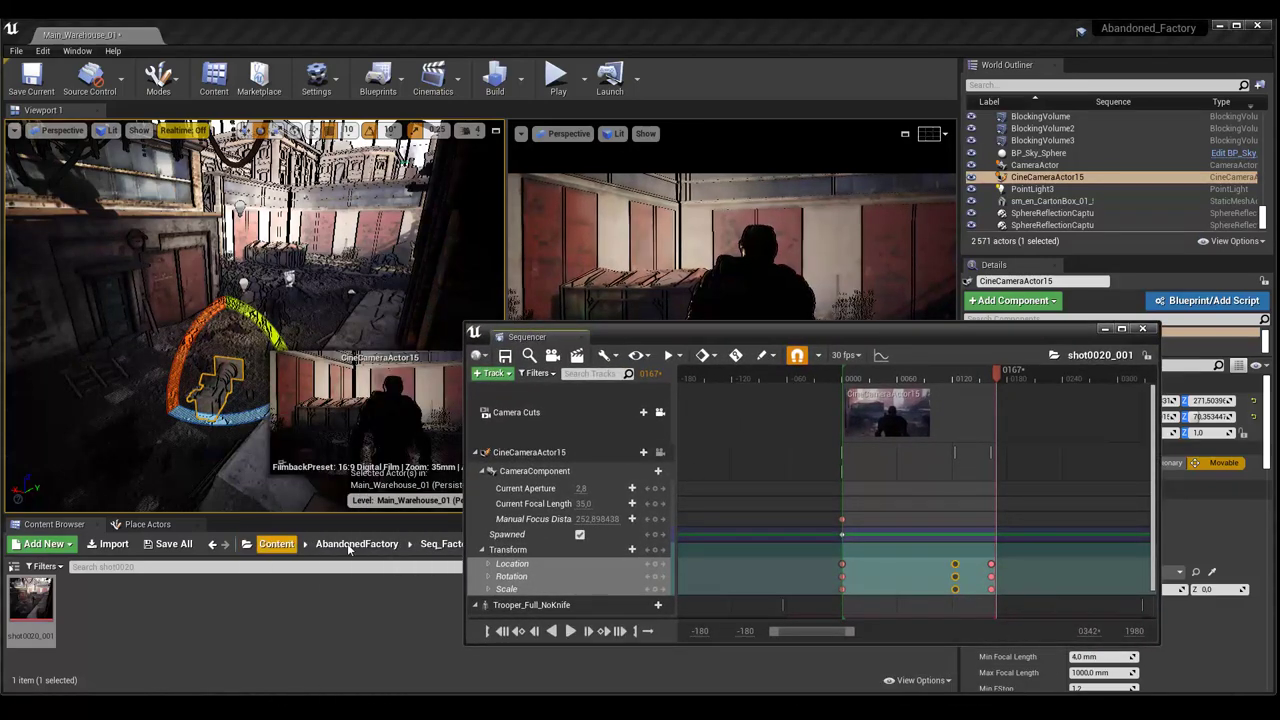
drag(654, 331, 801, 322)
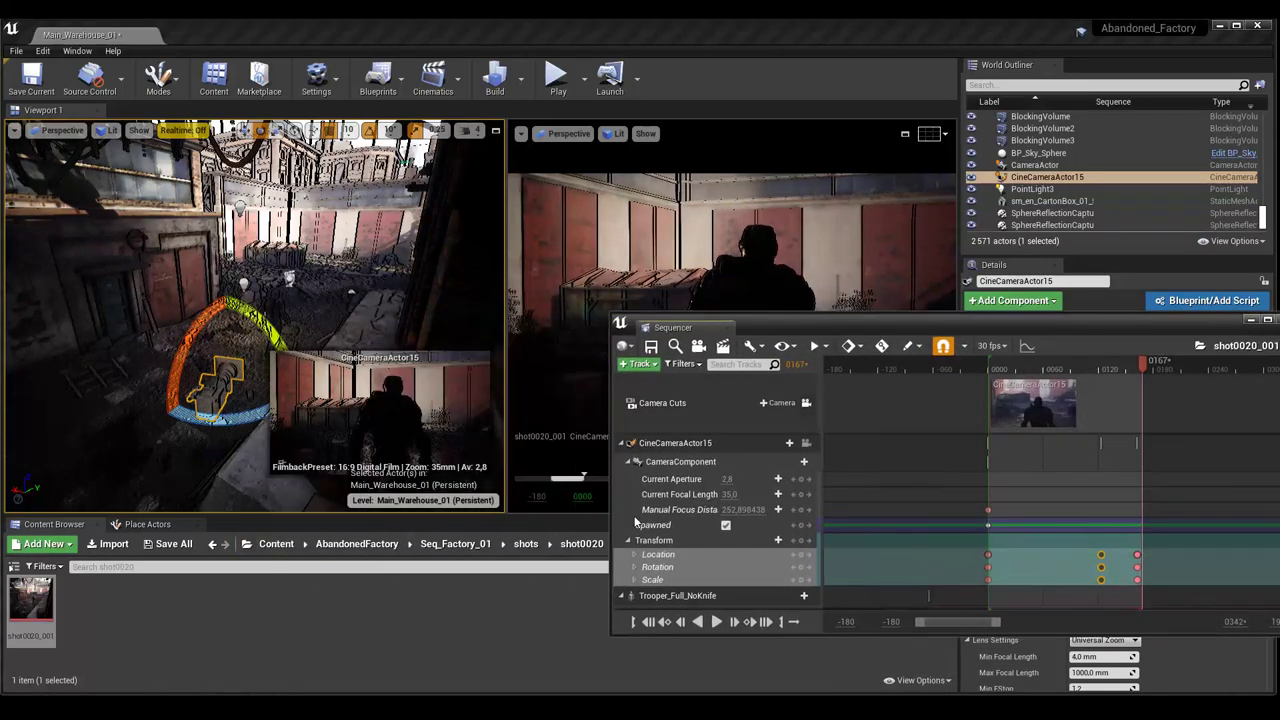
Step: Browse to the Seq_Factory_01 folder and open Seq_Factory_01Master
click(526, 543)
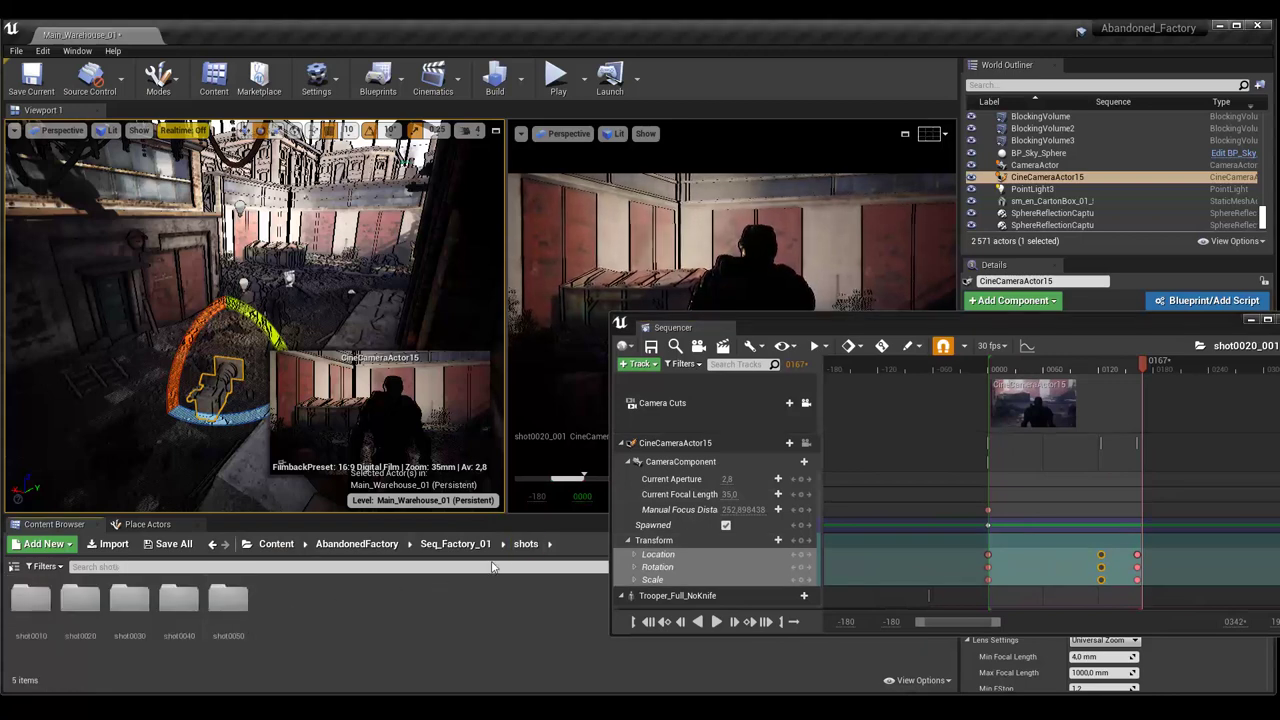
click(483, 547)
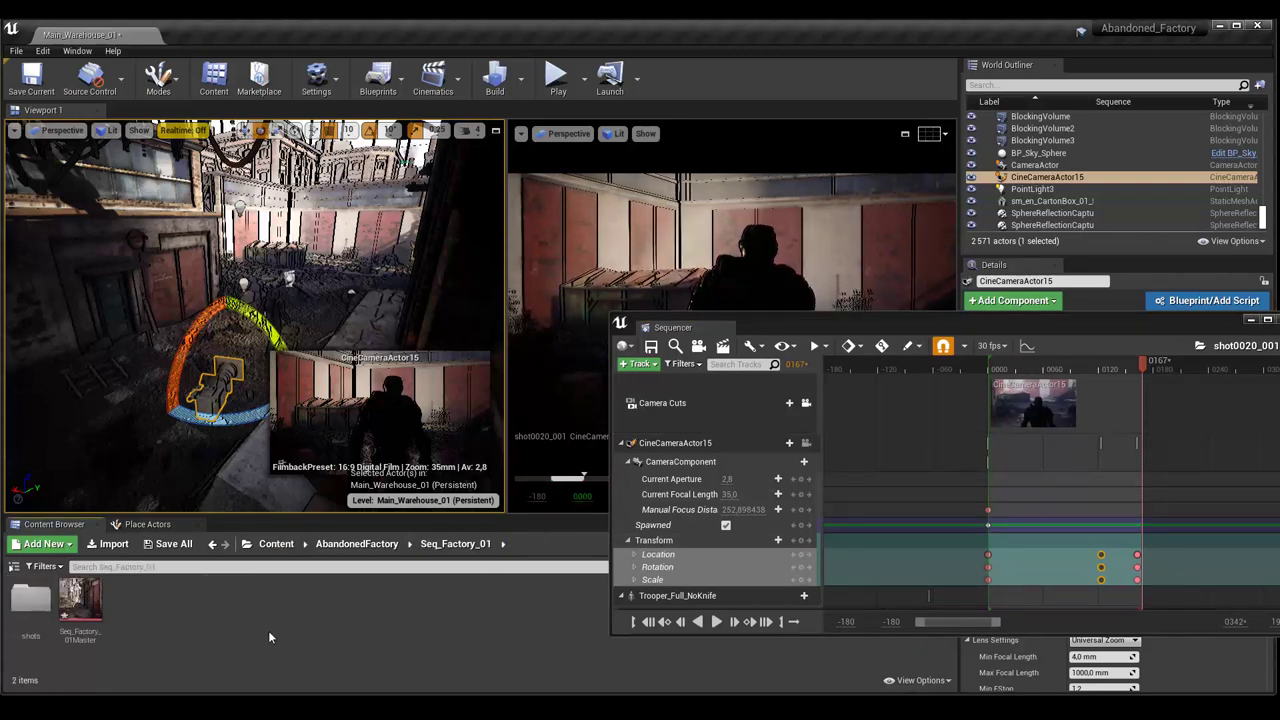
click(86, 598)
double_click(86, 598)
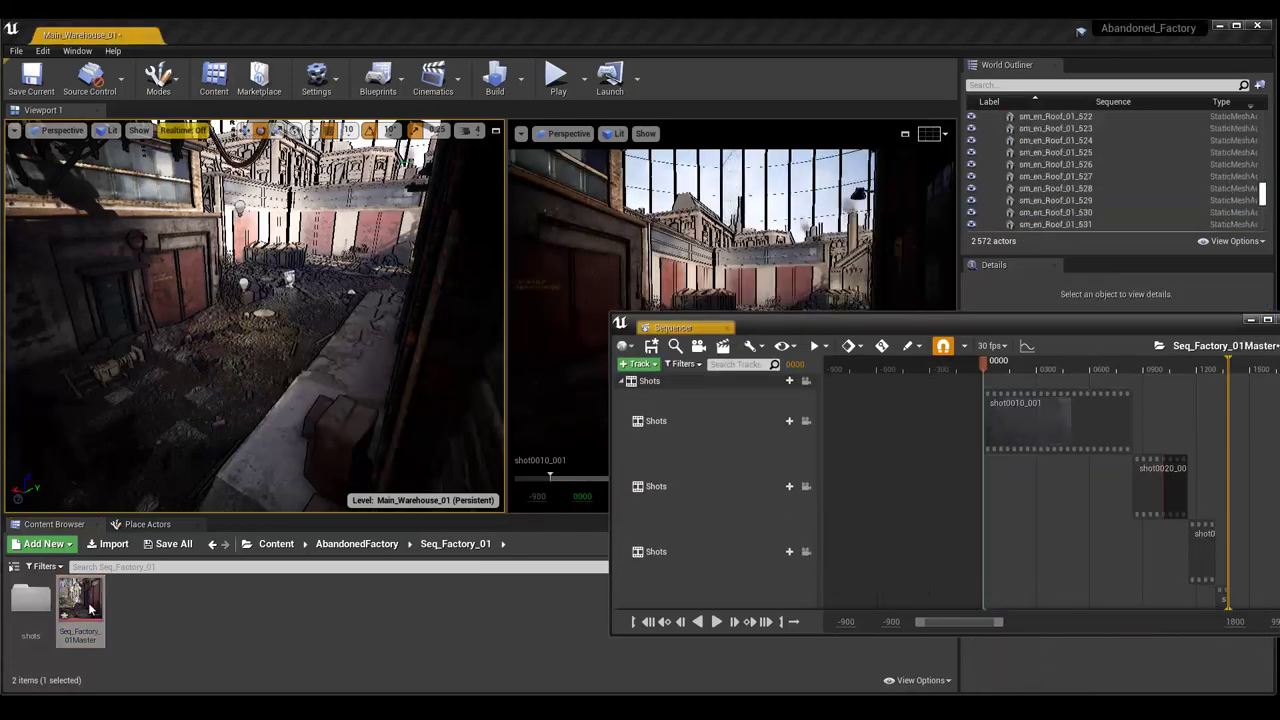
drag(910, 321, 486, 370)
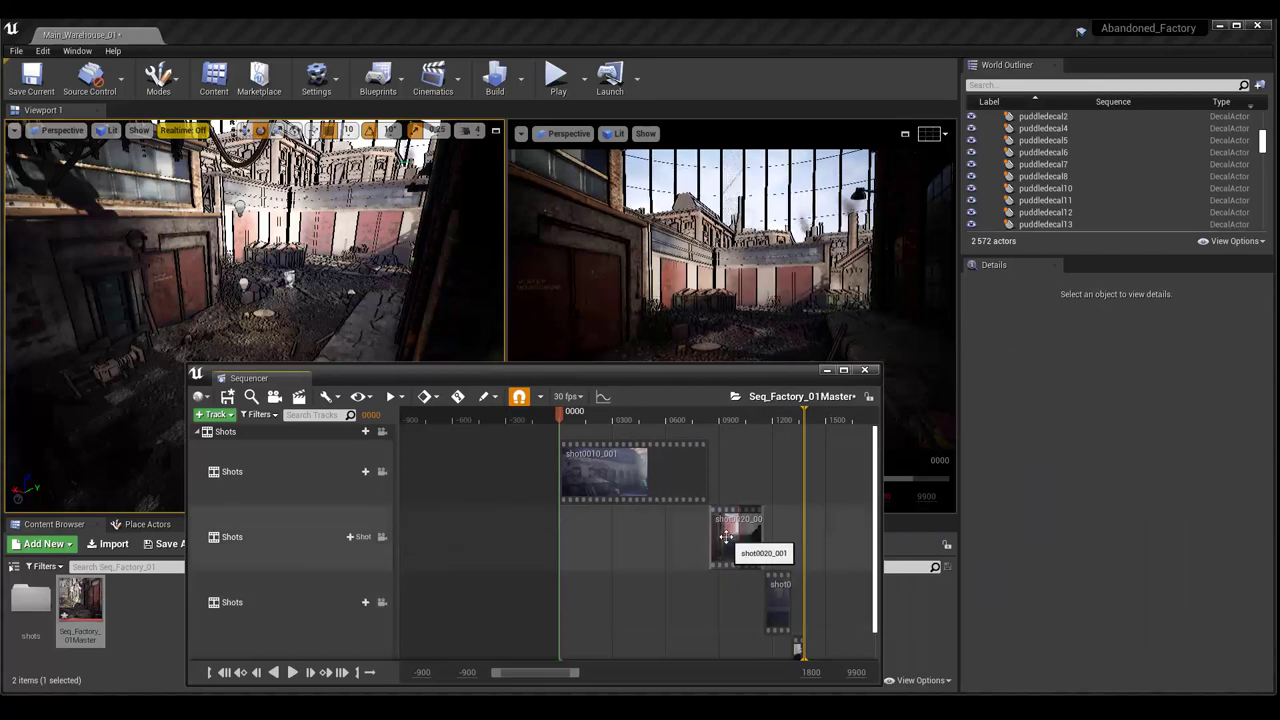
Step: Enable Lock Viewport to Shots near frame 0926 and zoom the timeline onto shots 0010–0040
click(732, 413)
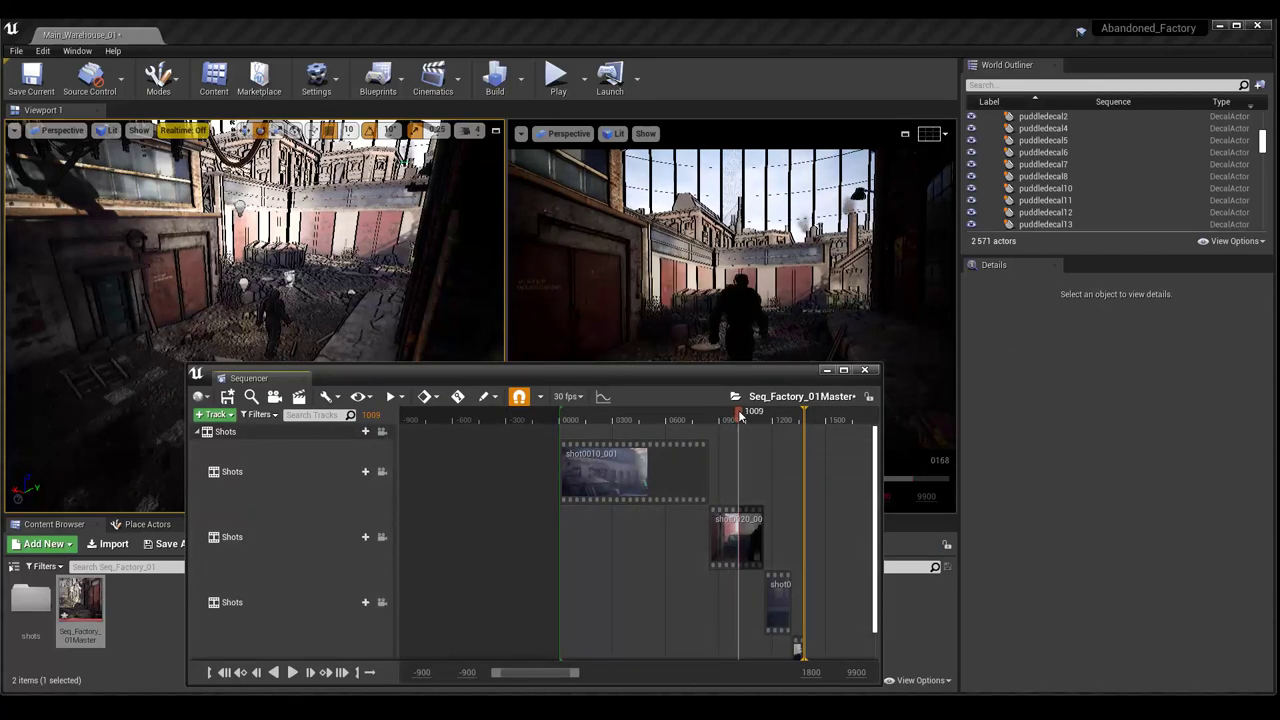
drag(738, 413, 724, 413)
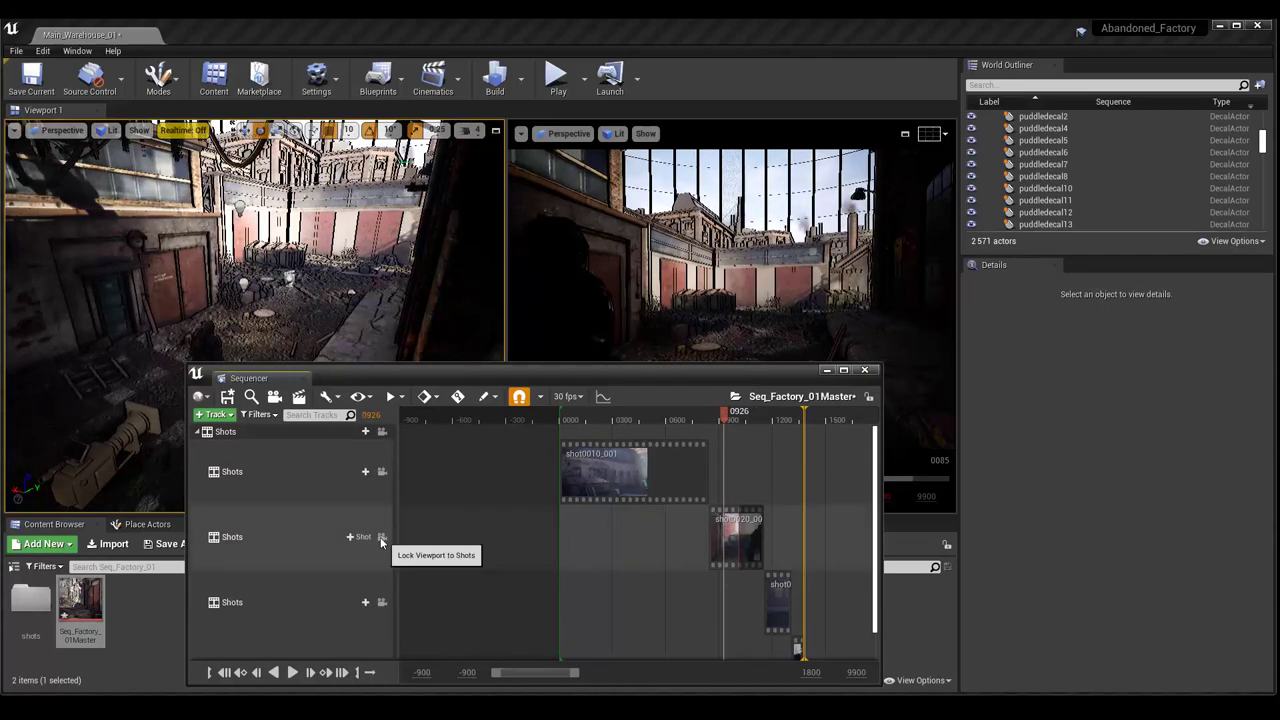
click(384, 433)
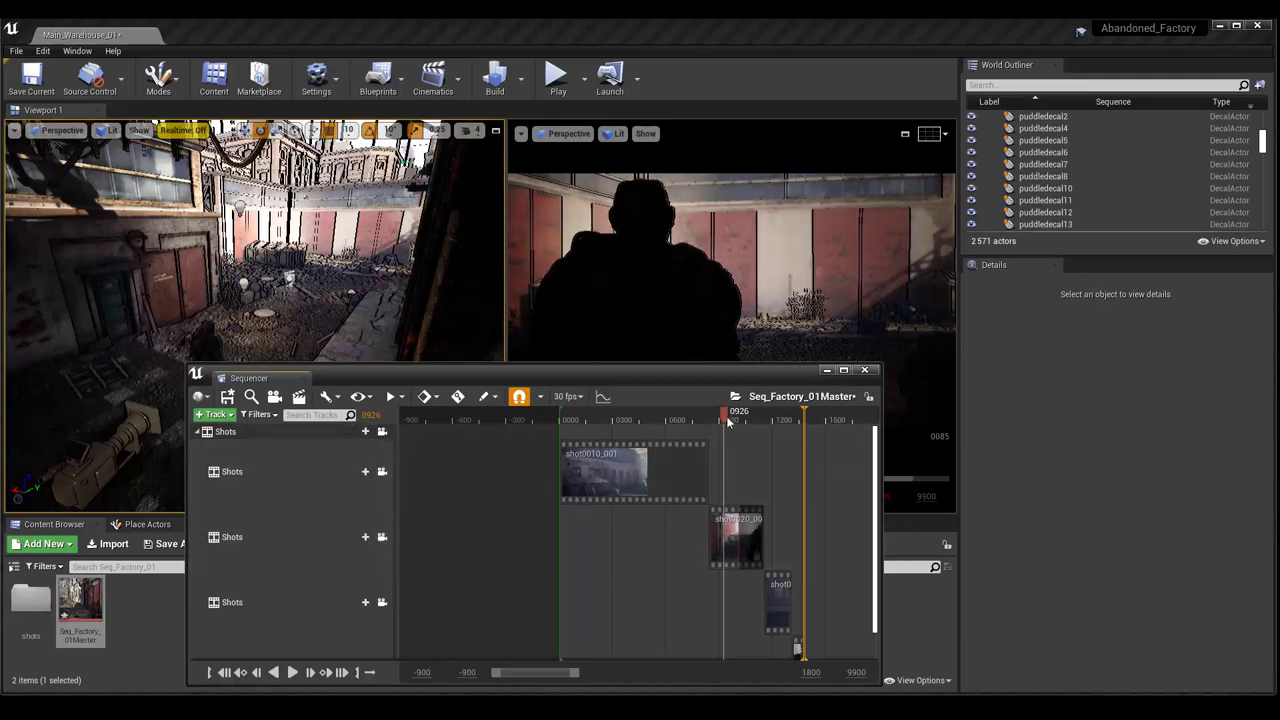
mouse_move(723, 418)
mouse_down()
mouse_move(765, 431)
mouse_move(728, 442)
mouse_up()
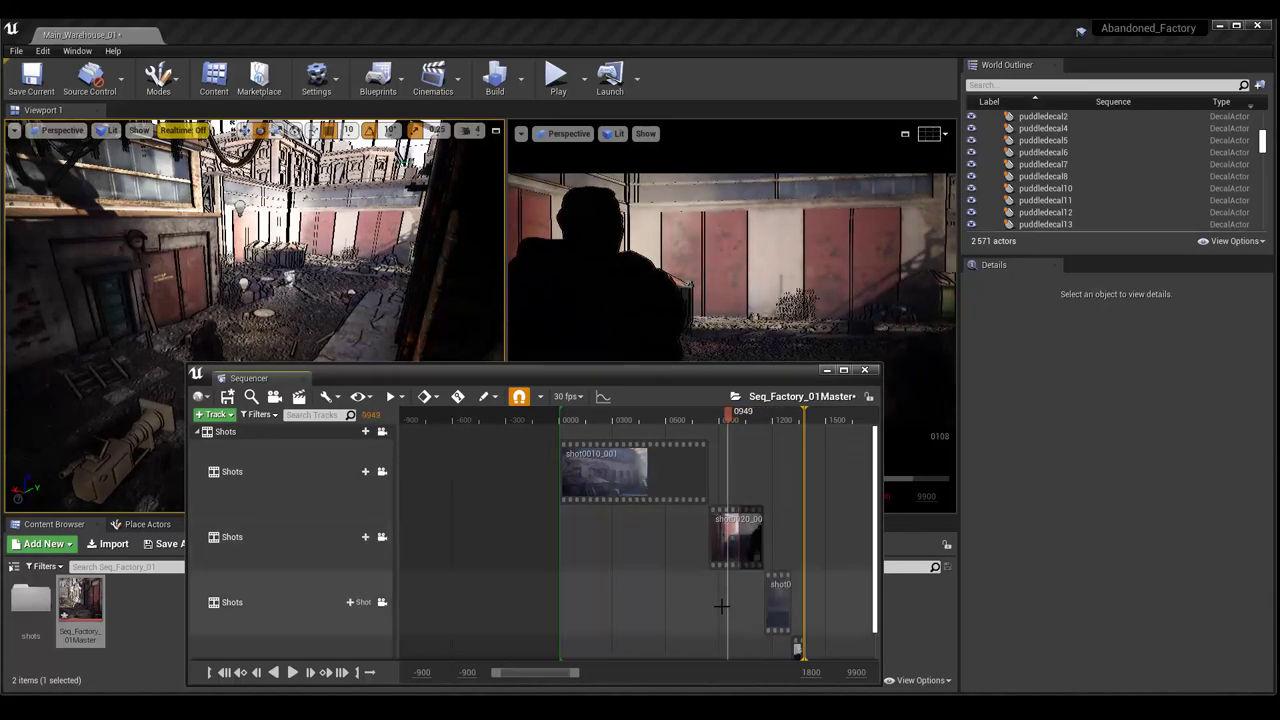
drag(576, 673, 540, 673)
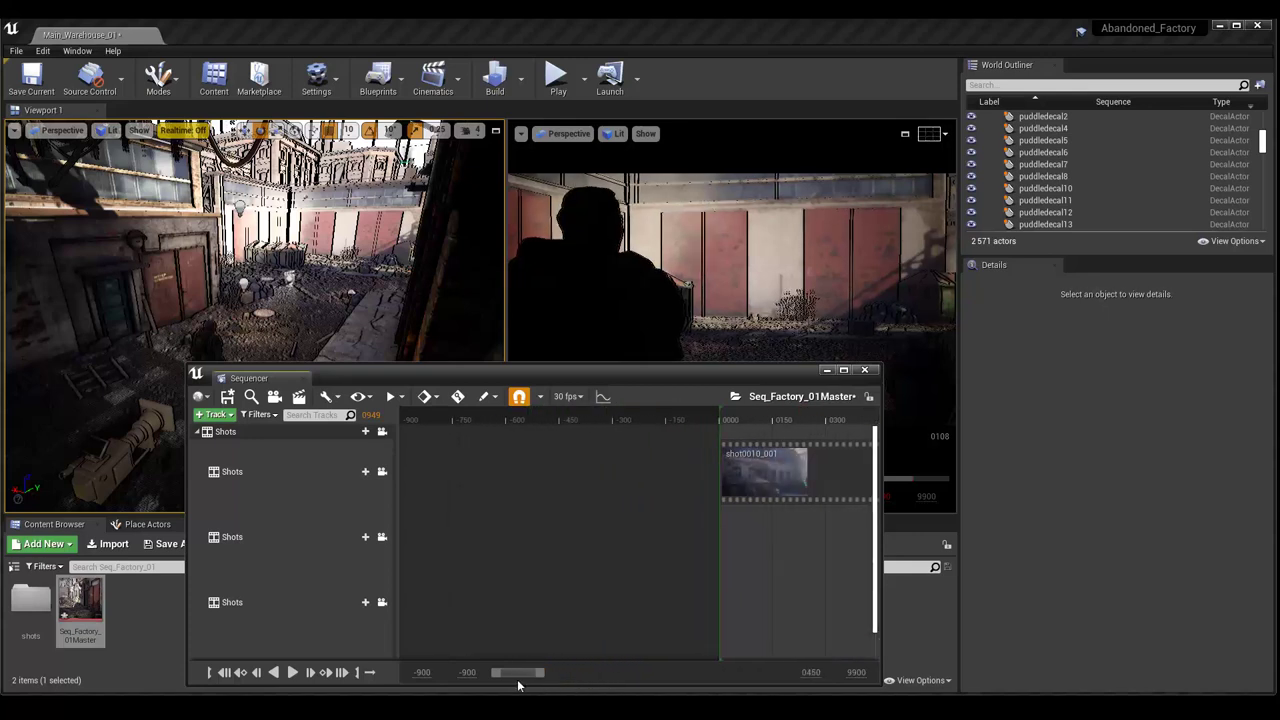
drag(517, 673, 549, 673)
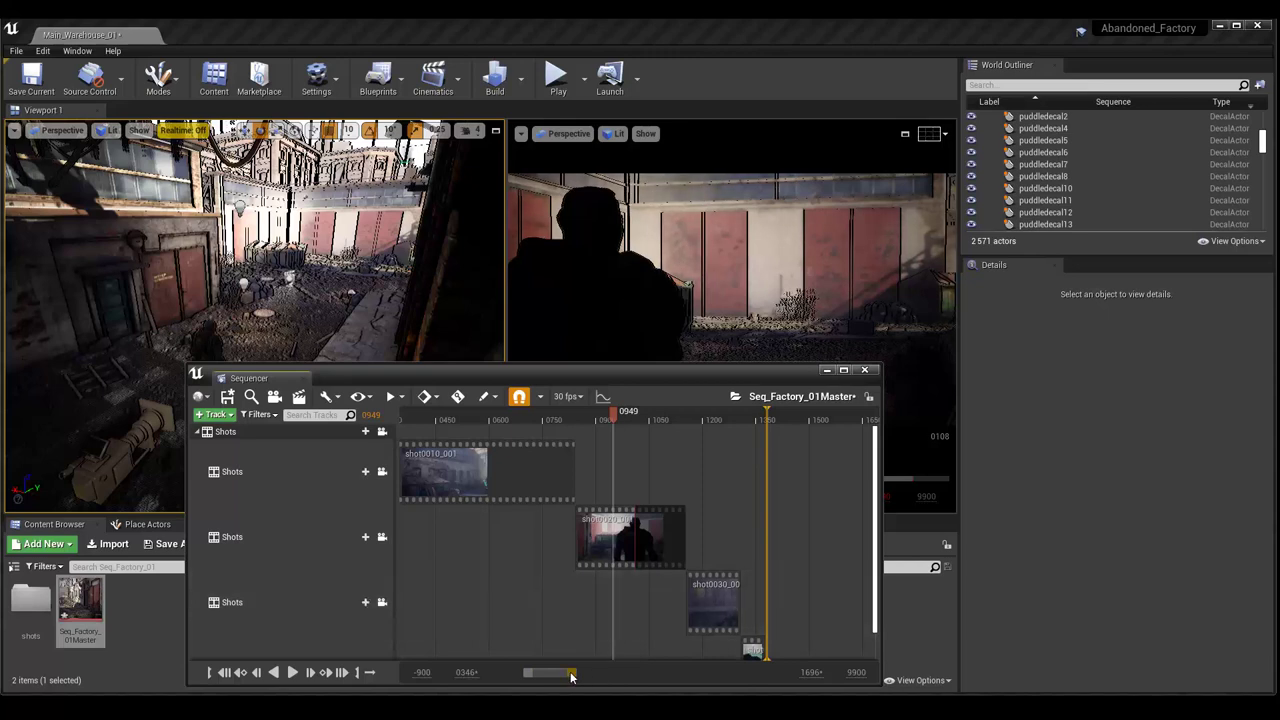
drag(572, 673, 555, 673)
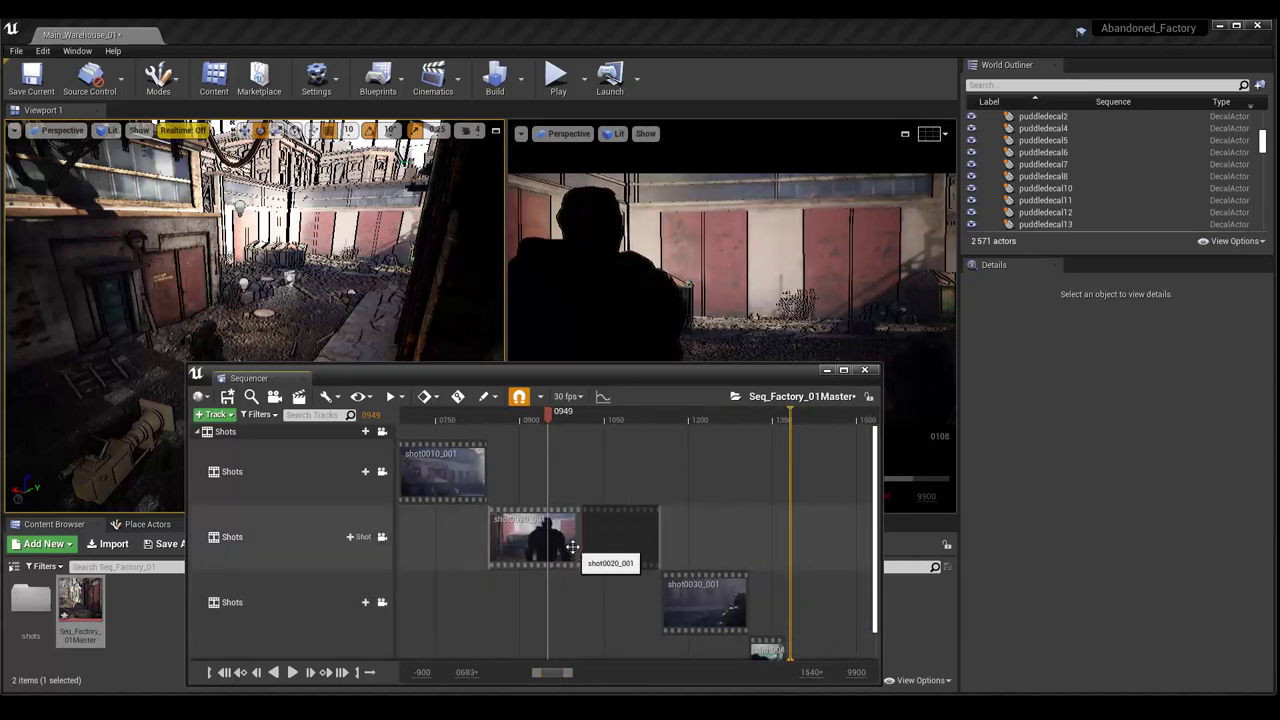
Step: Trim shot0020's end, move shot0030 to start at 1004 and shot0040 at 1204
drag(660, 540, 580, 552)
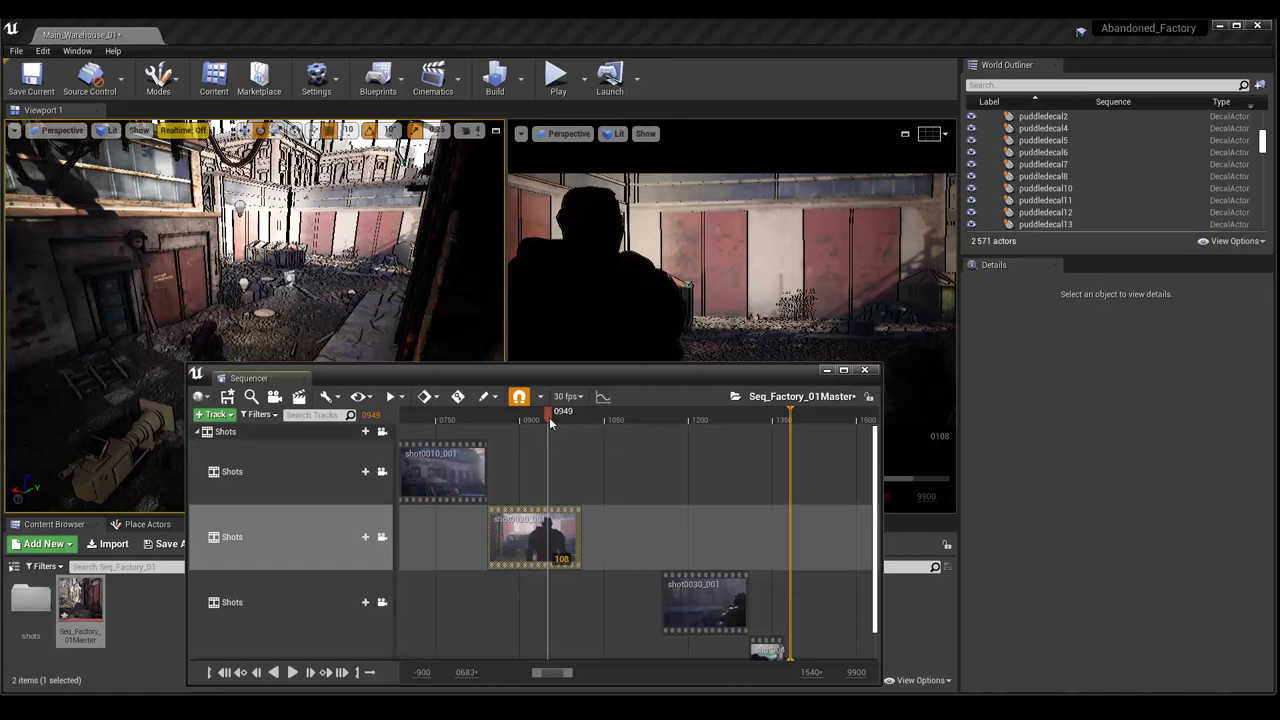
drag(550, 419, 576, 433)
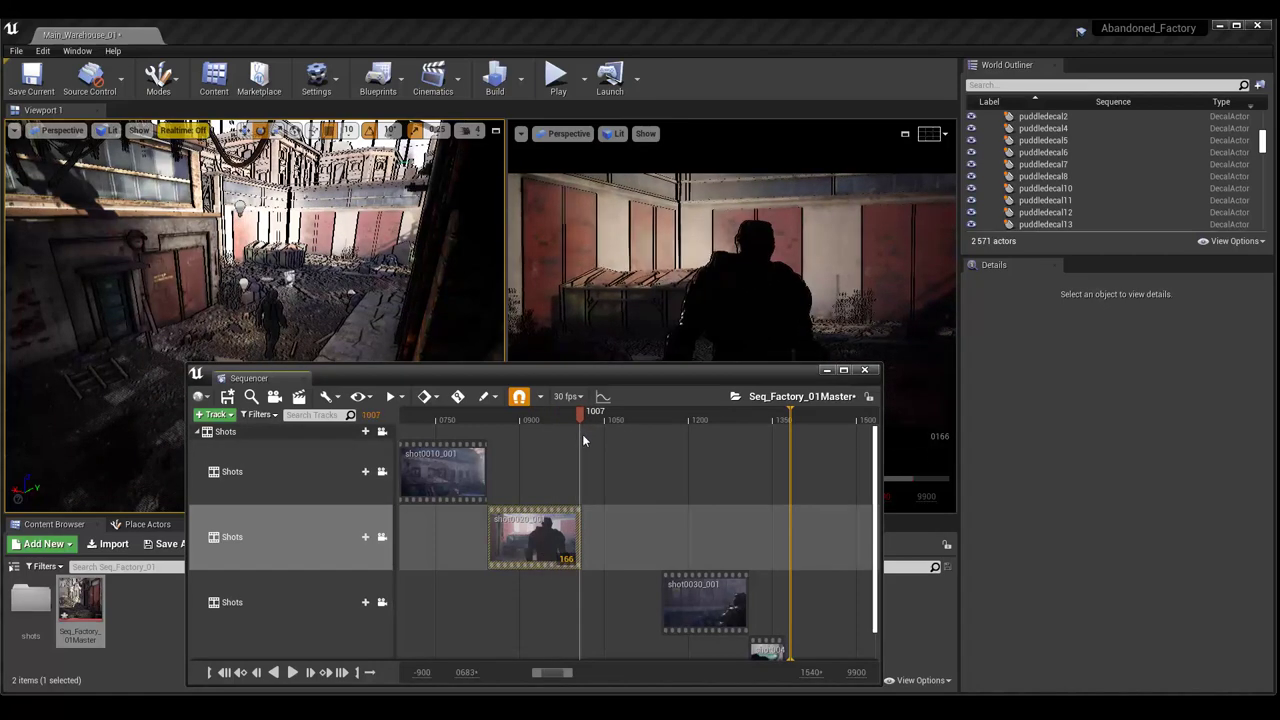
drag(576, 433, 578, 434)
drag(687, 597, 625, 605)
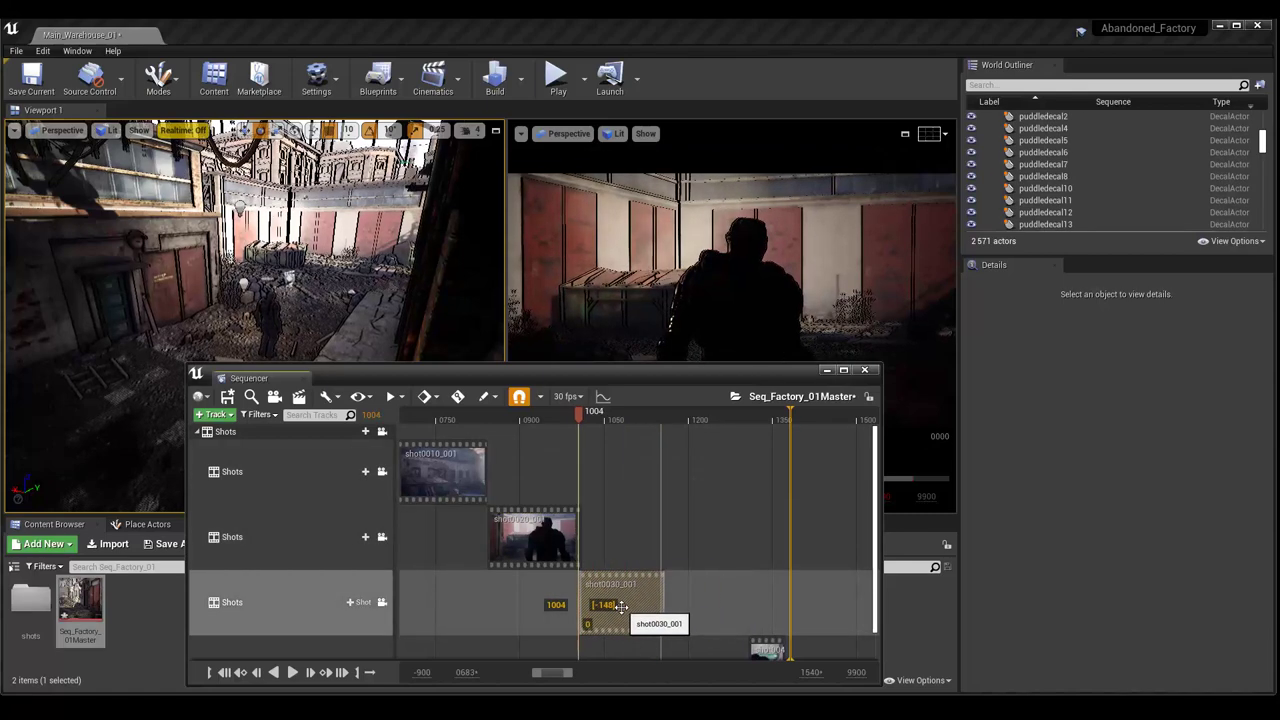
drag(768, 650, 667, 648)
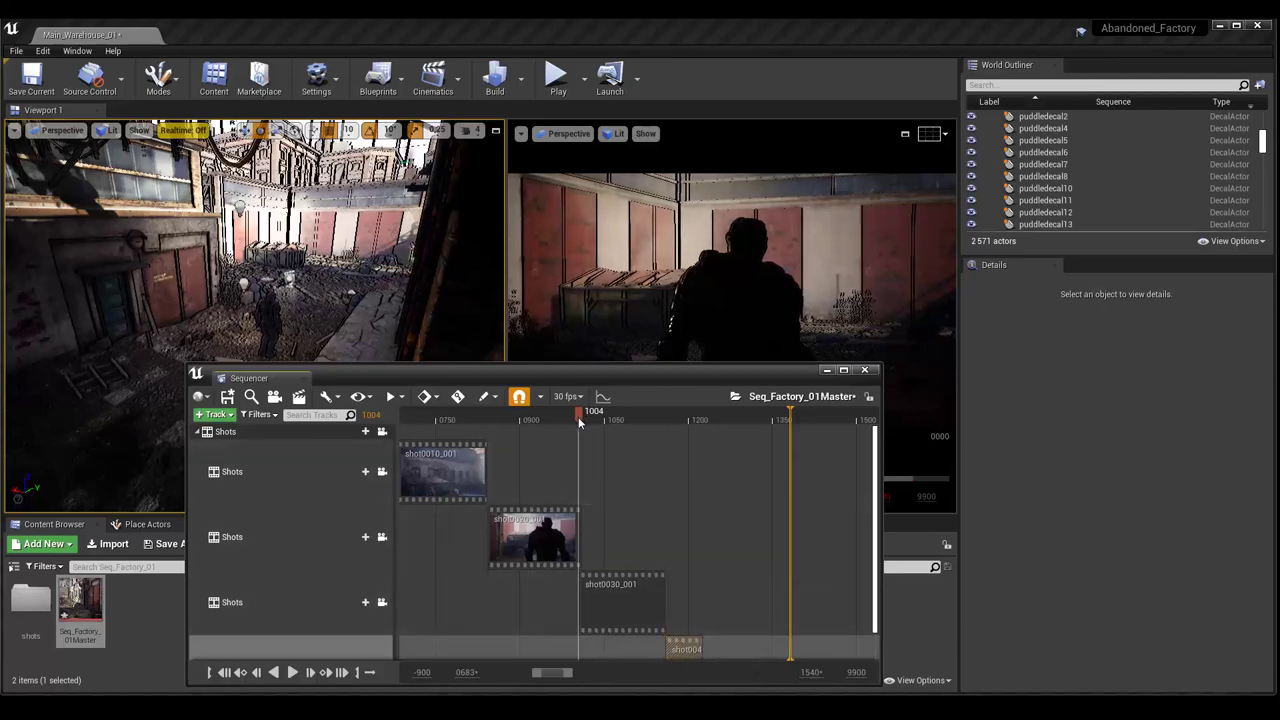
Step: Trim shot0030's start to frame 1055, snap shot0040 to 1121, and preview its opening
drag(585, 423, 610, 440)
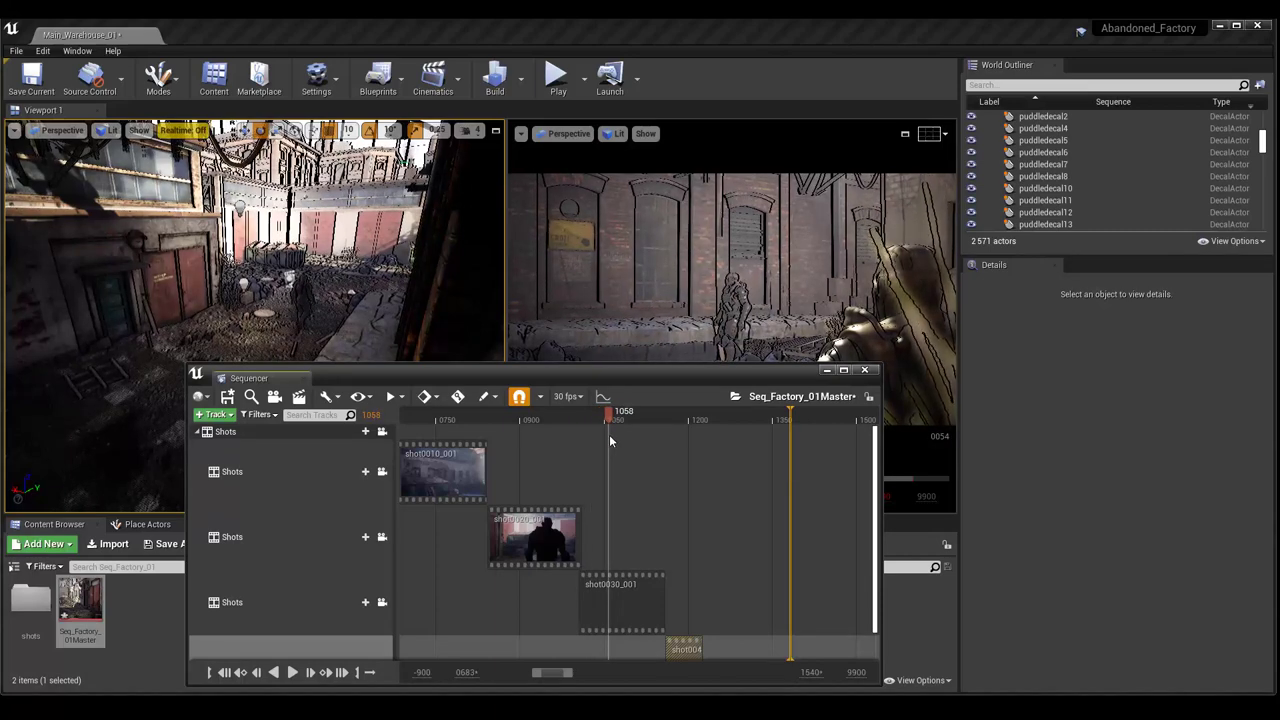
drag(610, 440, 602, 438)
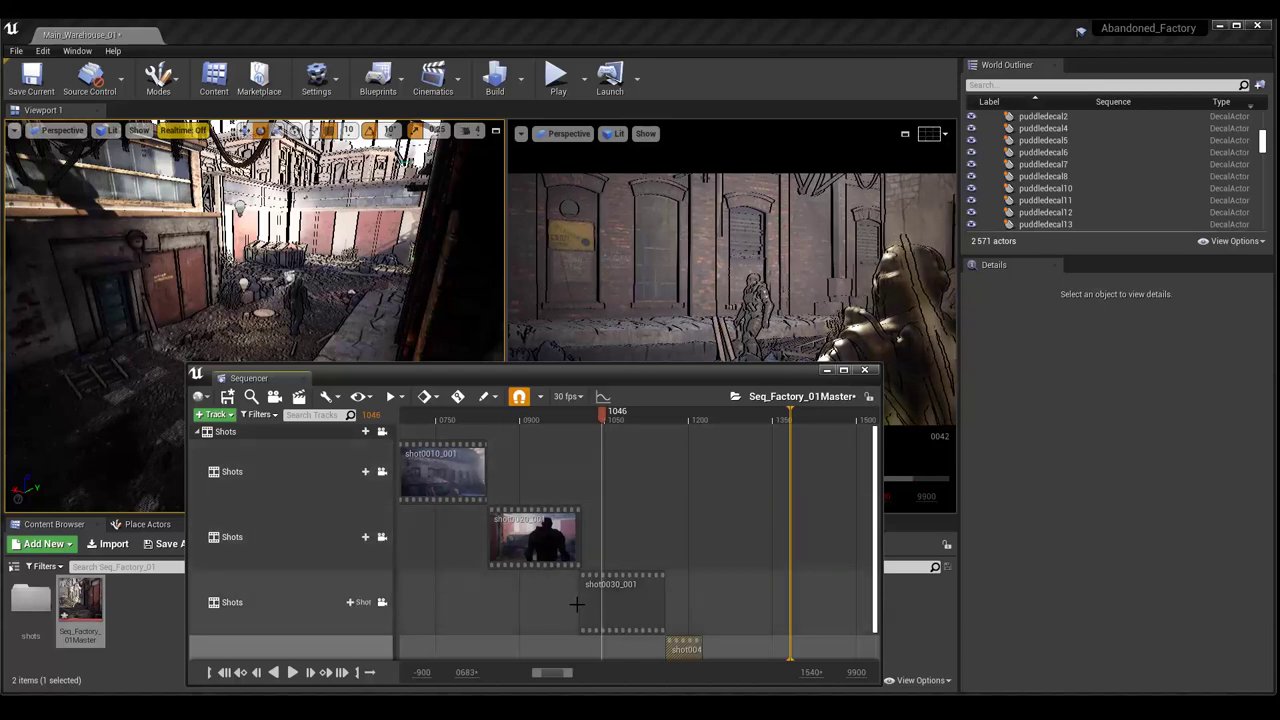
mouse_move(580, 604)
mouse_down()
mouse_move(622, 599)
mouse_move(590, 596)
mouse_up()
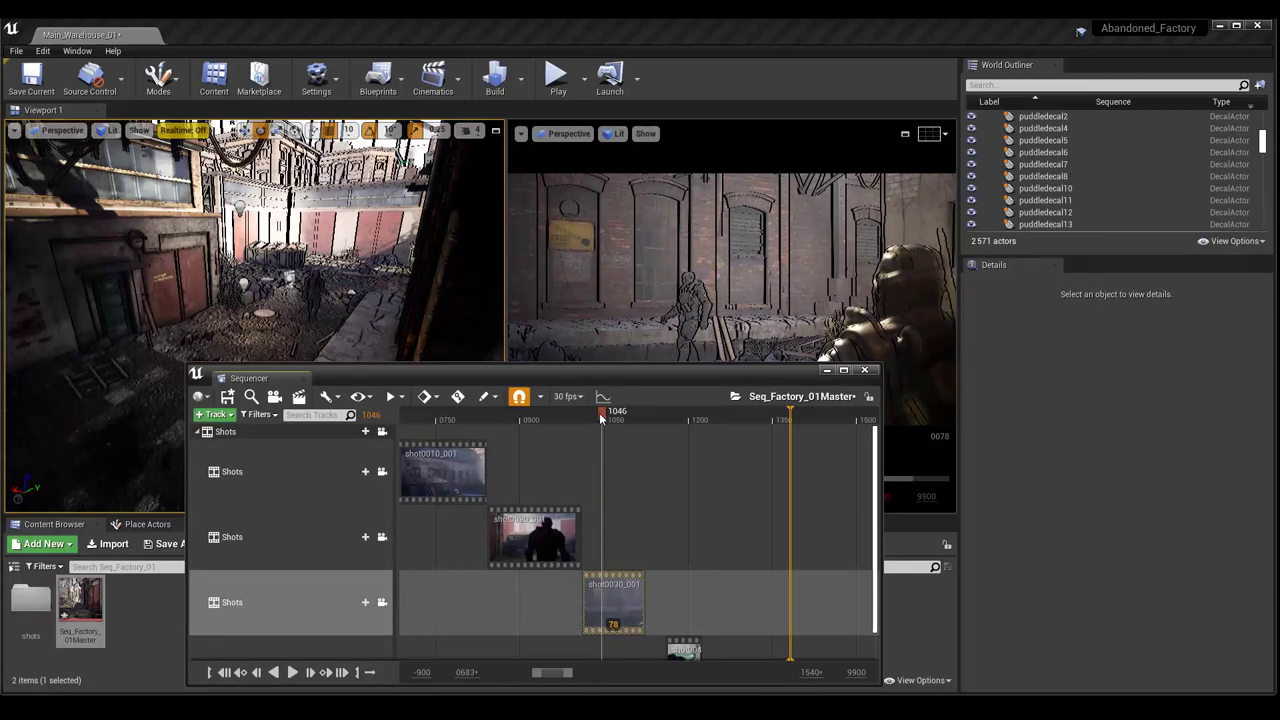
mouse_move(600, 418)
mouse_down()
mouse_move(581, 427)
mouse_move(646, 447)
mouse_up()
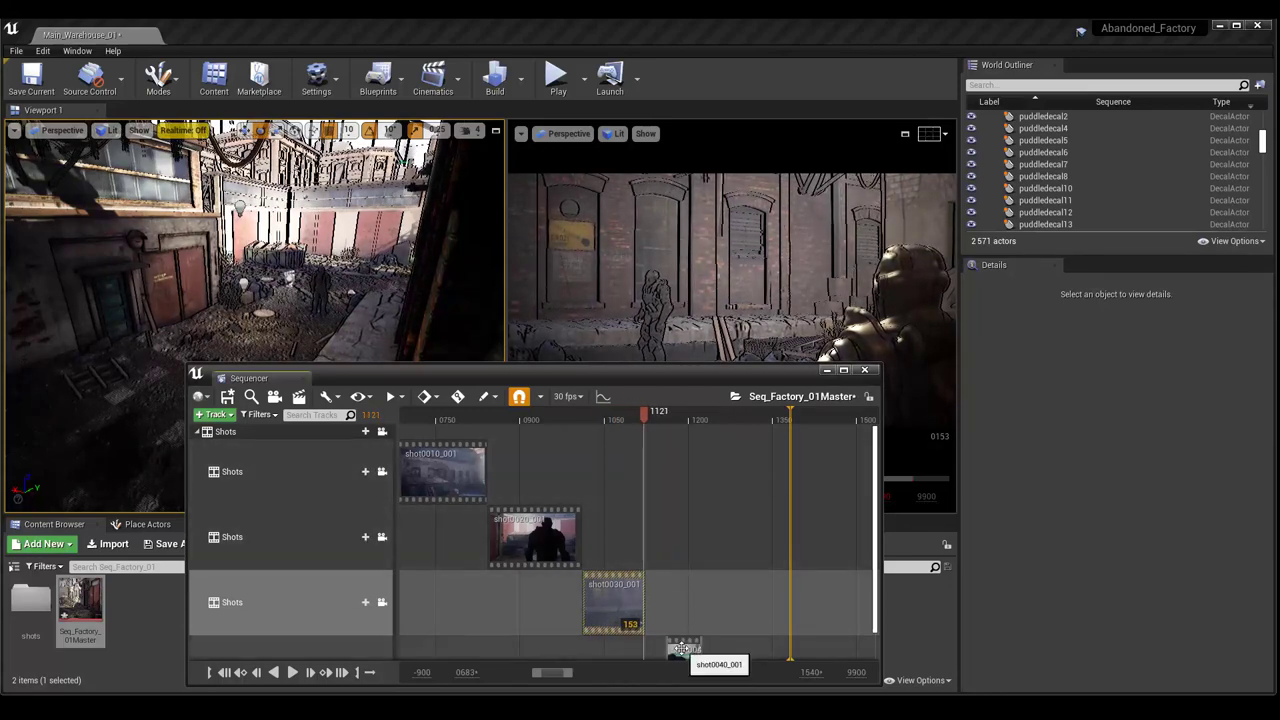
drag(681, 649, 658, 649)
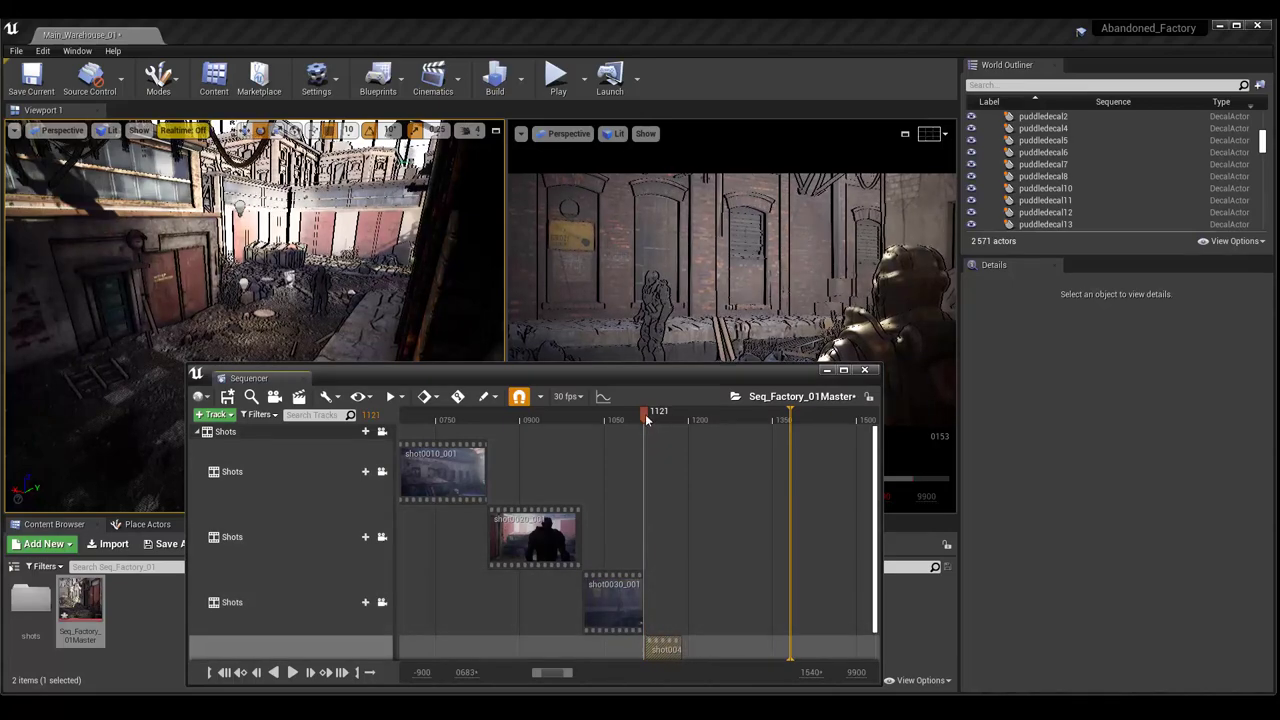
mouse_move(649, 420)
mouse_down()
mouse_move(685, 428)
mouse_move(672, 434)
mouse_up()
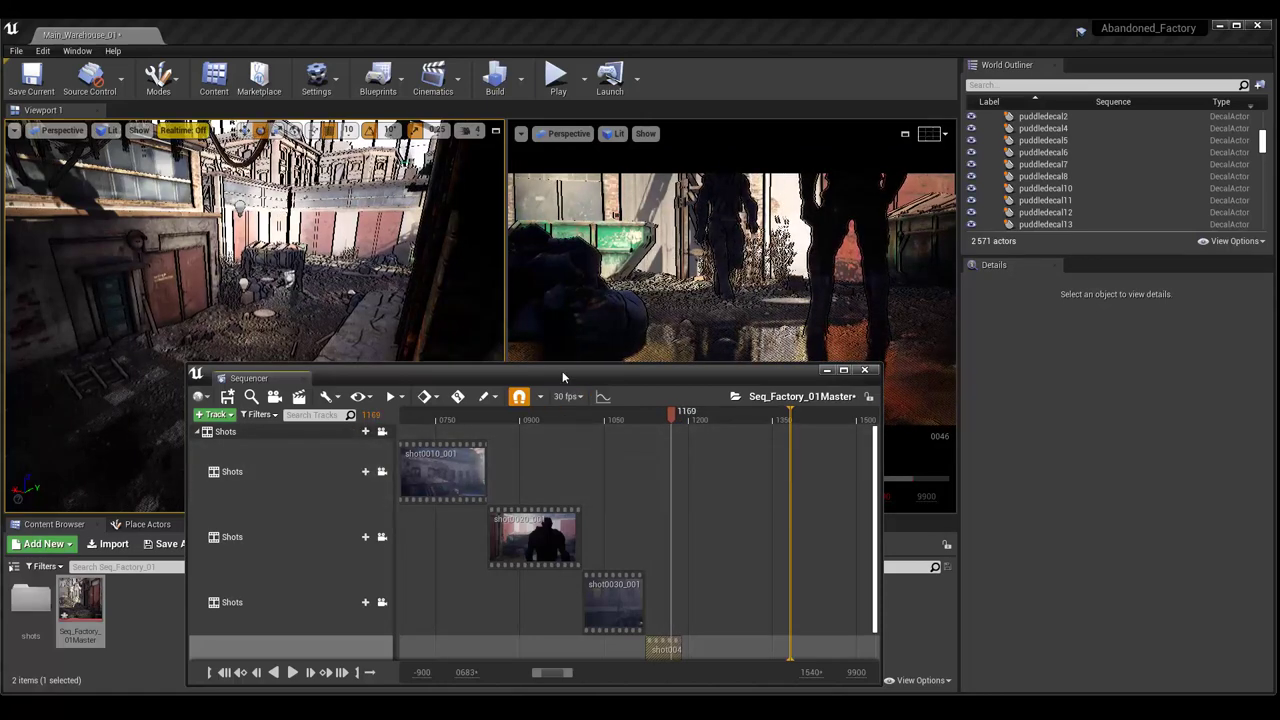
Step: Reposition the Sequencer window, then close it
mouse_move(609, 384)
mouse_down()
mouse_move(684, 413)
mouse_move(896, 394)
mouse_up()
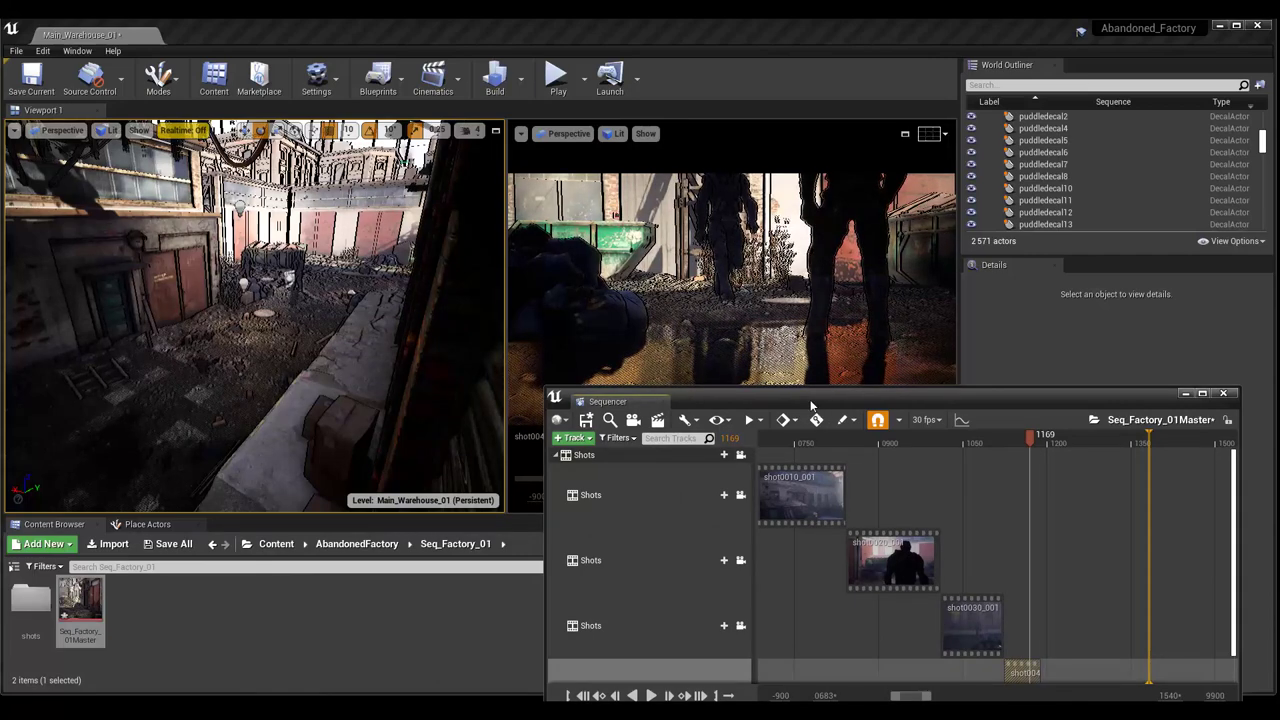
drag(811, 404, 764, 299)
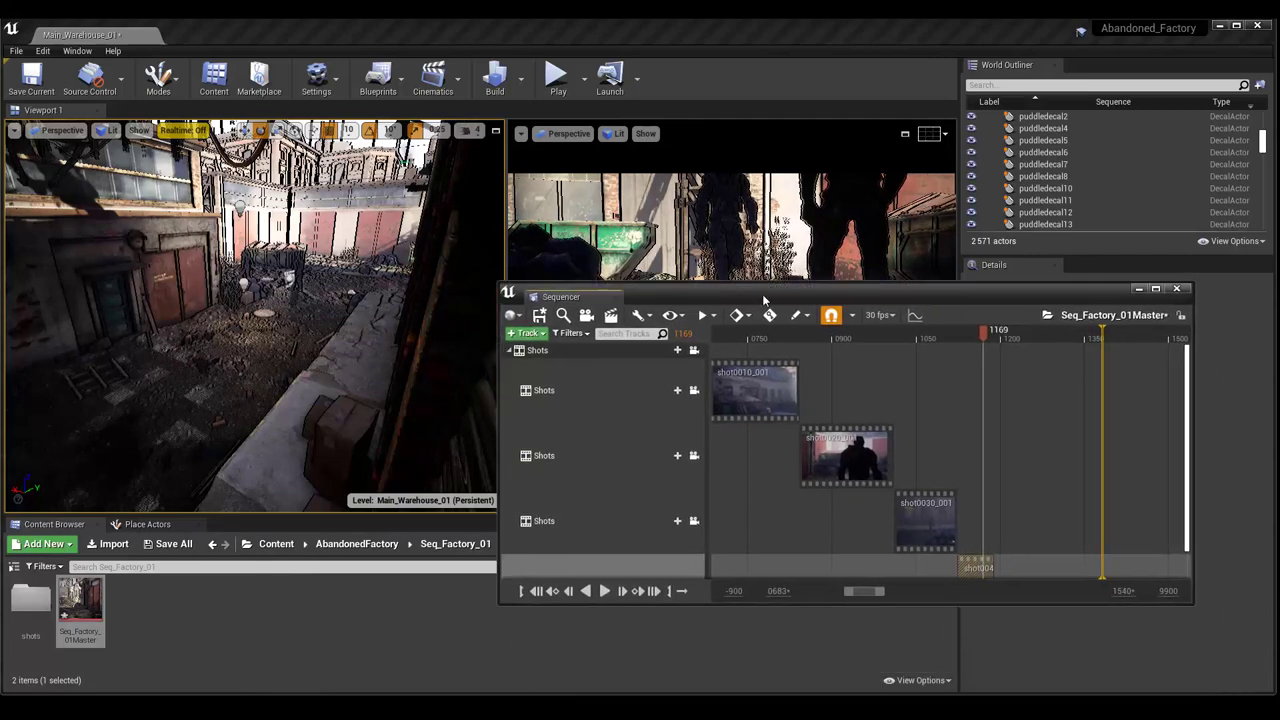
scroll(635, 517, down, 2)
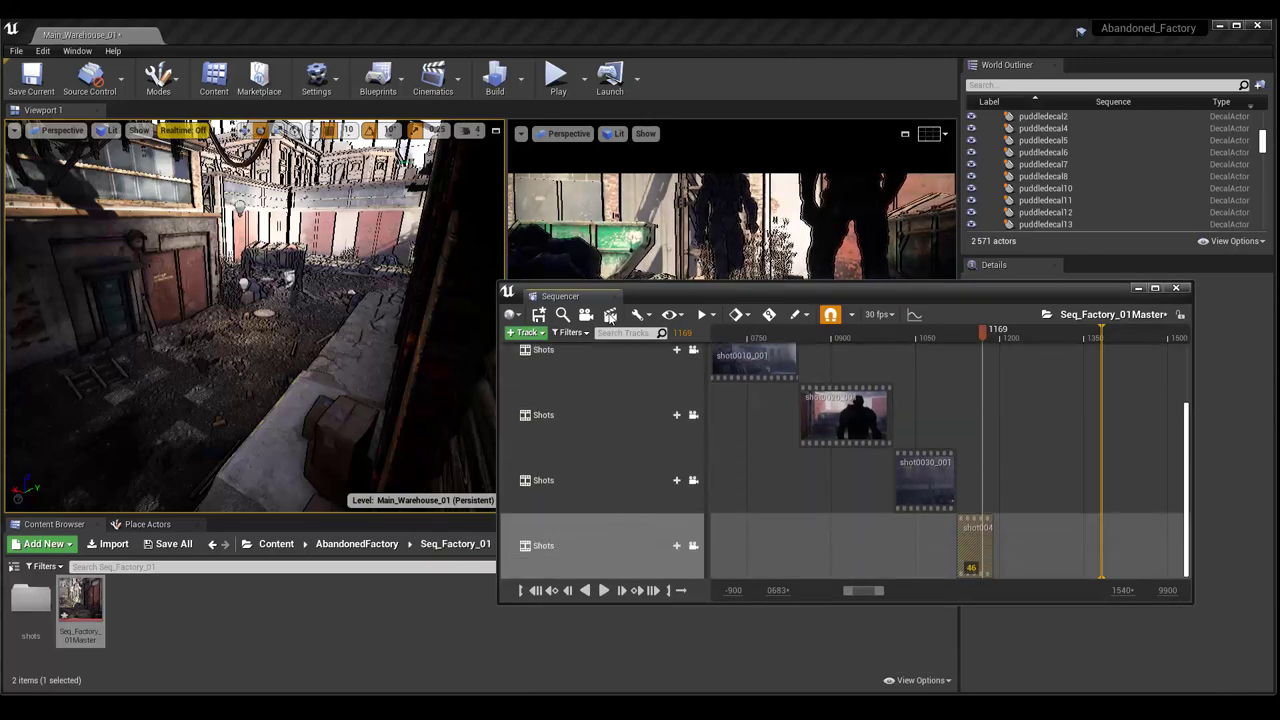
click(610, 316)
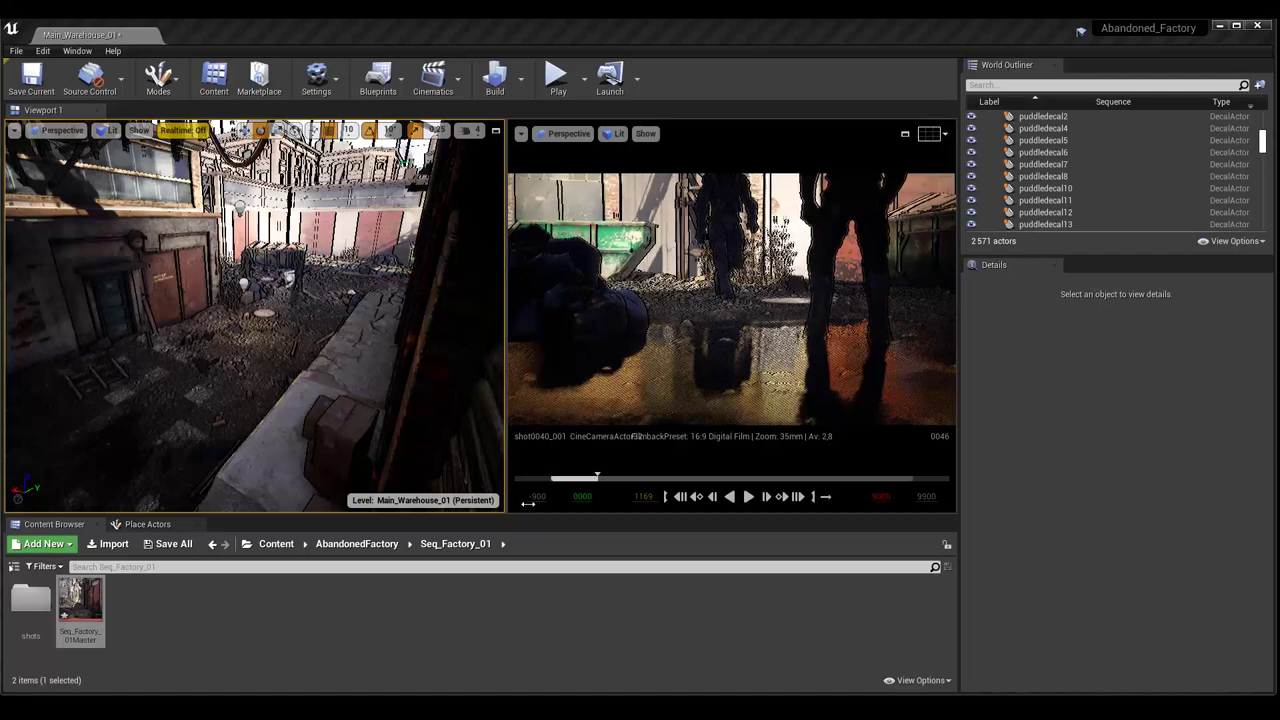
Step: Browse to Seq_Factory_01 > shots > shot0040 and open the shot0040_001 level sequence
click(357, 543)
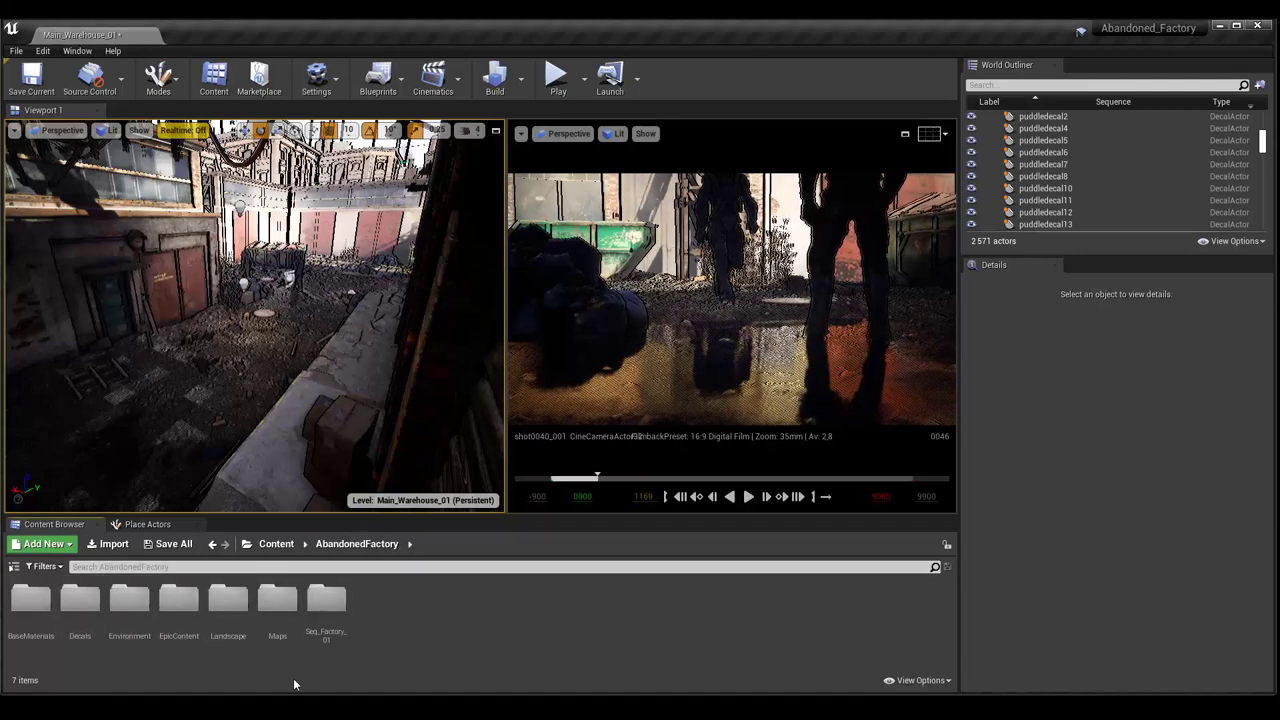
double_click(339, 600)
double_click(30, 598)
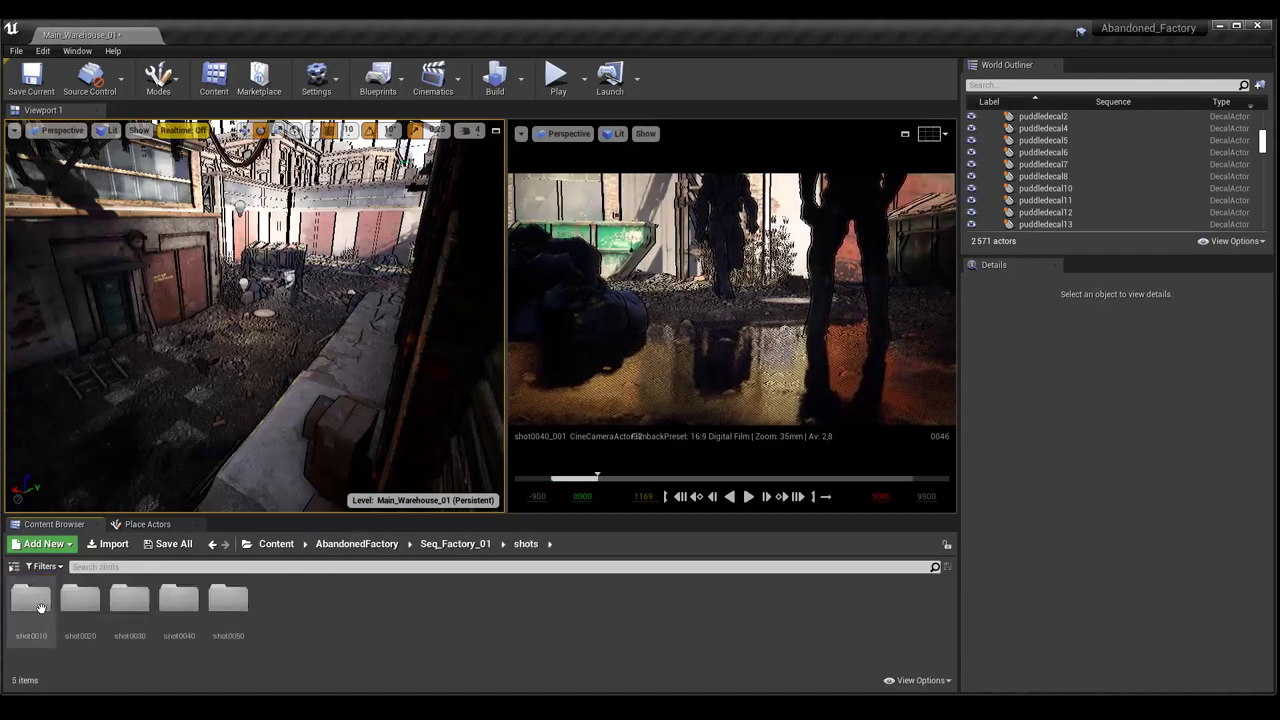
double_click(177, 600)
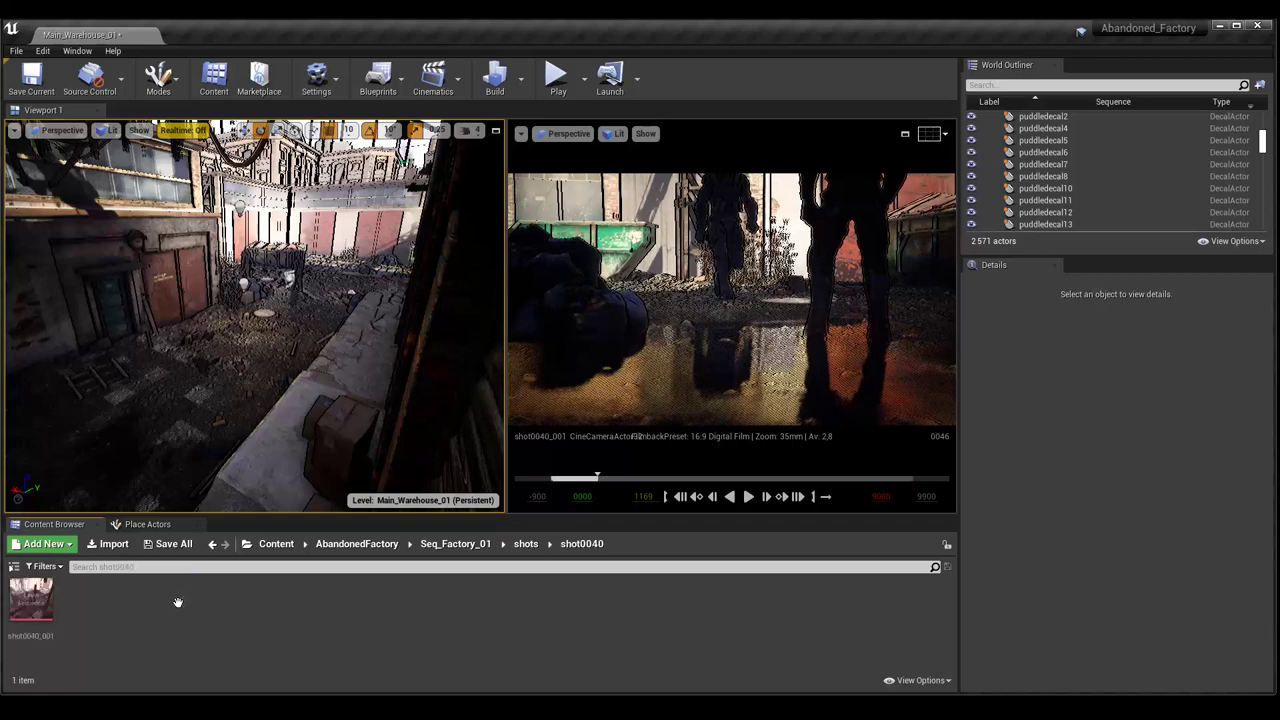
double_click(35, 600)
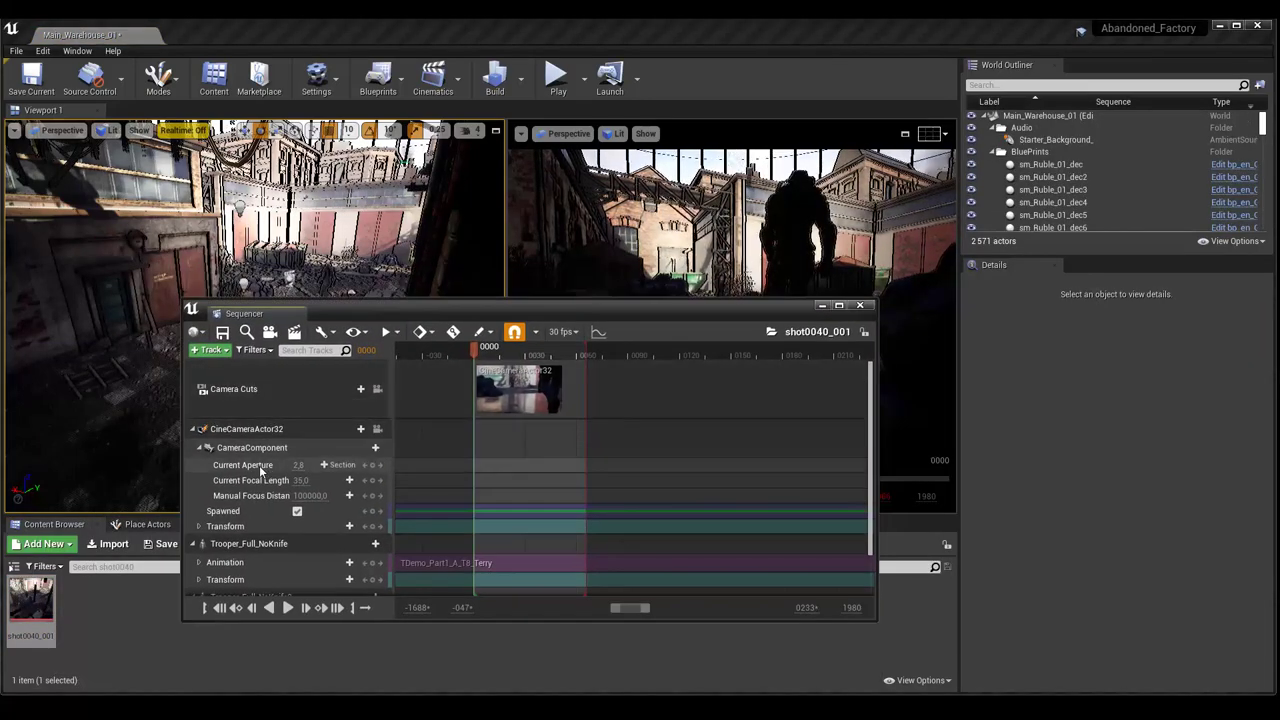
Step: Inspect the CameraComponent track and preview the camera move over the first frames
click(226, 449)
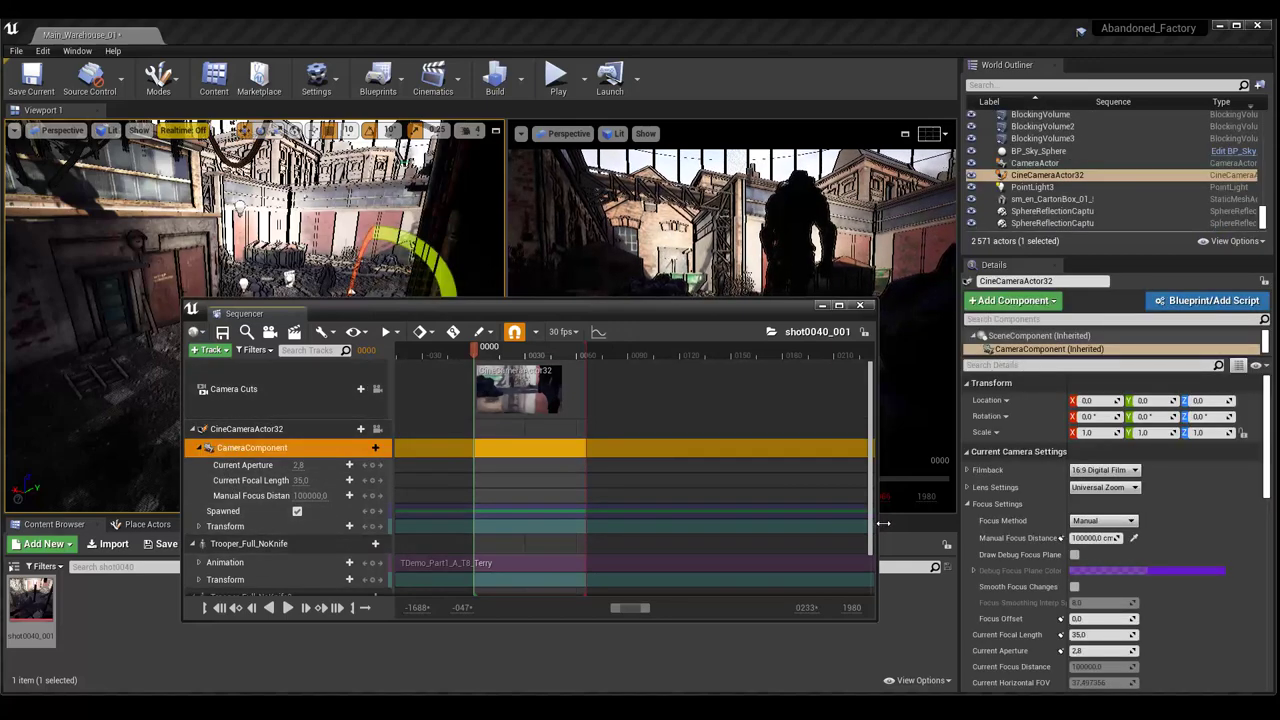
drag(883, 523, 988, 523)
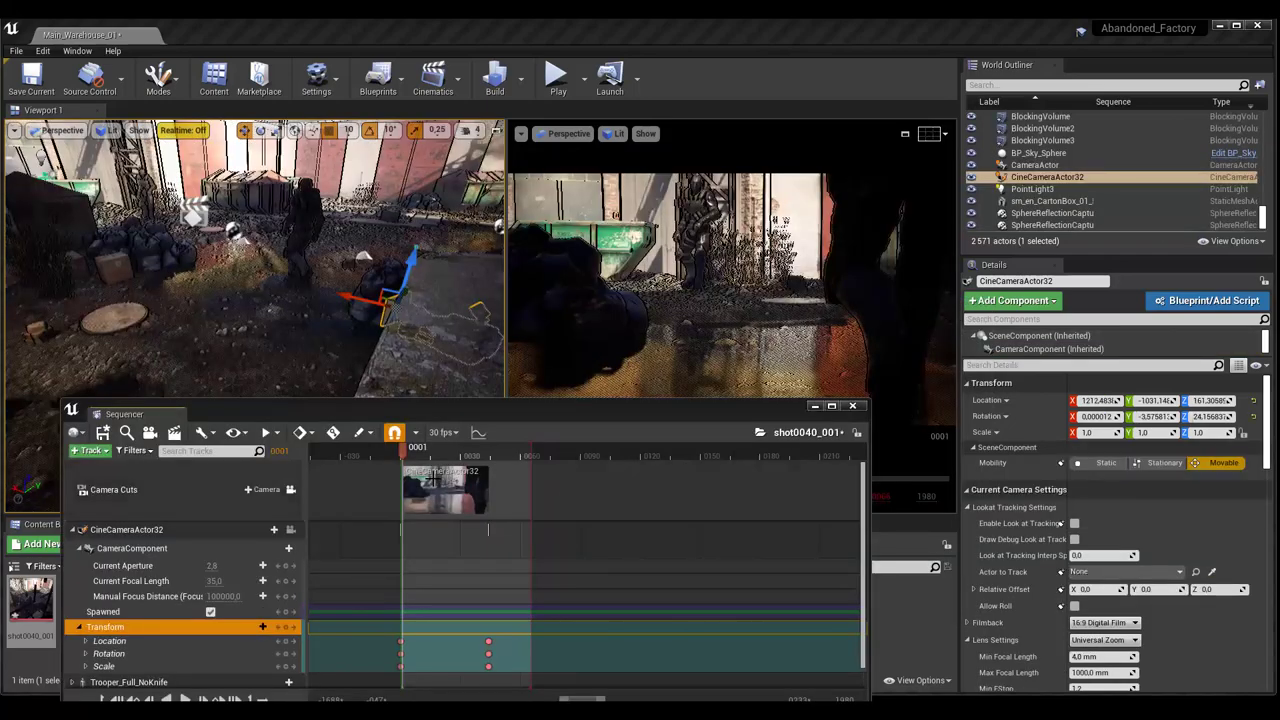
mouse_move(411, 456)
mouse_down()
mouse_move(519, 461)
mouse_move(530, 479)
mouse_move(404, 470)
mouse_up()
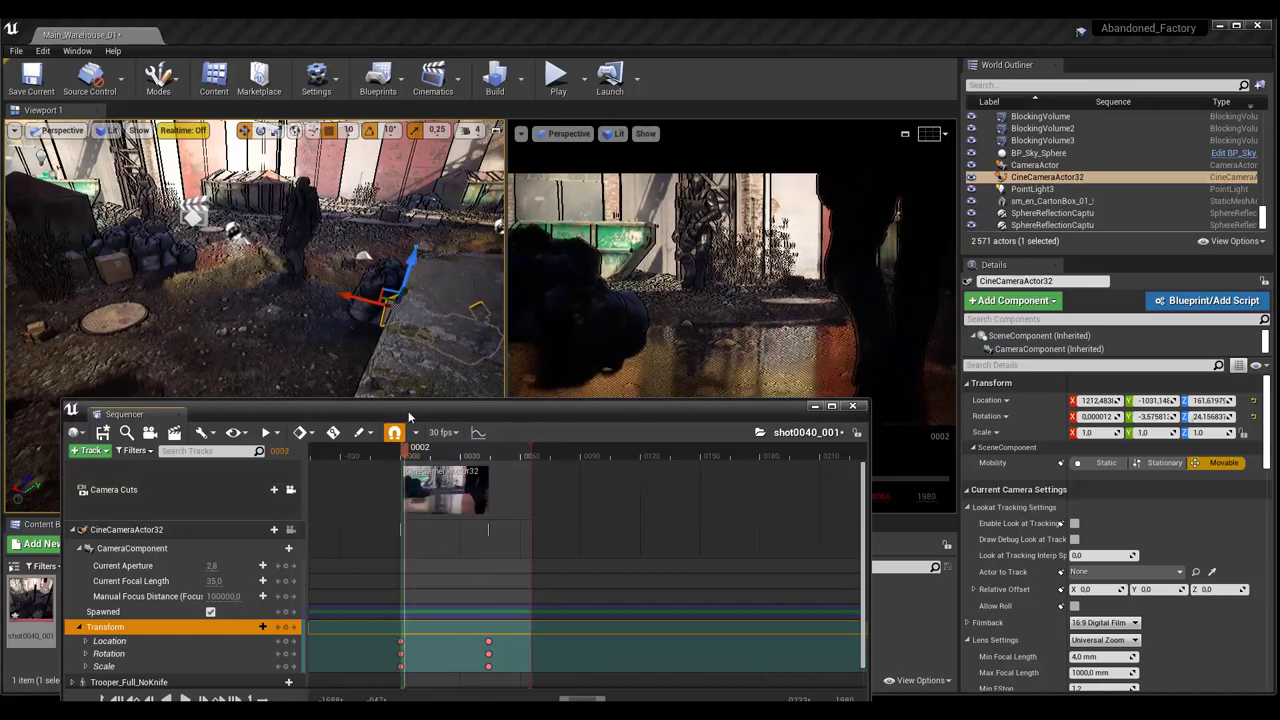
Step: Move the Sequencer aside and select Seq_Factory_01Master in the Seq_Factory_01 folder
drag(110, 413, 328, 359)
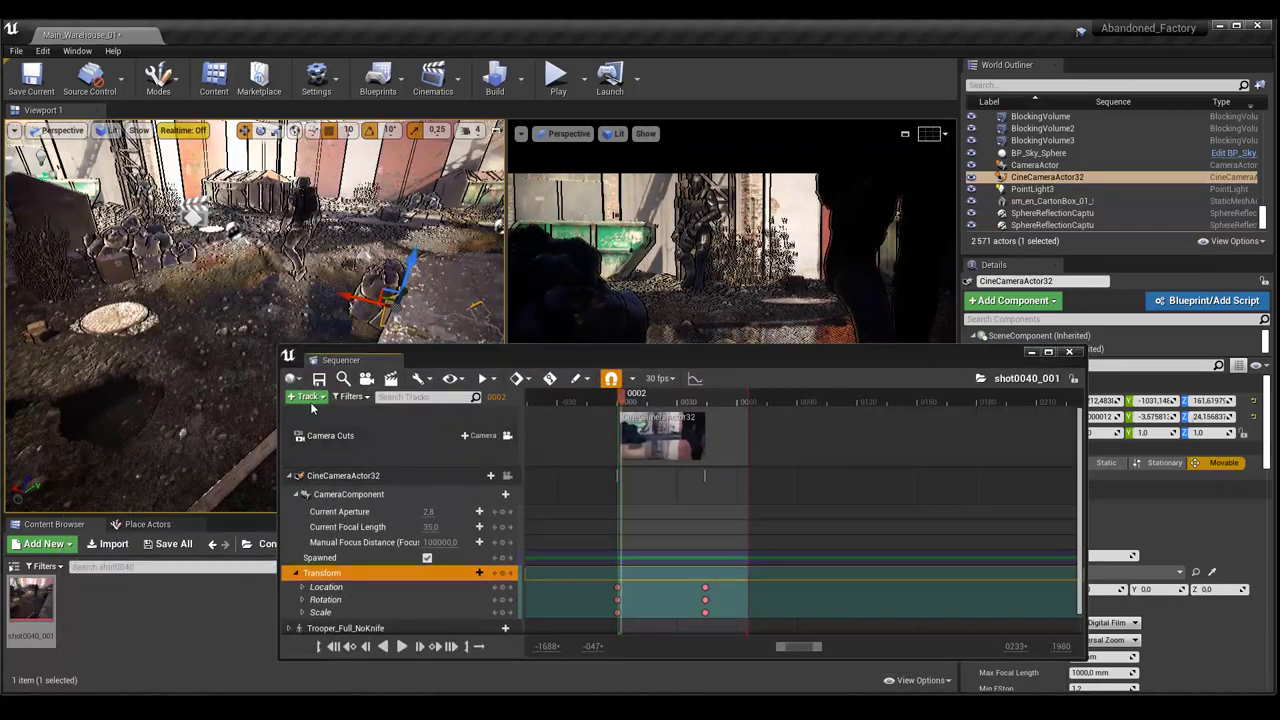
drag(446, 360, 1279, 360)
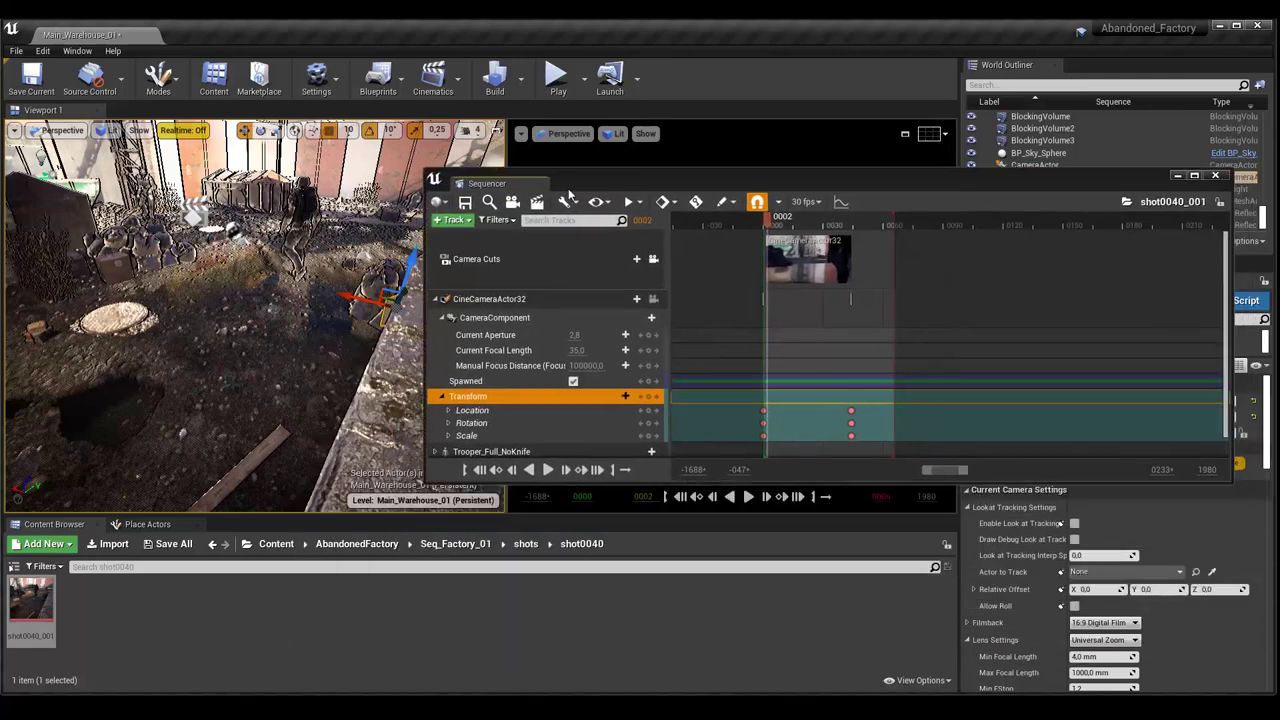
click(458, 544)
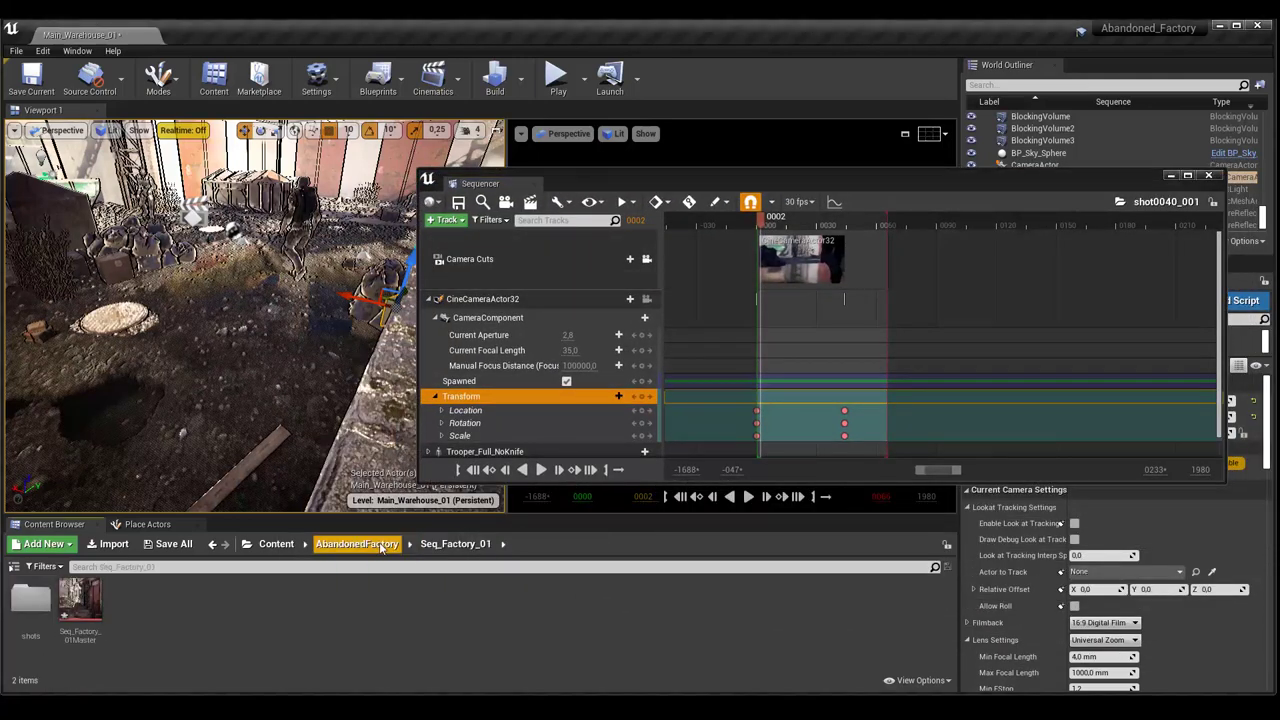
click(80, 598)
Step: Reopen Seq_Factory_01Master at frame 1115 and lock the viewport to the shot cameras
double_click(78, 597)
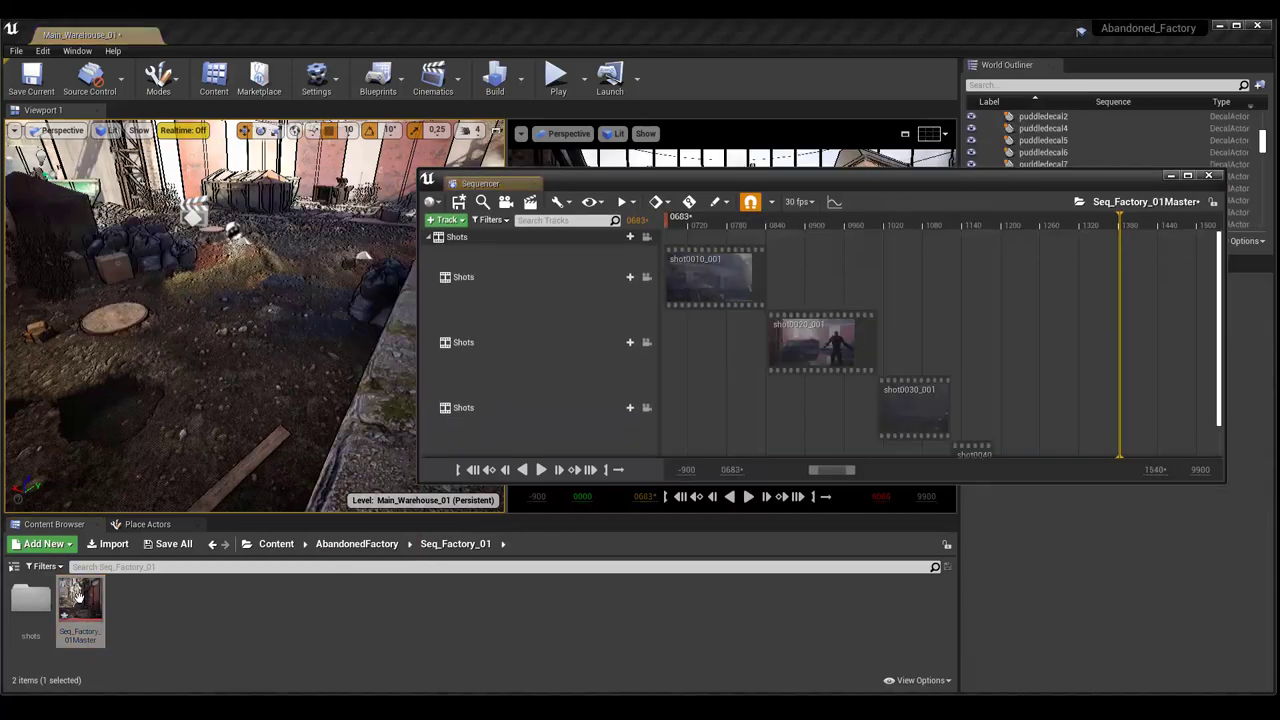
click(946, 220)
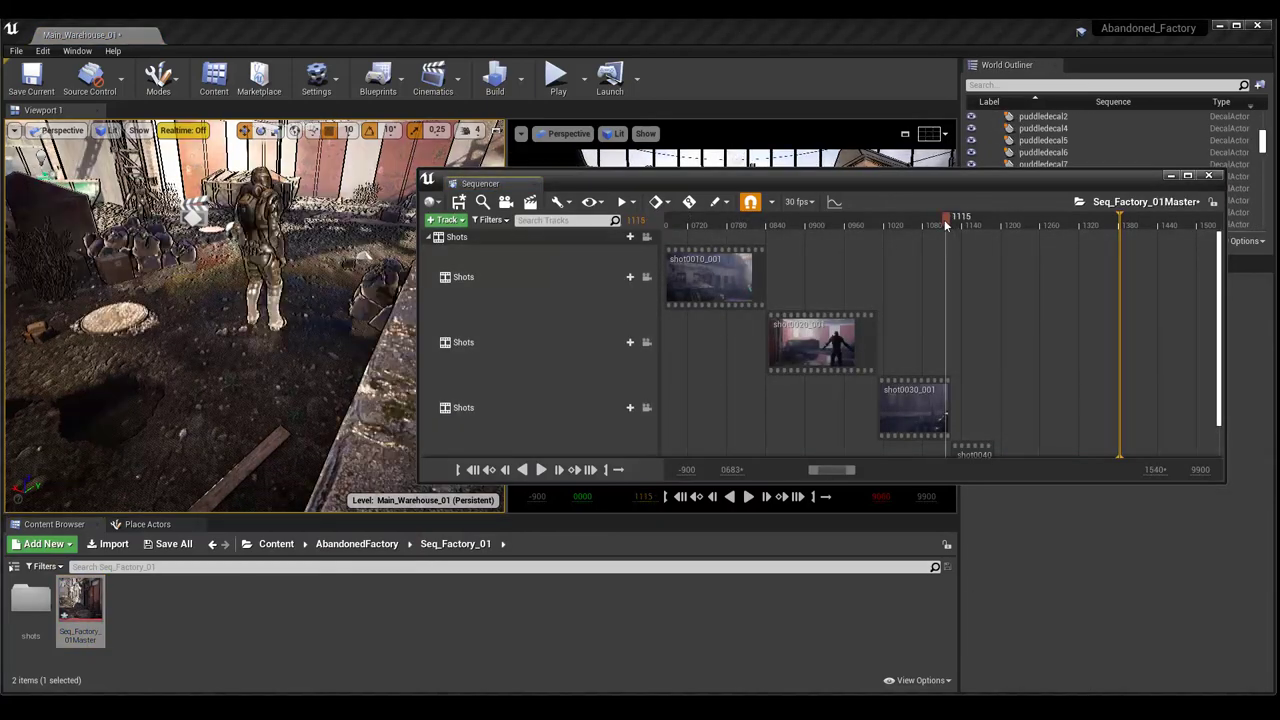
drag(932, 179, 558, 302)
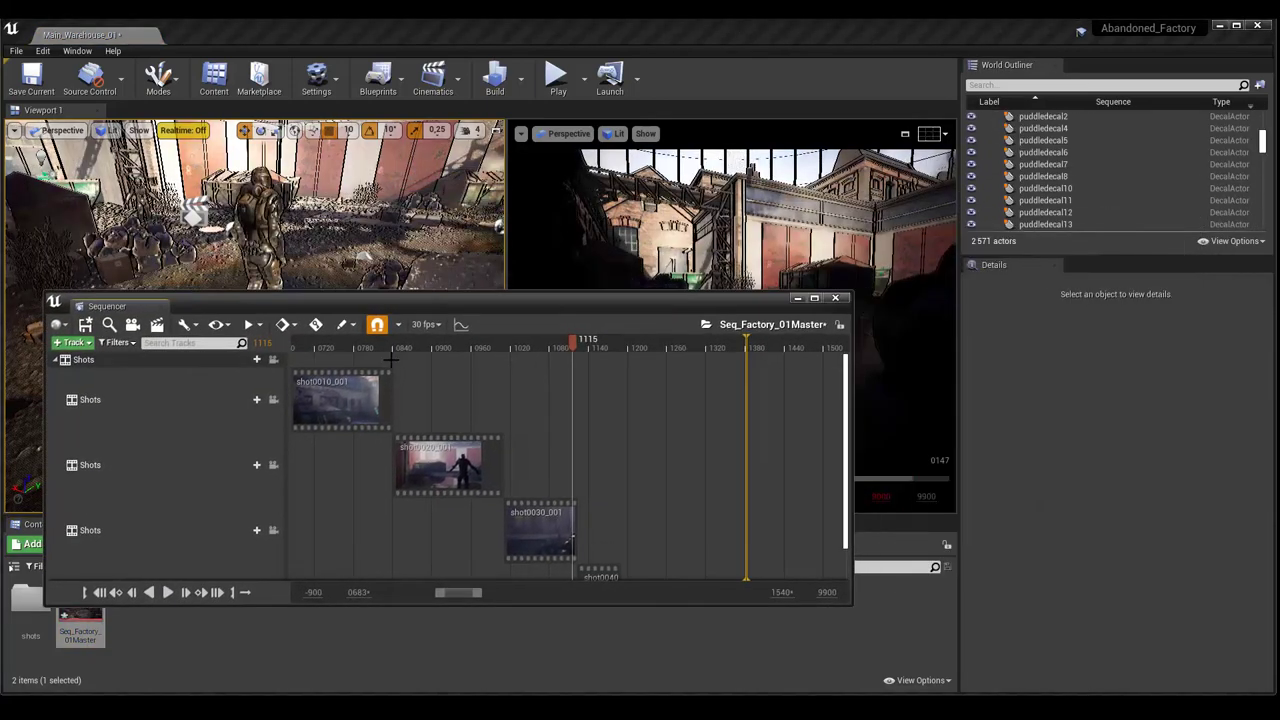
click(273, 360)
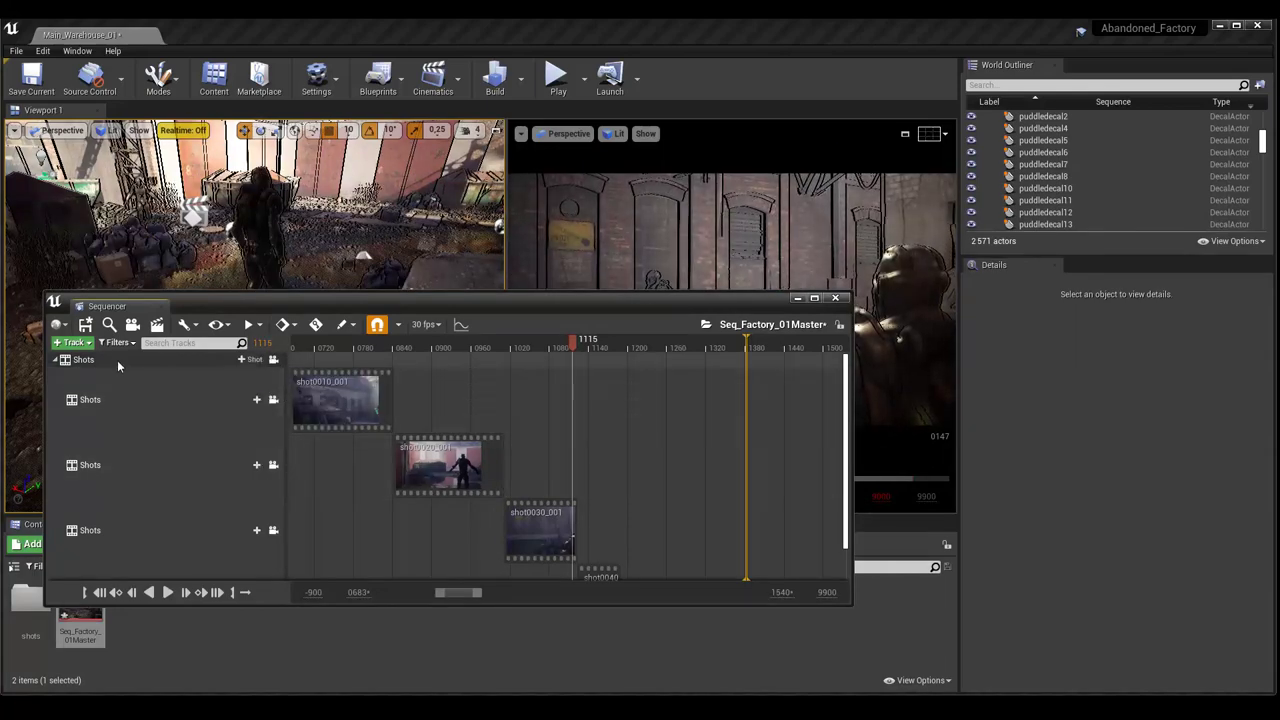
Step: Scrub back and forth across the shot0030–shot0040 cut, frames 1131–1165, then back to 0951
click(586, 345)
mouse_move(586, 345)
mouse_down()
mouse_move(605, 348)
mouse_move(571, 405)
mouse_up()
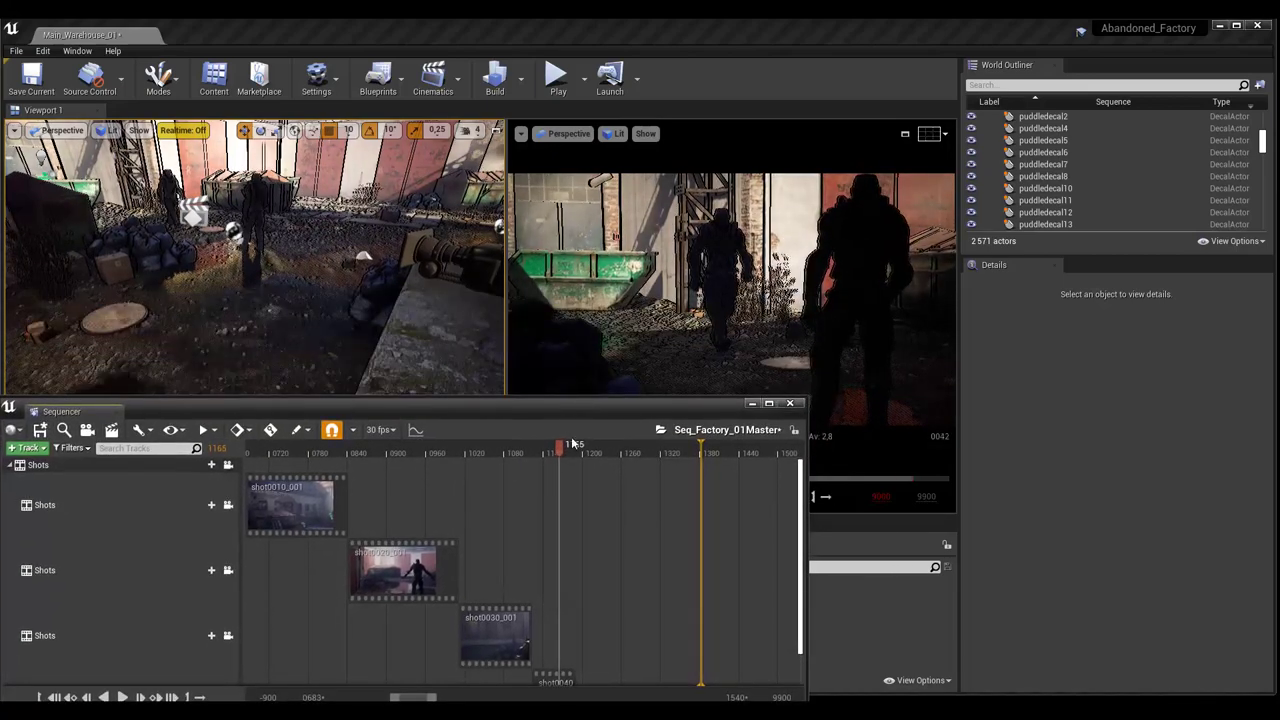
click(534, 453)
drag(534, 452, 552, 463)
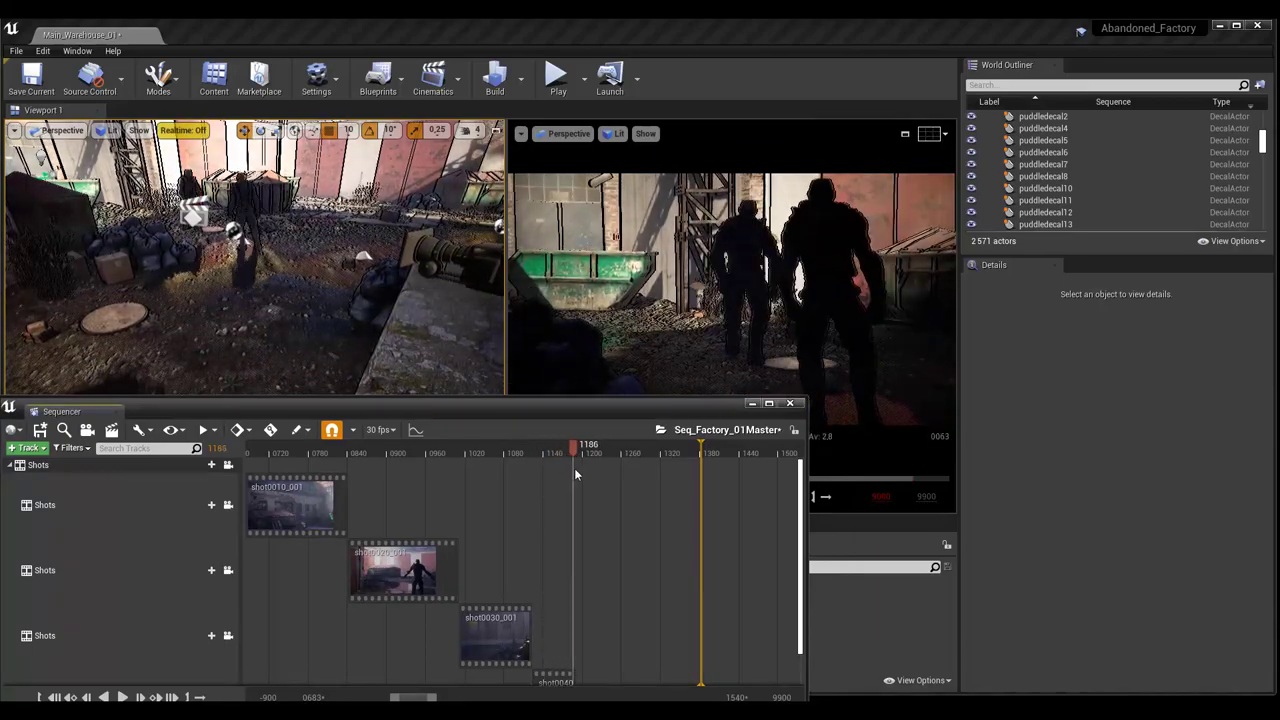
mouse_move(552, 463)
mouse_down()
mouse_move(415, 455)
mouse_move(282, 478)
mouse_move(262, 466)
mouse_up()
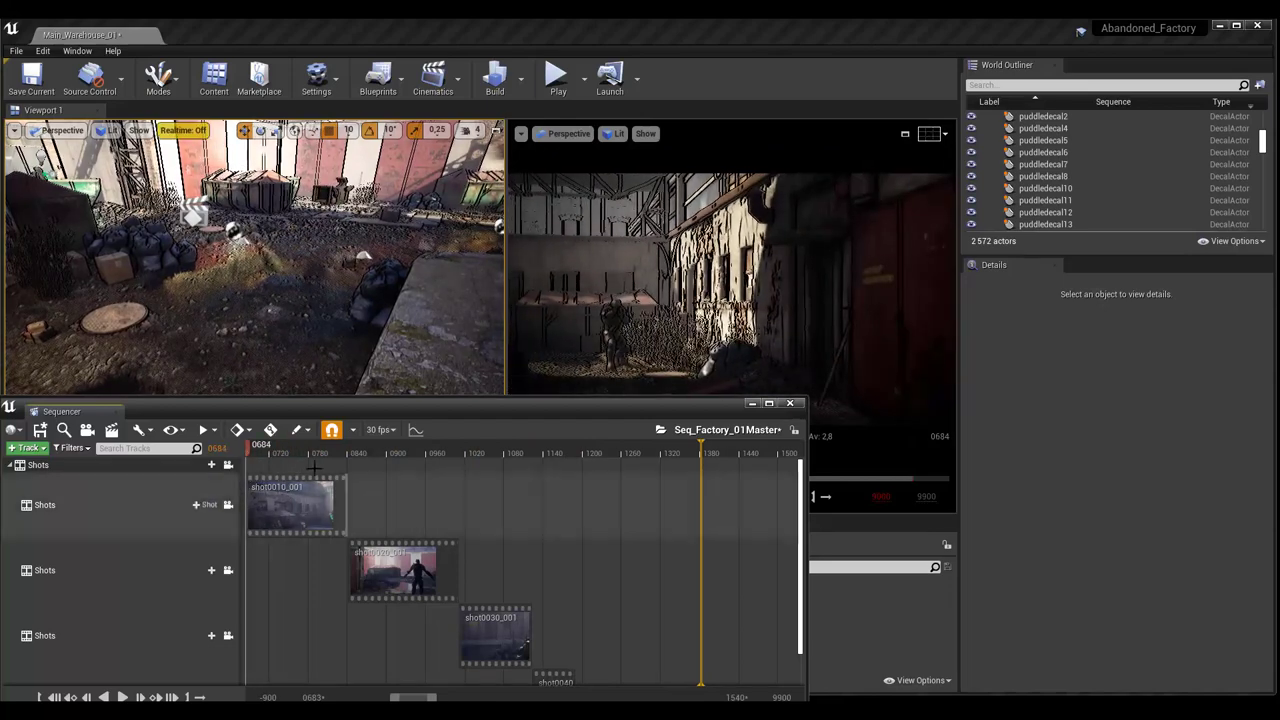
Step: Open and dismiss Playback Options, then play the master sequence through to frame 1275
click(206, 436)
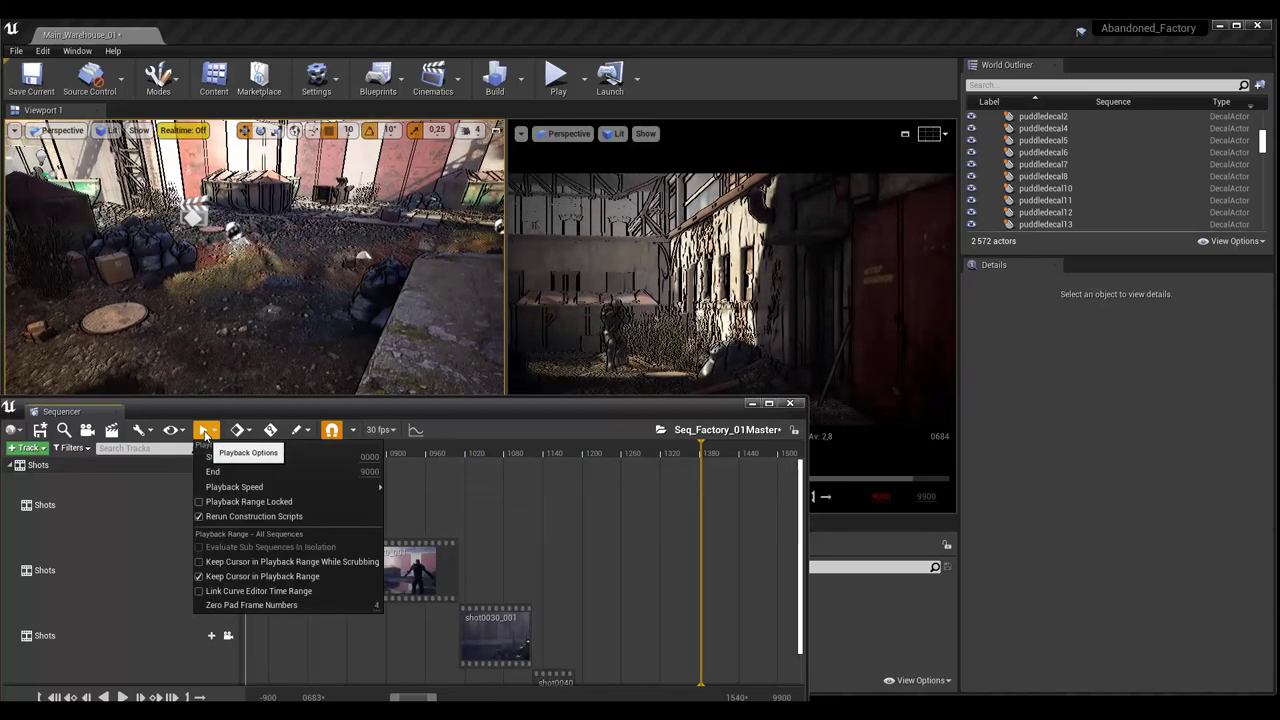
key(Escape)
click(122, 697)
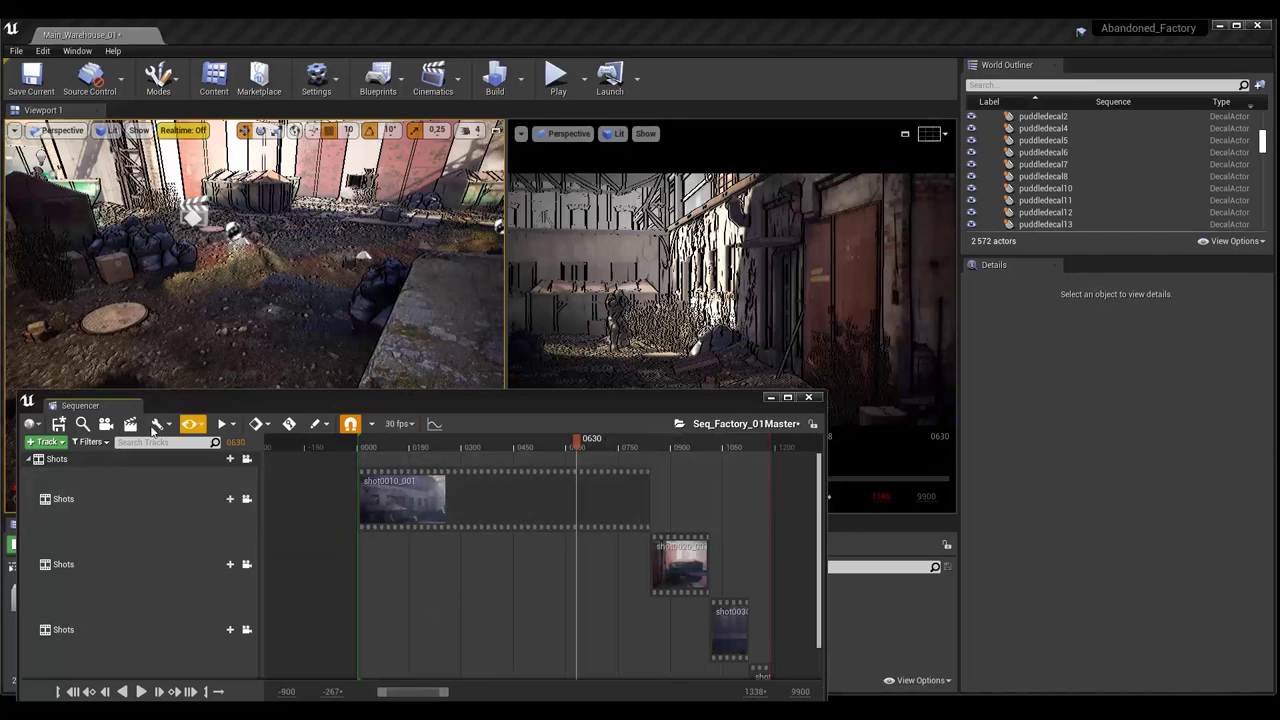
click(141, 691)
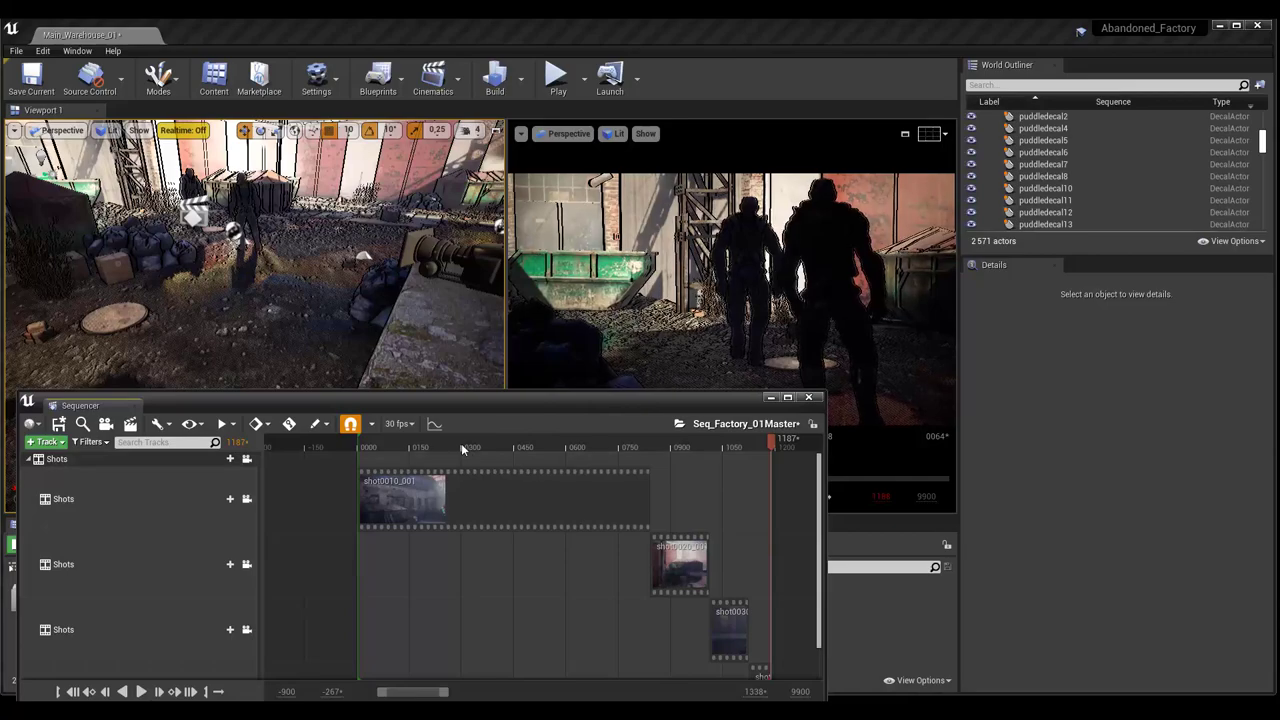
mouse_move(463, 449)
mouse_down()
mouse_move(664, 446)
mouse_move(689, 483)
mouse_move(539, 511)
mouse_up()
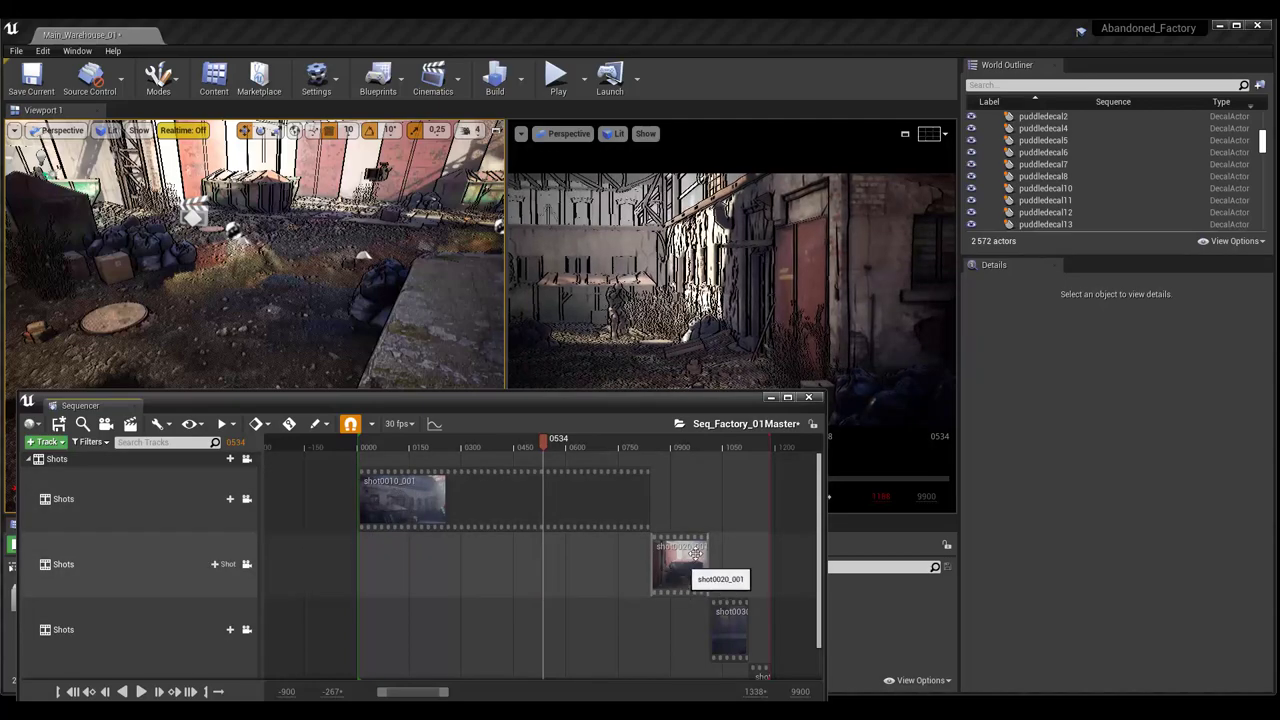
Step: Put shot0020_001 on the top Shots track, shot0030_001 on the second at 0841, and review frames 0865–0886
drag(683, 563, 722, 496)
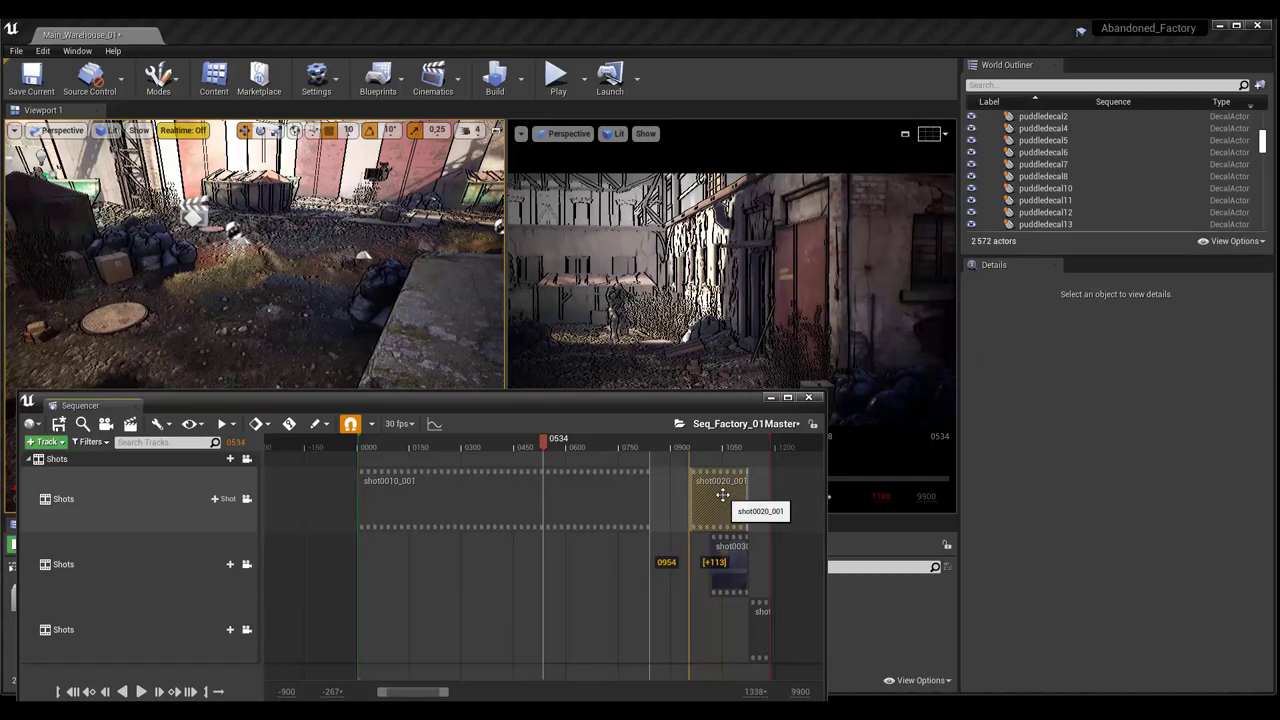
drag(722, 495, 722, 495)
mouse_move(728, 548)
mouse_down()
mouse_move(670, 549)
mouse_move(676, 581)
mouse_up()
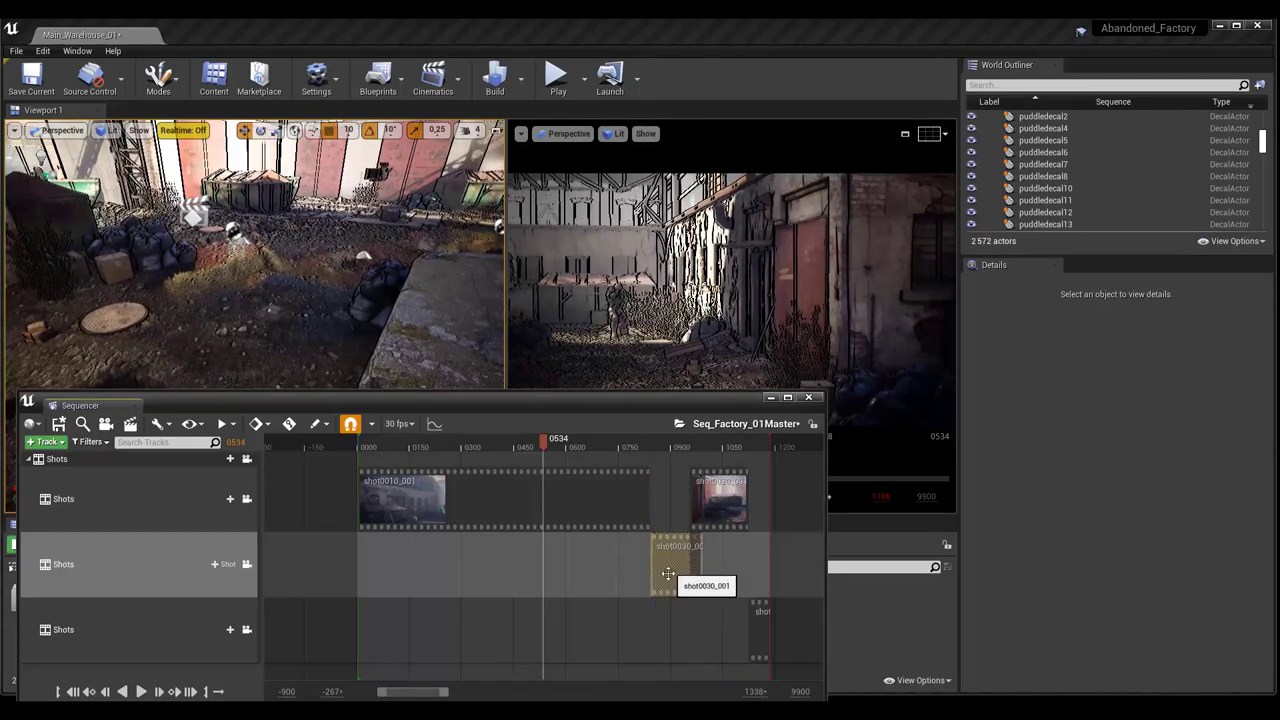
drag(548, 455, 668, 455)
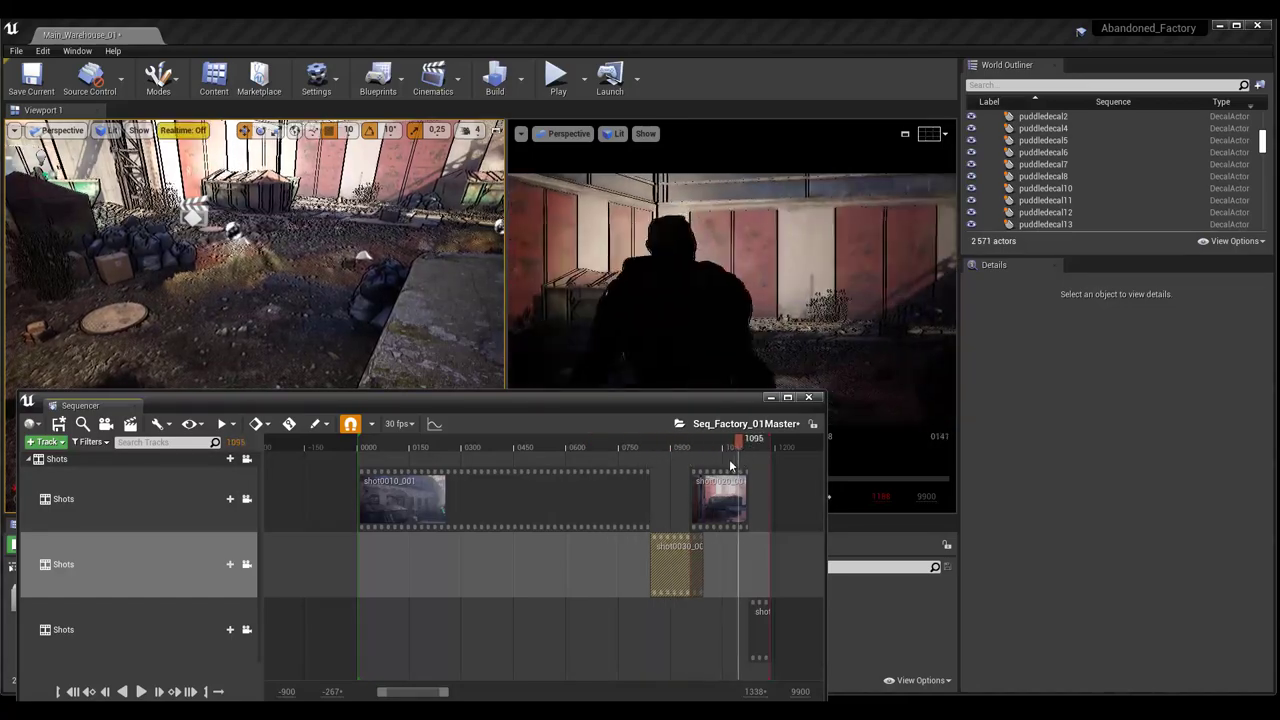
drag(668, 452, 629, 471)
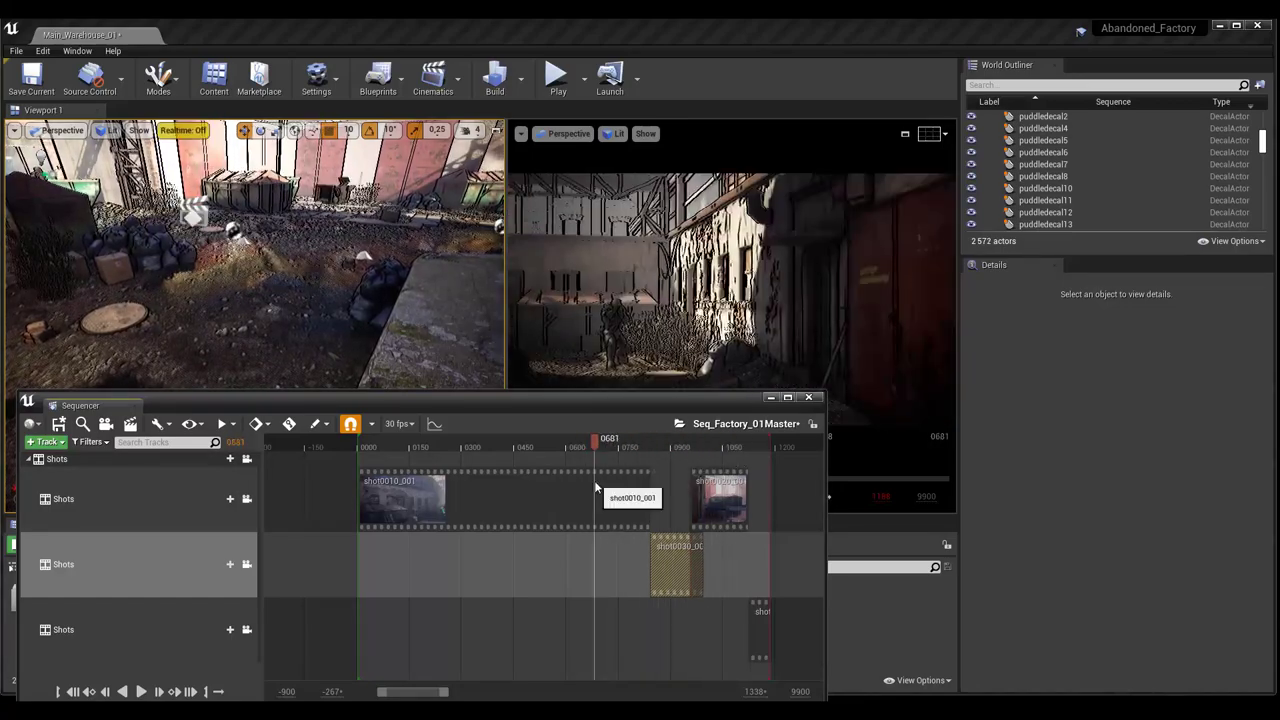